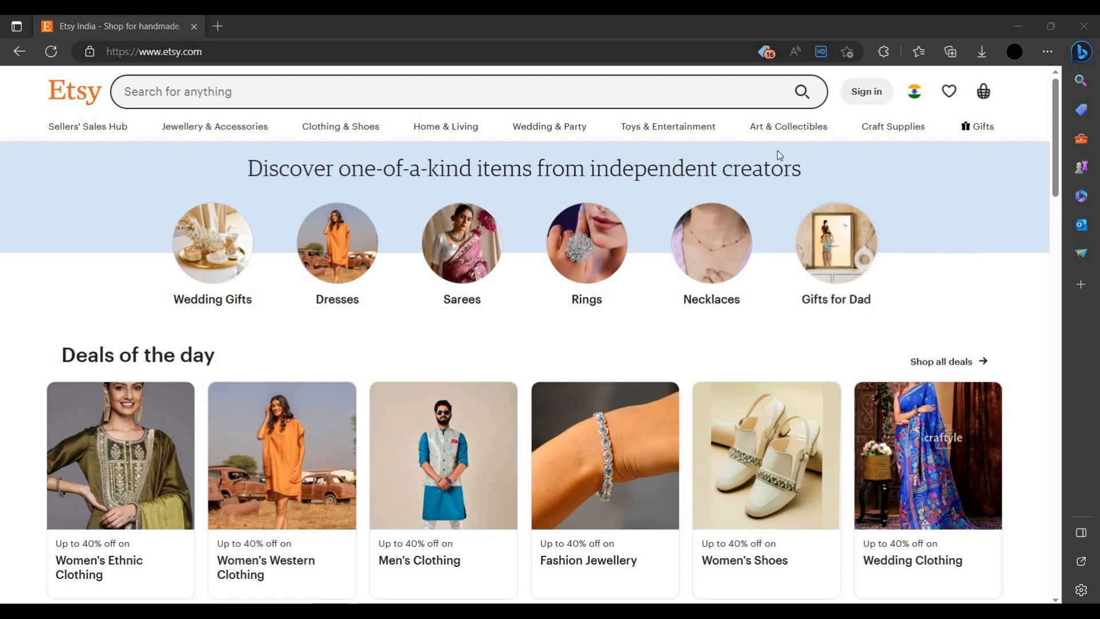
- Register a new Etsy account with the e-mail address, first name and account password
{"action": "left_click", "coordinate": [858, 87]}
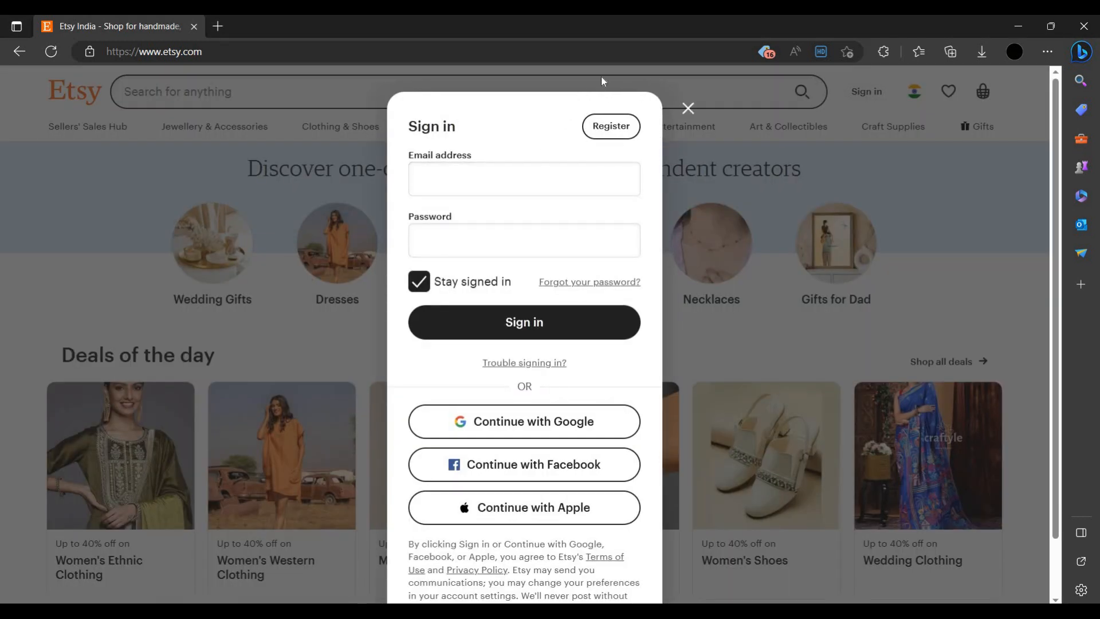
{"action": "left_click", "coordinate": [614, 138]}
{"action": "left_click", "coordinate": [555, 191]}
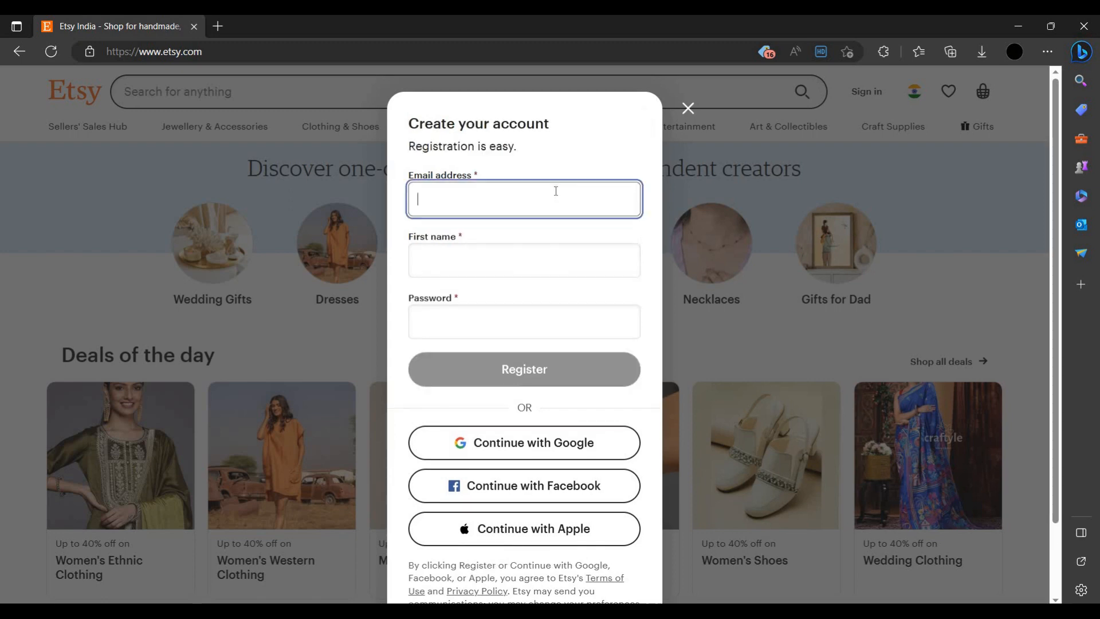
{"action": "key", "text": "ctrl+v"}
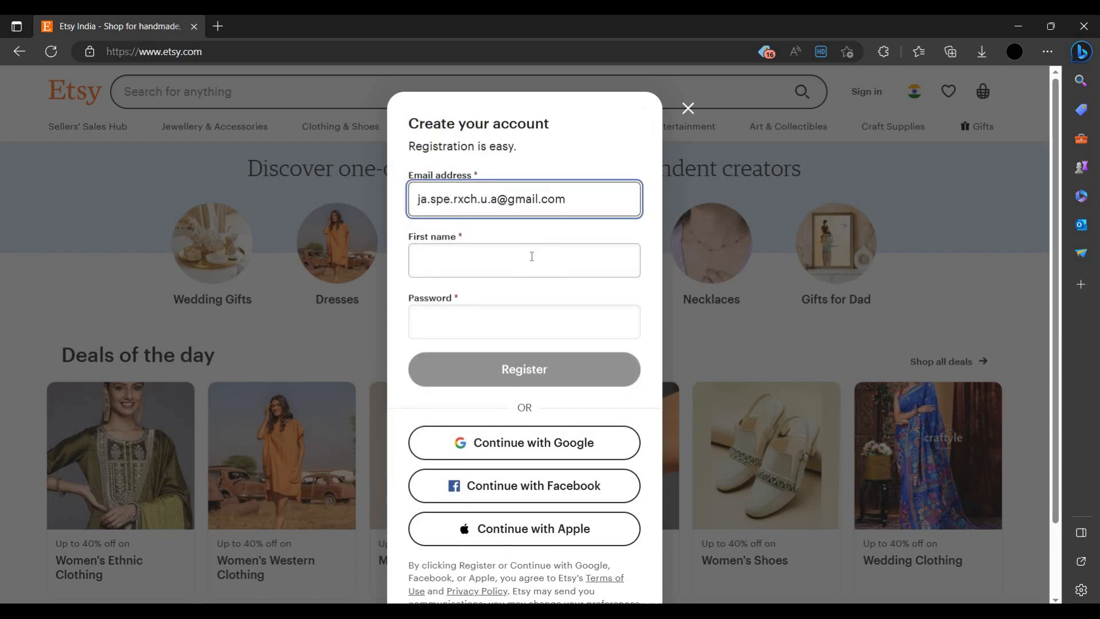
{"action": "left_click", "coordinate": [540, 248]}
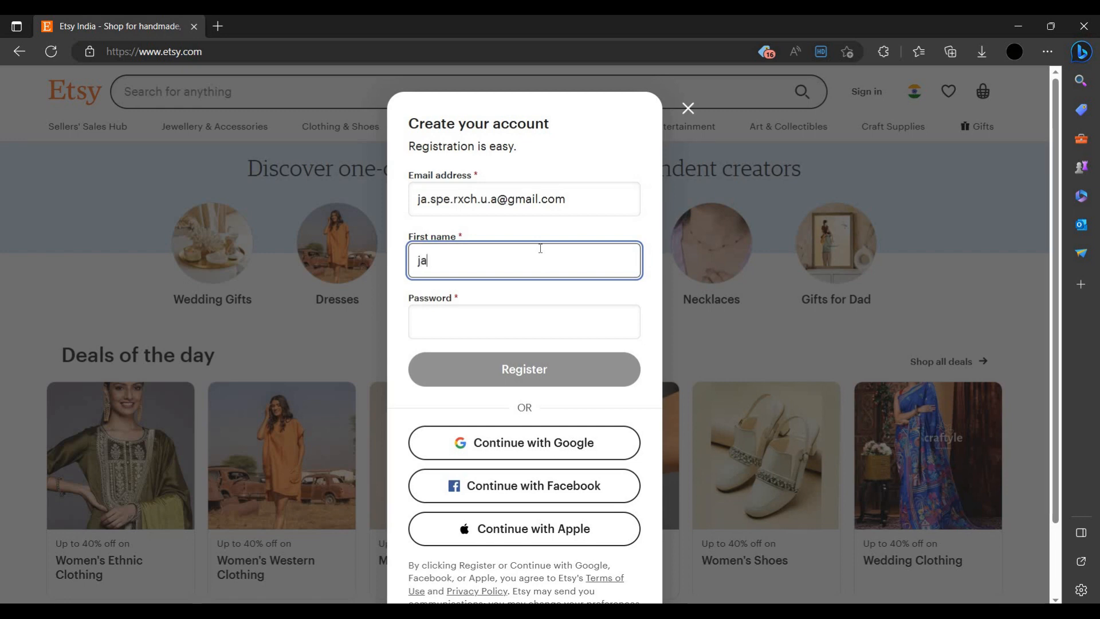
{"action": "left_click", "coordinate": [570, 330]}
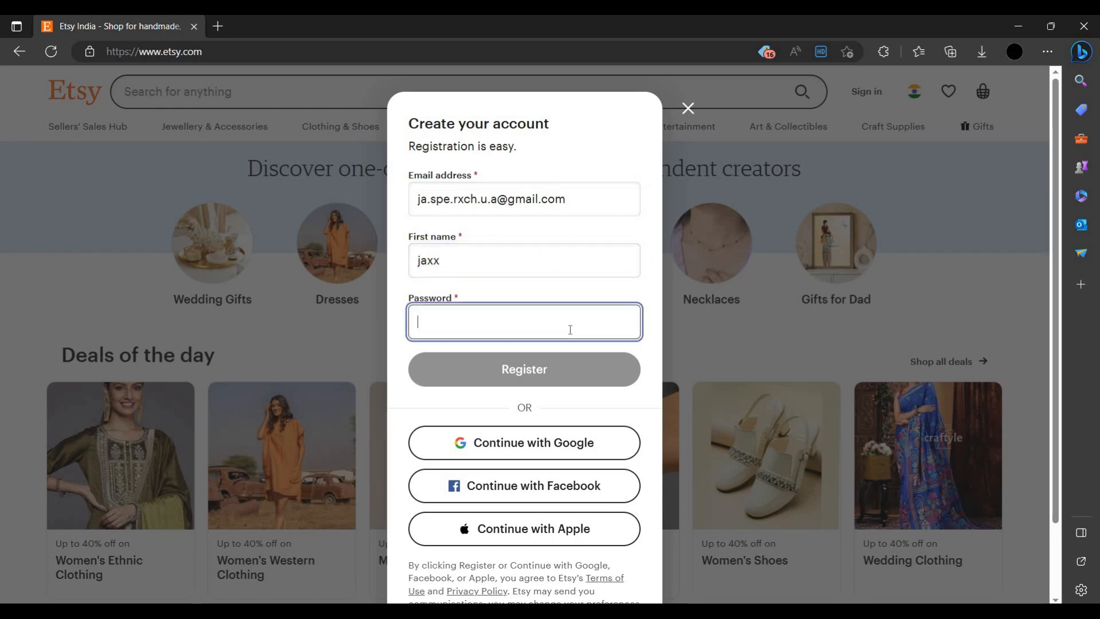
{"action": "type", "text": "•••••••"}
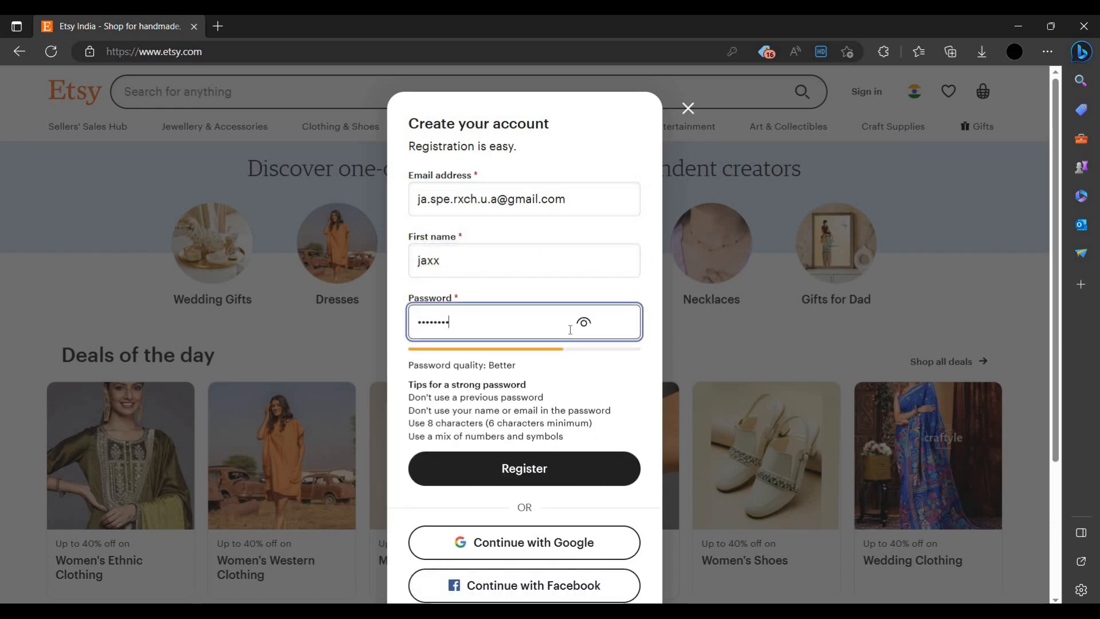
{"action": "type", "text": "••"}
{"action": "left_click", "coordinate": [622, 475]}
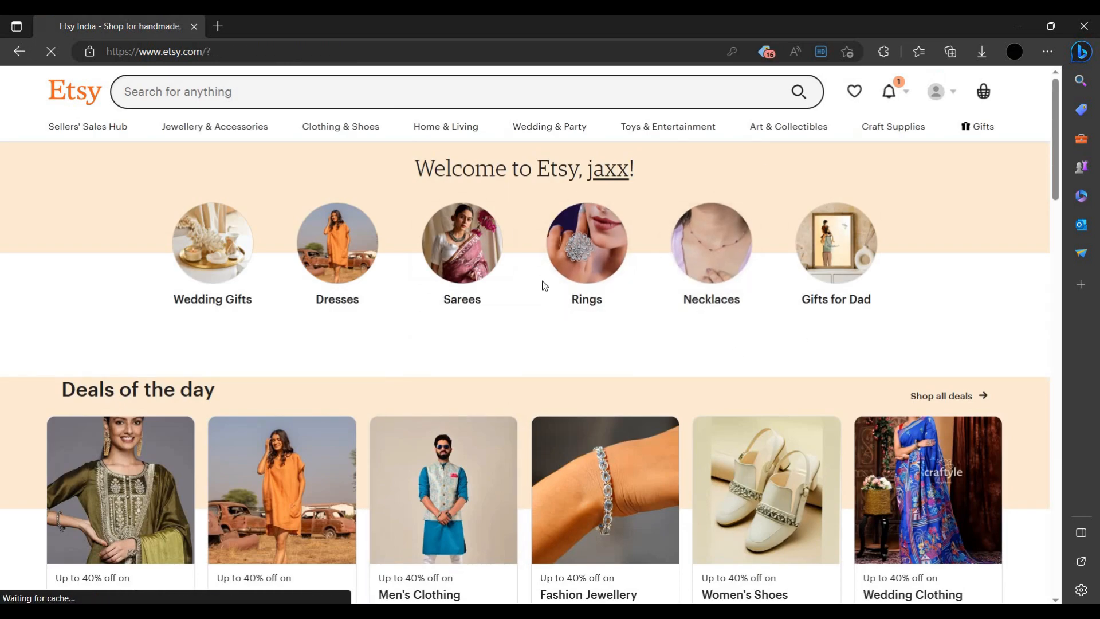
- Dismiss the saved-password notice and open the Sell on Etsy page from the account options
{"action": "scroll", "coordinate": [874, 160], "scroll_direction": "down", "scroll_amount": 3}
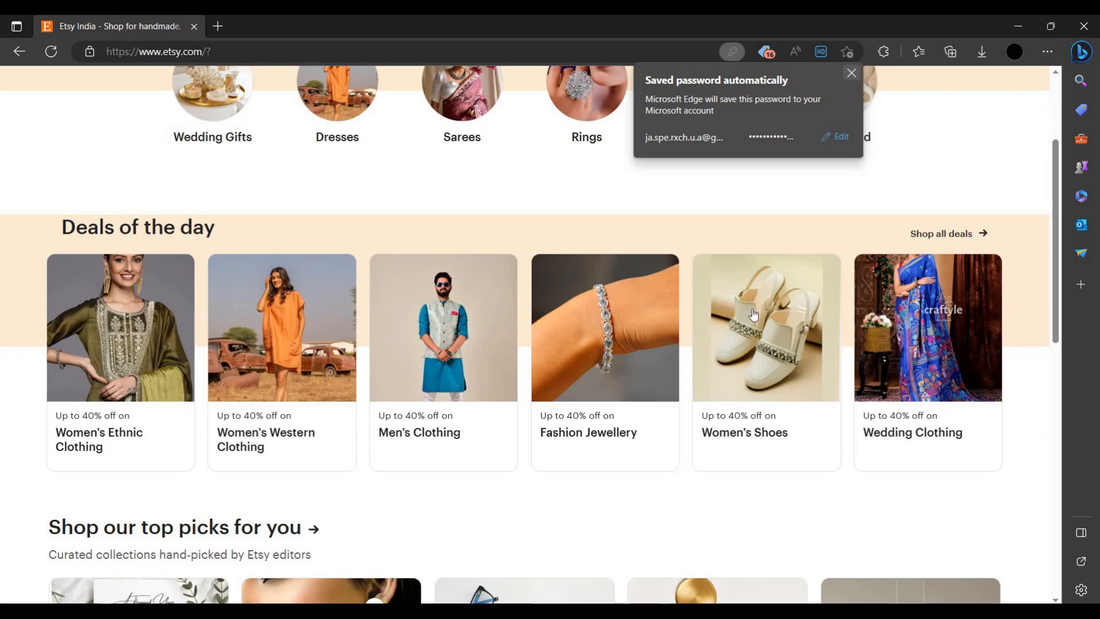
{"action": "left_click", "coordinate": [851, 73]}
{"action": "scroll", "coordinate": [859, 115], "scroll_direction": "up", "scroll_amount": 3}
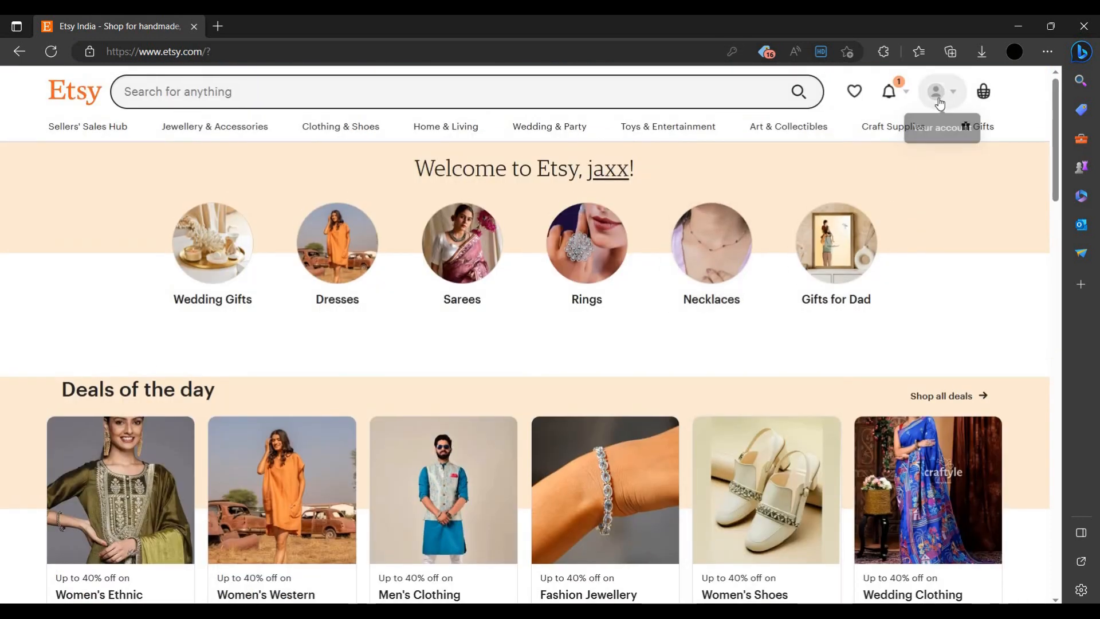
{"action": "left_click", "coordinate": [941, 99]}
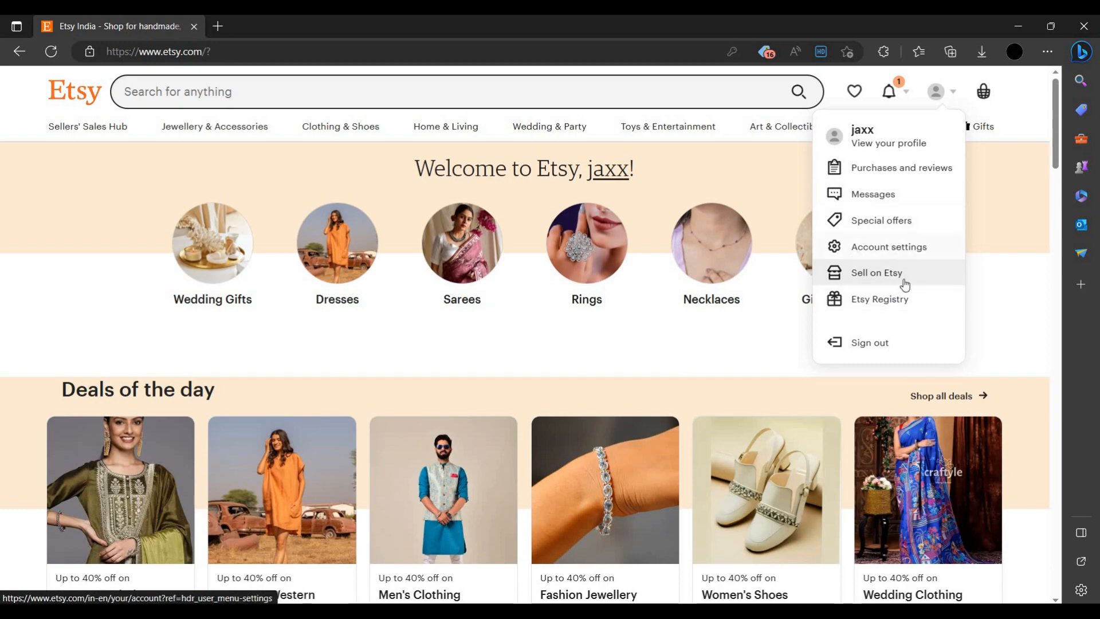
{"action": "left_click", "coordinate": [882, 278]}
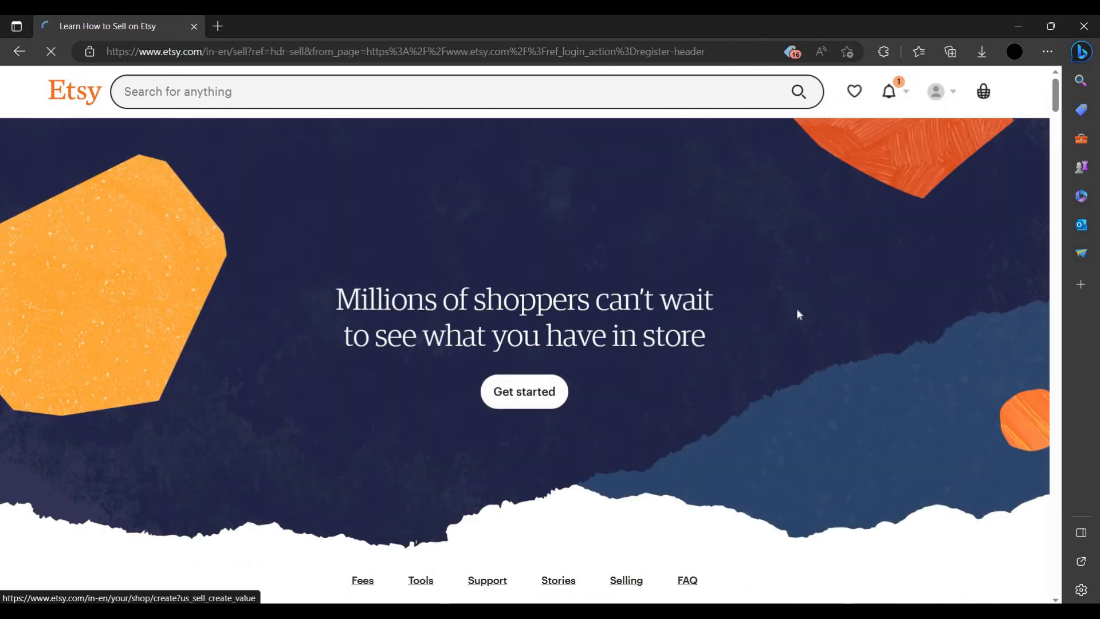
- Read the selling page's introduction covering value, tools, and support and education
{"action": "scroll", "coordinate": [796, 312], "scroll_direction": "down", "scroll_amount": 5}
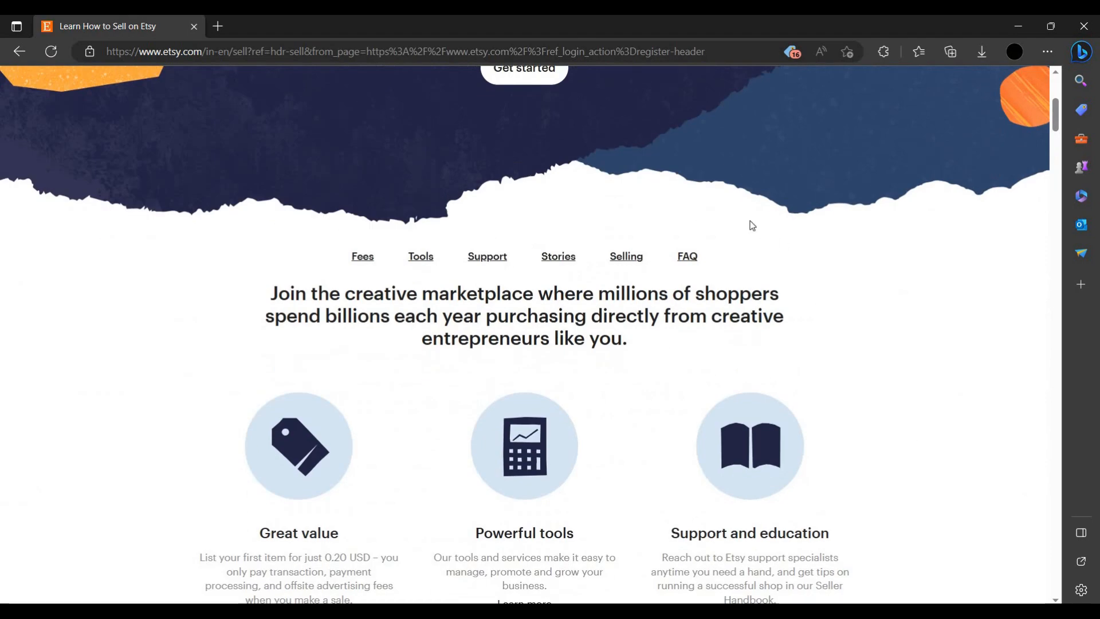
{"action": "scroll", "coordinate": [739, 252], "scroll_direction": "up", "scroll_amount": 6}
{"action": "scroll", "coordinate": [700, 393], "scroll_direction": "down", "scroll_amount": 4}
{"action": "scroll", "coordinate": [700, 433], "scroll_direction": "down", "scroll_amount": 7}
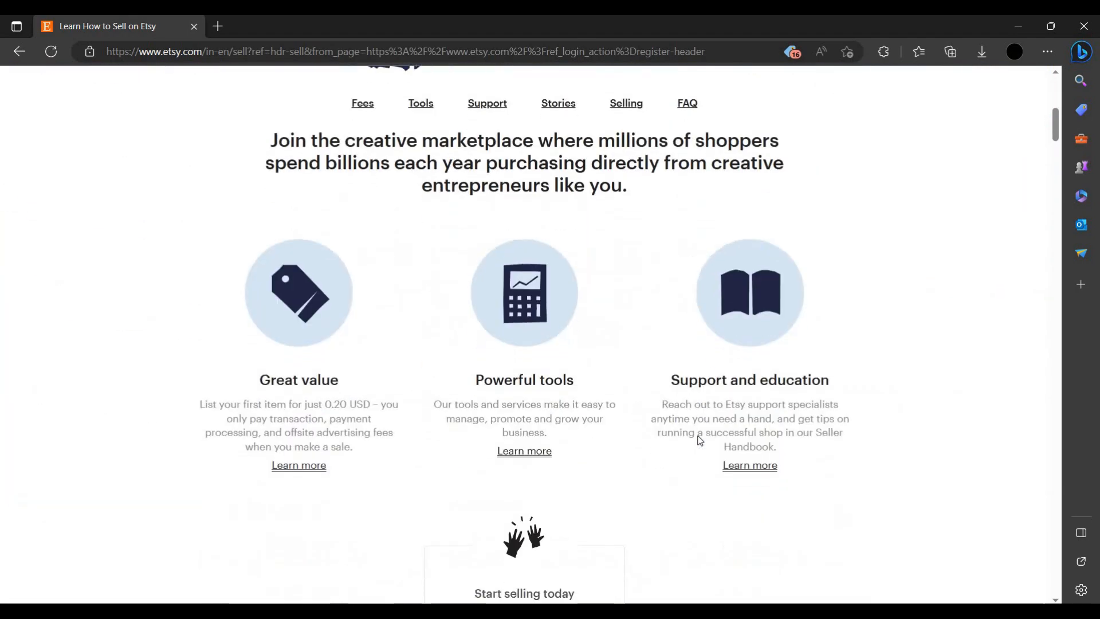
{"action": "scroll", "coordinate": [252, 401], "scroll_direction": "up", "scroll_amount": 4}
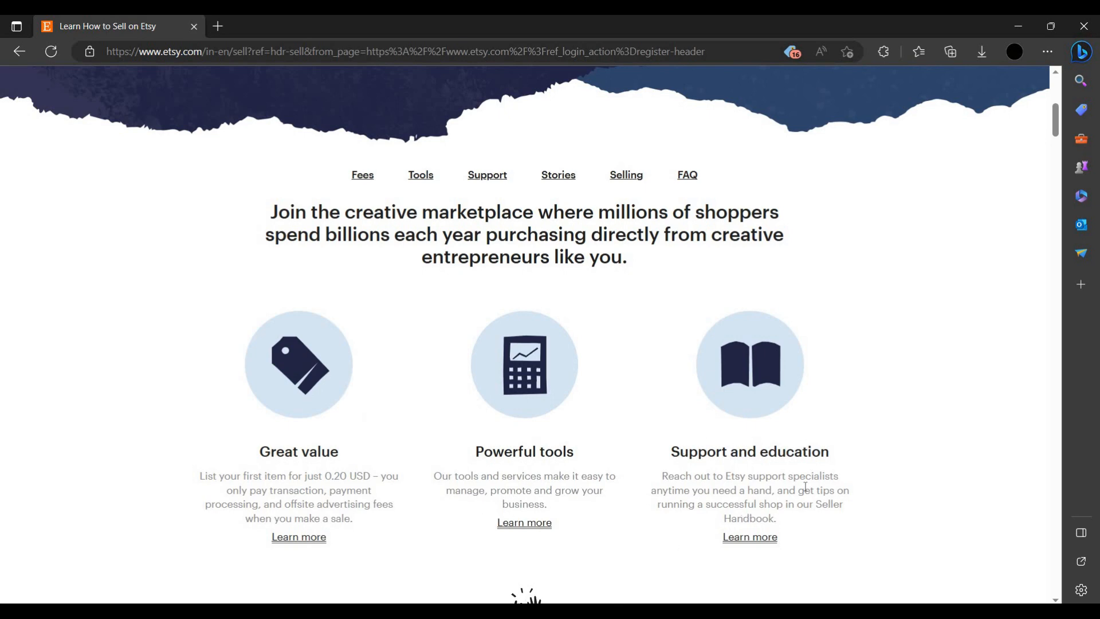
{"action": "scroll", "coordinate": [600, 368], "scroll_direction": "down", "scroll_amount": 11}
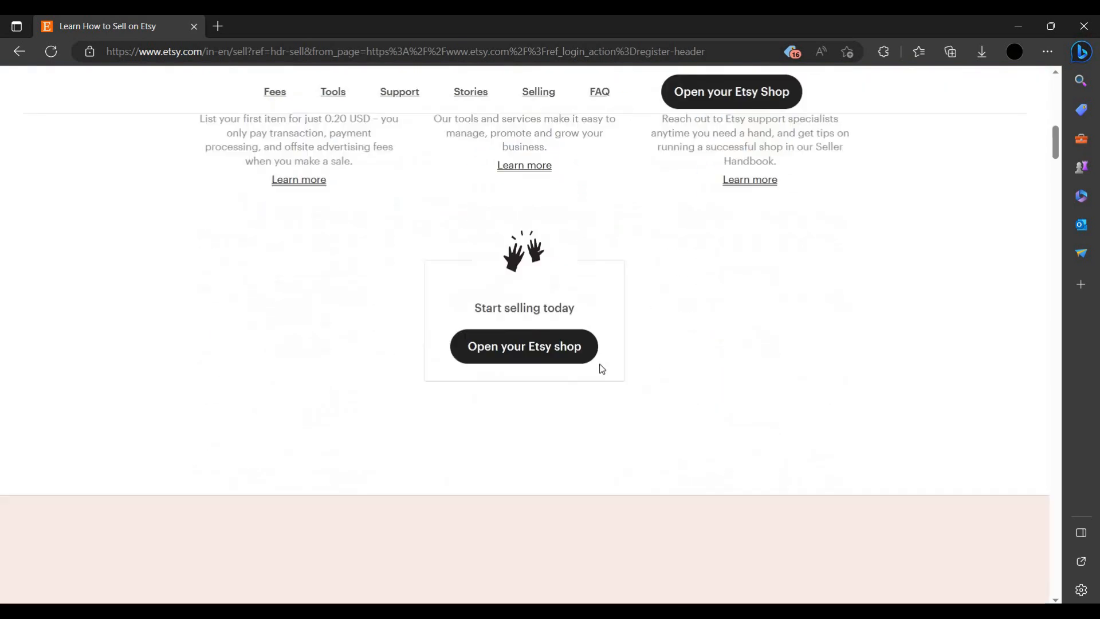
{"action": "scroll", "coordinate": [480, 378], "scroll_direction": "up", "scroll_amount": 5}
- Examine the seller fees for listings, transactions and offsite ads
{"action": "scroll", "coordinate": [418, 346], "scroll_direction": "down", "scroll_amount": 9}
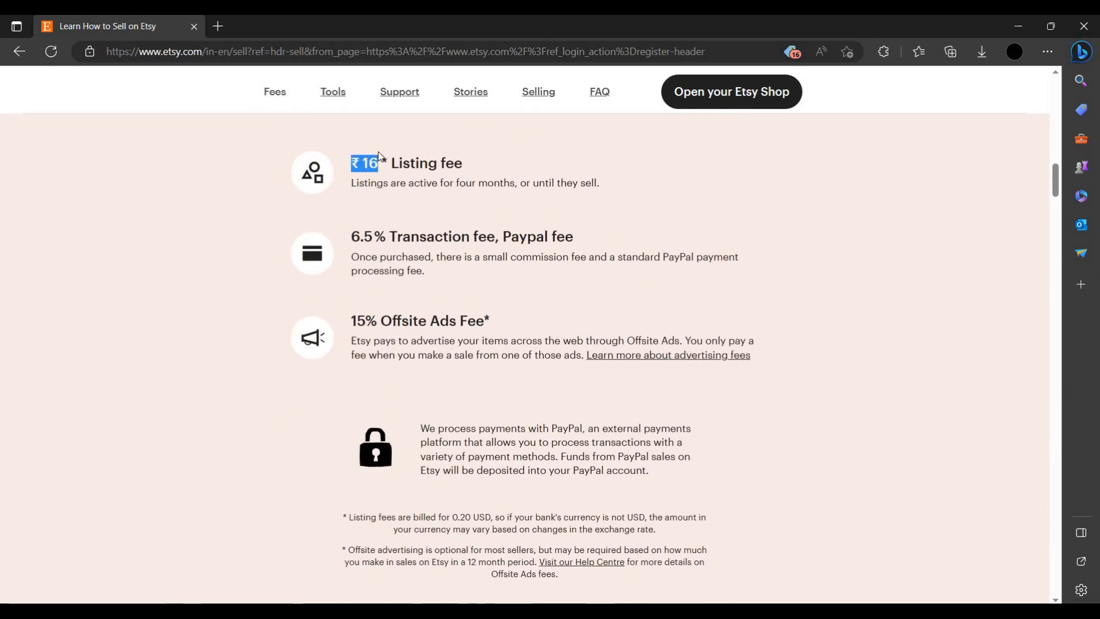
{"action": "left_click", "coordinate": [171, 198]}
{"action": "left_click_drag", "start_coordinate": [351, 236], "coordinate": [579, 230]}
{"action": "left_click", "coordinate": [364, 243]}
{"action": "left_click_drag", "start_coordinate": [352, 235], "coordinate": [372, 245]}
{"action": "left_click_drag", "start_coordinate": [377, 317], "coordinate": [359, 317]}
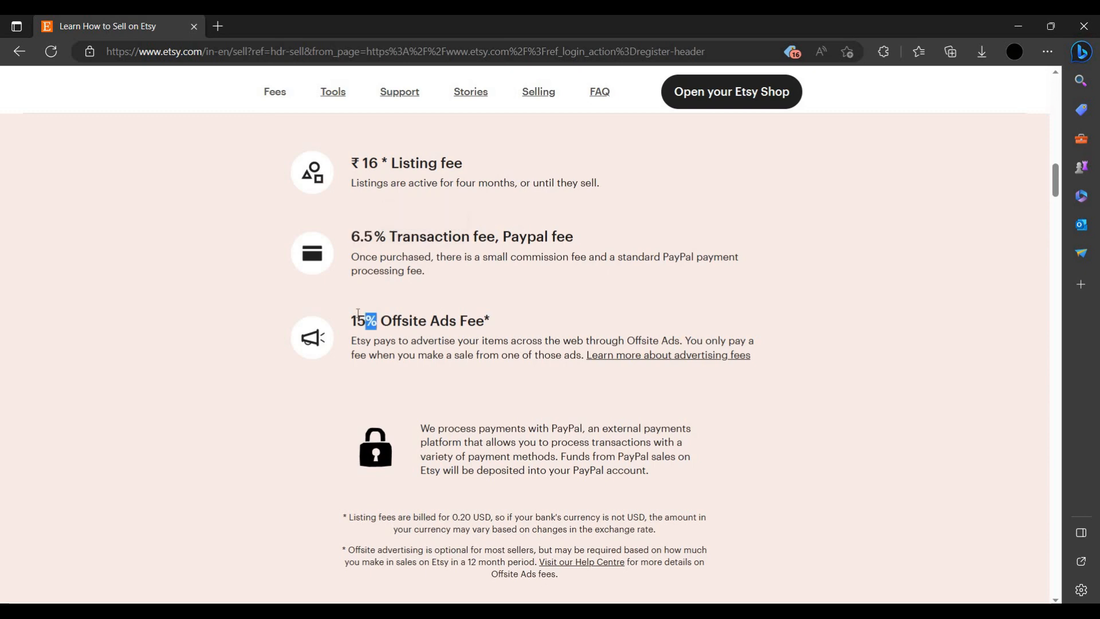
{"action": "left_click", "coordinate": [490, 313]}
{"action": "left_click_drag", "start_coordinate": [377, 324], "coordinate": [365, 325]}
{"action": "left_click", "coordinate": [716, 369]}
- Read the sections on simple shop management tools and reaching a world of shoppers
{"action": "scroll", "coordinate": [723, 371], "scroll_direction": "down", "scroll_amount": 8}
{"action": "scroll", "coordinate": [392, 400], "scroll_direction": "down", "scroll_amount": 2}
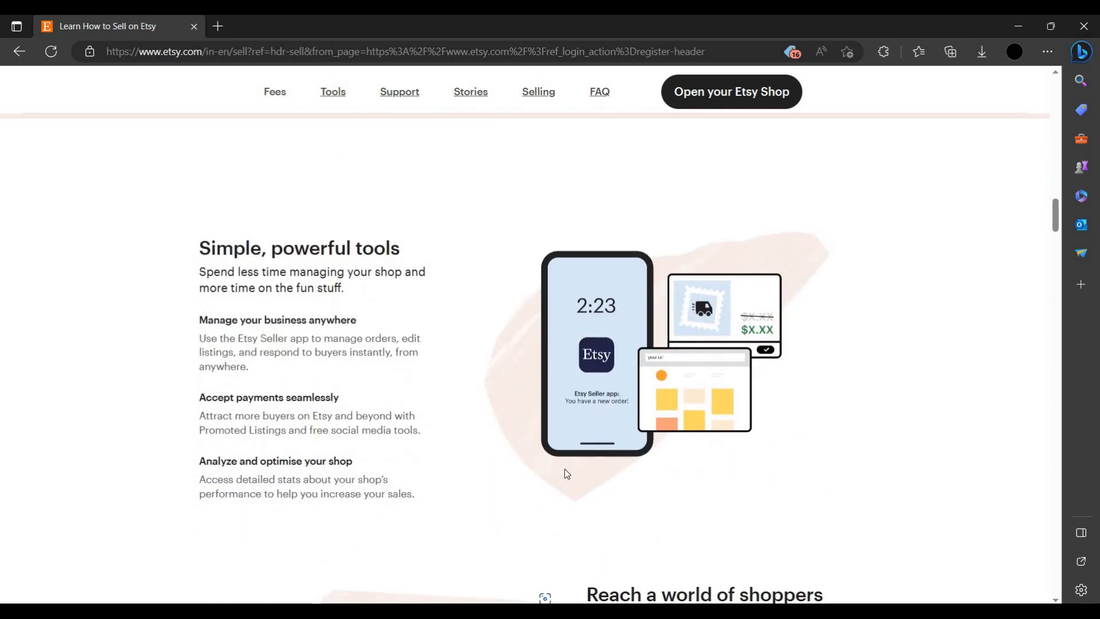
{"action": "scroll", "coordinate": [496, 345], "scroll_direction": "down", "scroll_amount": 4}
{"action": "right_click", "coordinate": [496, 345]}
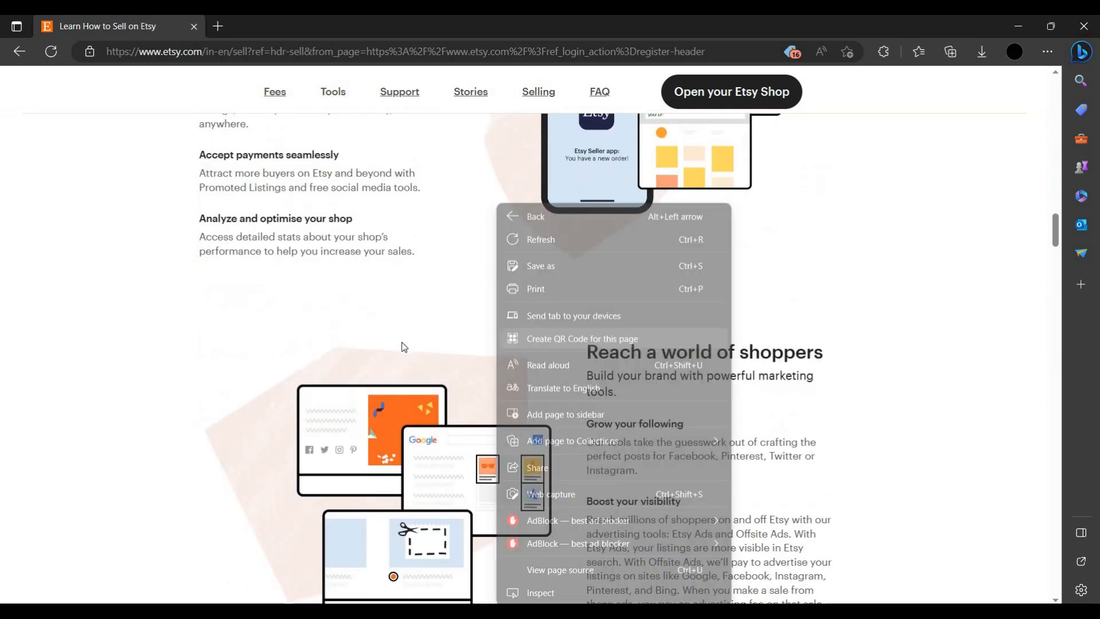
{"action": "left_click", "coordinate": [403, 347]}
{"action": "scroll", "coordinate": [543, 354], "scroll_direction": "down", "scroll_amount": 3}
{"action": "scroll", "coordinate": [830, 376], "scroll_direction": "up", "scroll_amount": 2}
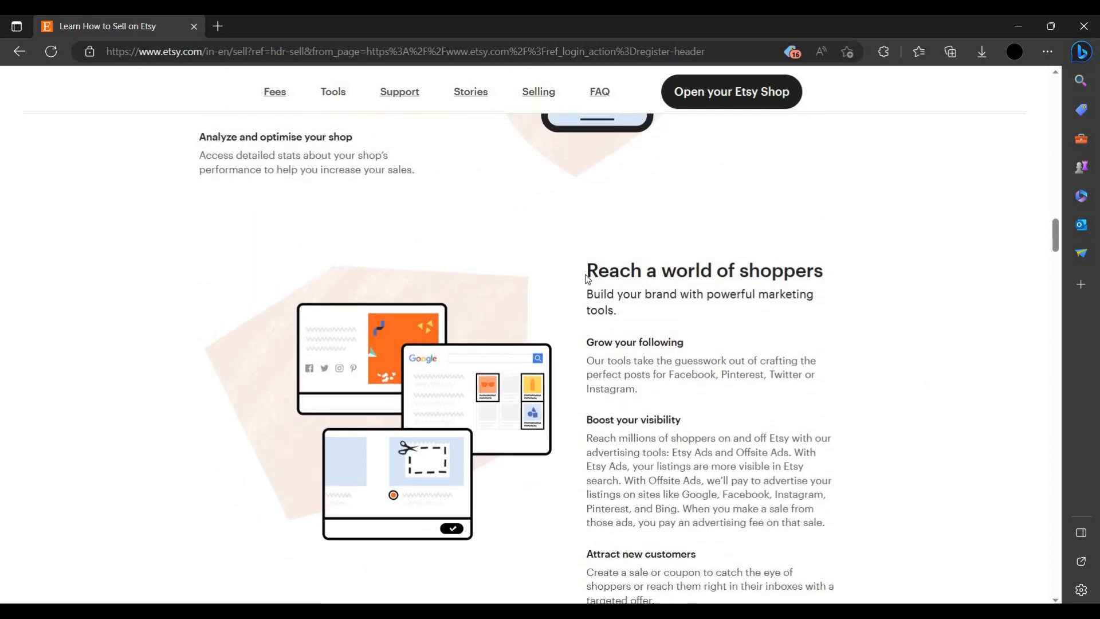
{"action": "left_click_drag", "start_coordinate": [585, 265], "coordinate": [698, 361]}
{"action": "left_click_drag", "start_coordinate": [702, 408], "coordinate": [699, 467]}
{"action": "left_click", "coordinate": [755, 406]}
- Compare the Standard and Plus packages and skim the seller help and stories sections
{"action": "scroll", "coordinate": [754, 405], "scroll_direction": "down", "scroll_amount": 10}
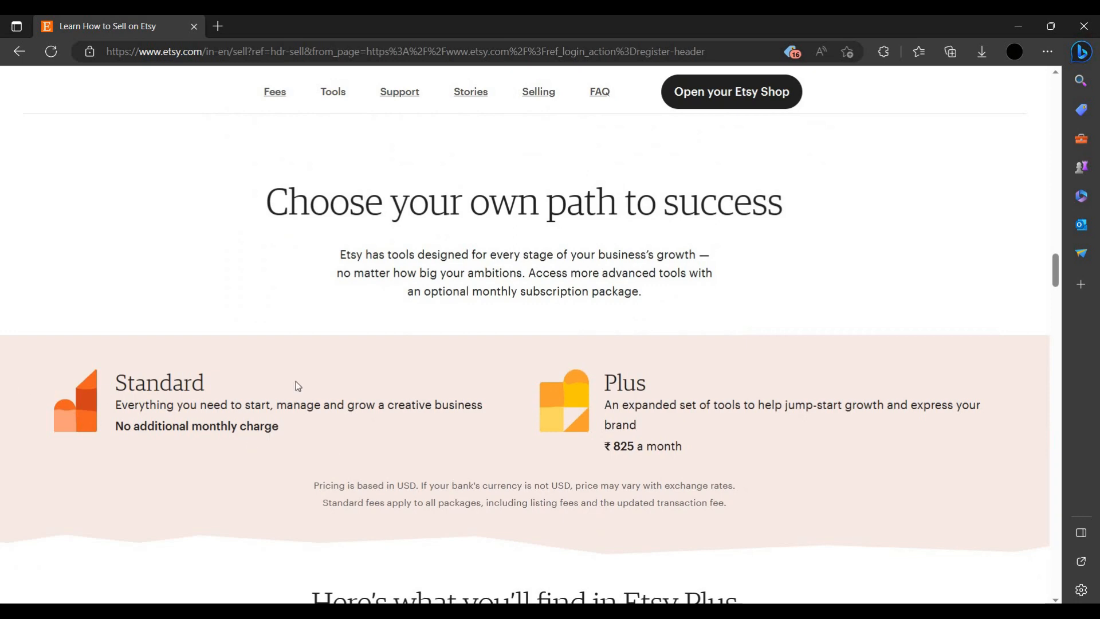
{"action": "scroll", "coordinate": [609, 539], "scroll_direction": "down", "scroll_amount": 7}
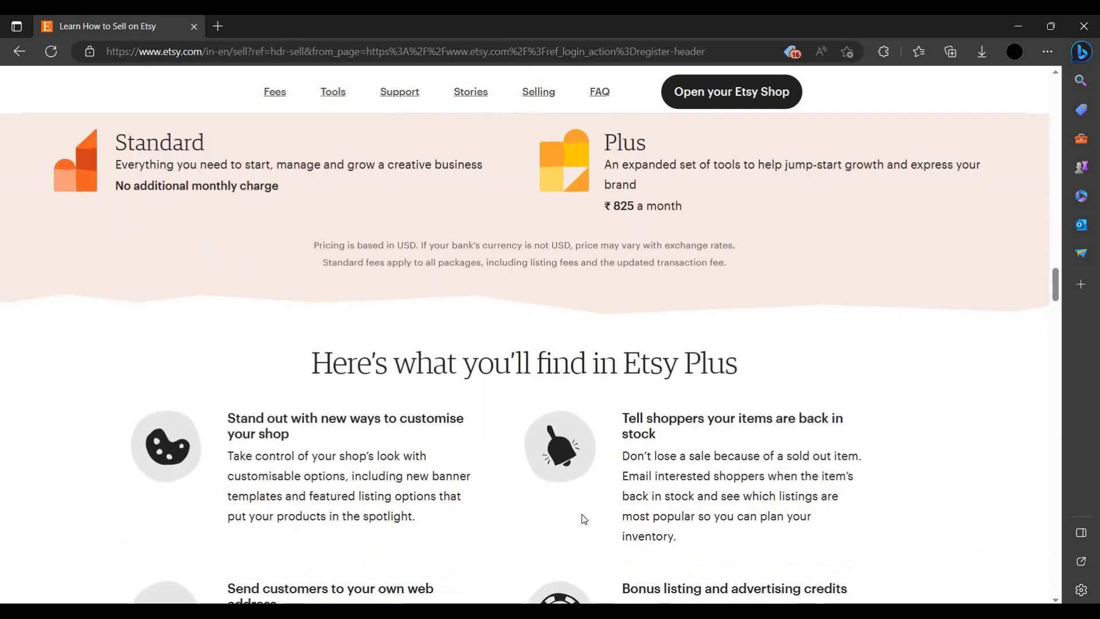
{"action": "scroll", "coordinate": [689, 415], "scroll_direction": "down", "scroll_amount": 20}
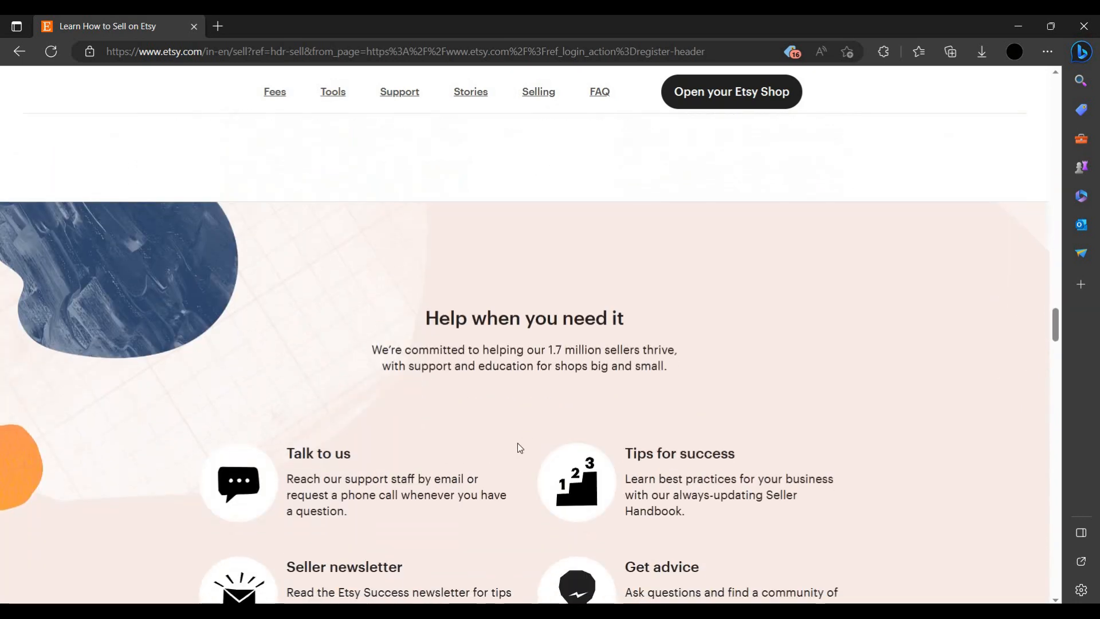
{"action": "scroll", "coordinate": [774, 461], "scroll_direction": "down", "scroll_amount": 5}
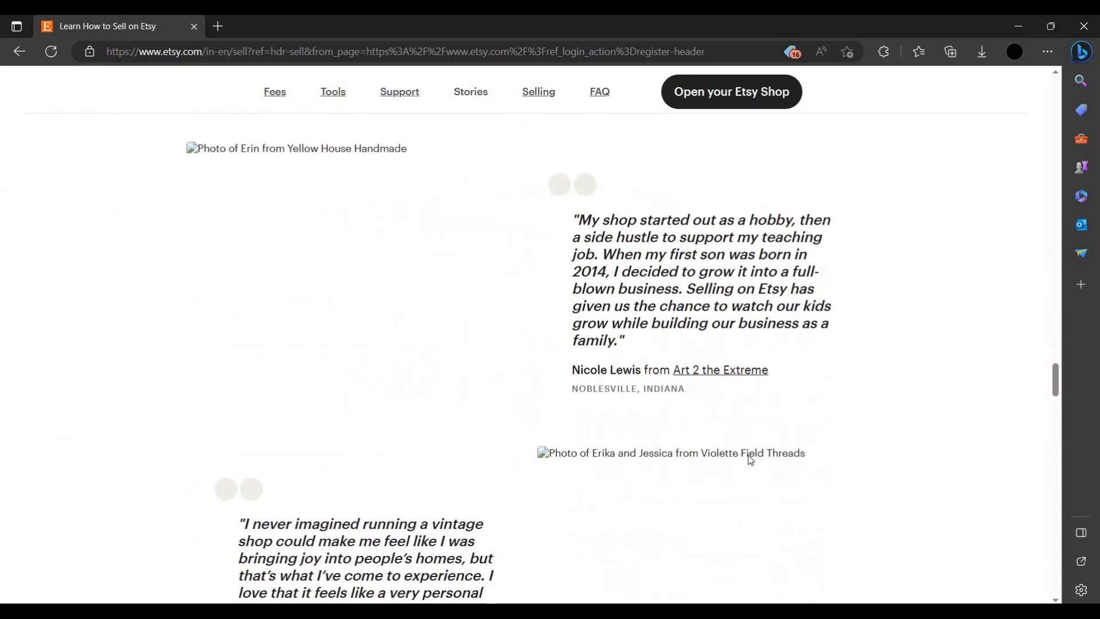
- Start the shop onboarding and answer what brings you to Etsy with "I'm just starting to sell for the first time ever"
{"action": "scroll", "coordinate": [750, 459], "scroll_direction": "up", "scroll_amount": 20}
{"action": "scroll", "coordinate": [744, 459], "scroll_direction": "up", "scroll_amount": 20}
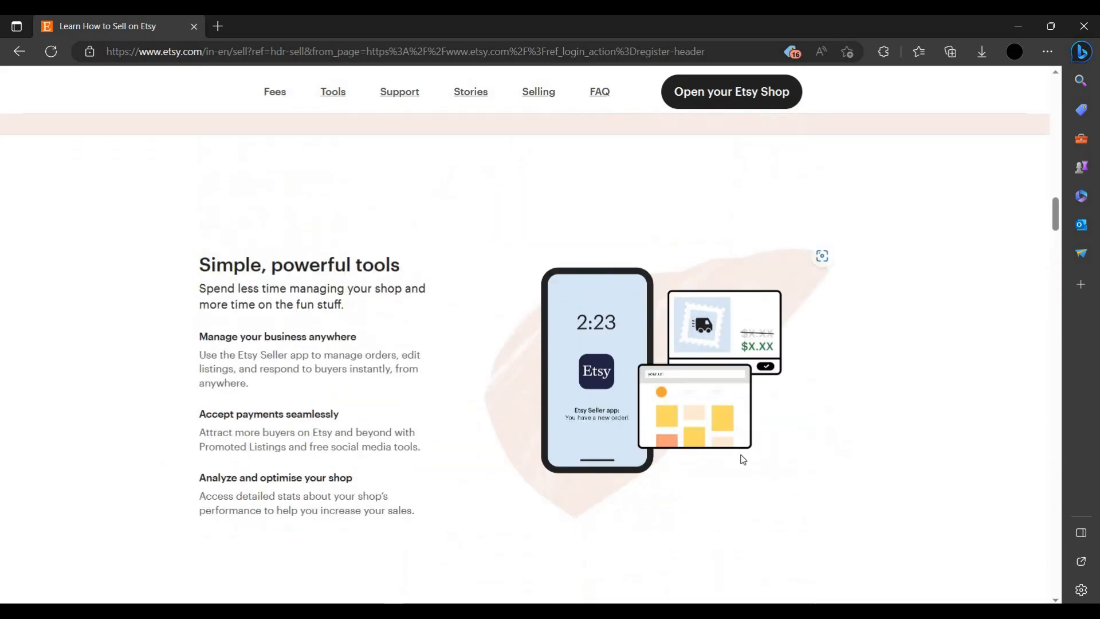
{"action": "scroll", "coordinate": [741, 454], "scroll_direction": "up", "scroll_amount": 10}
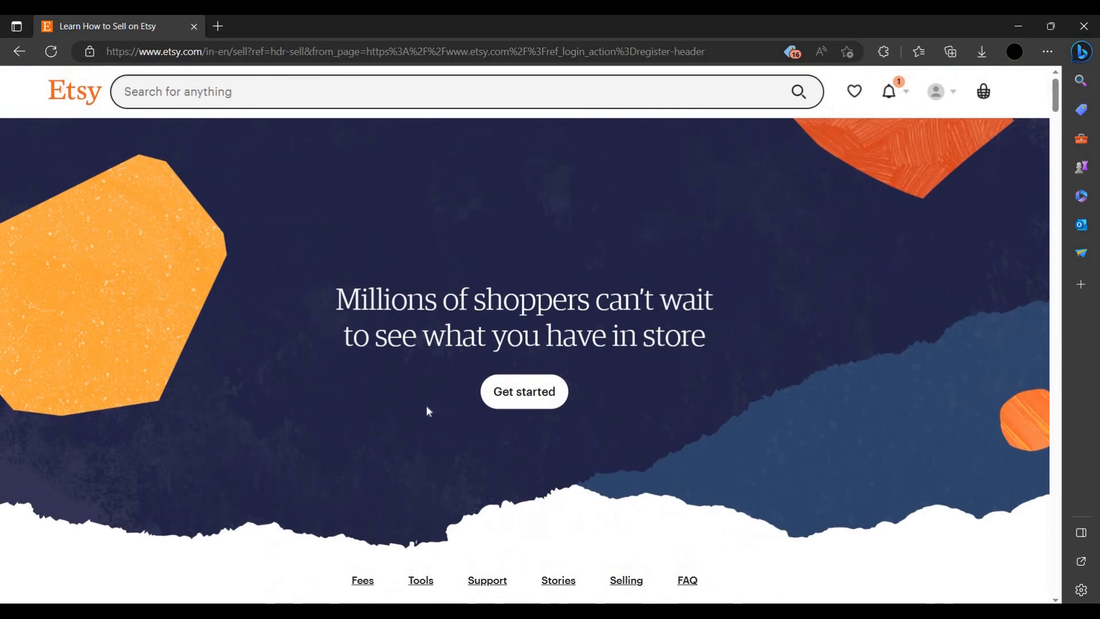
{"action": "left_click", "coordinate": [538, 398]}
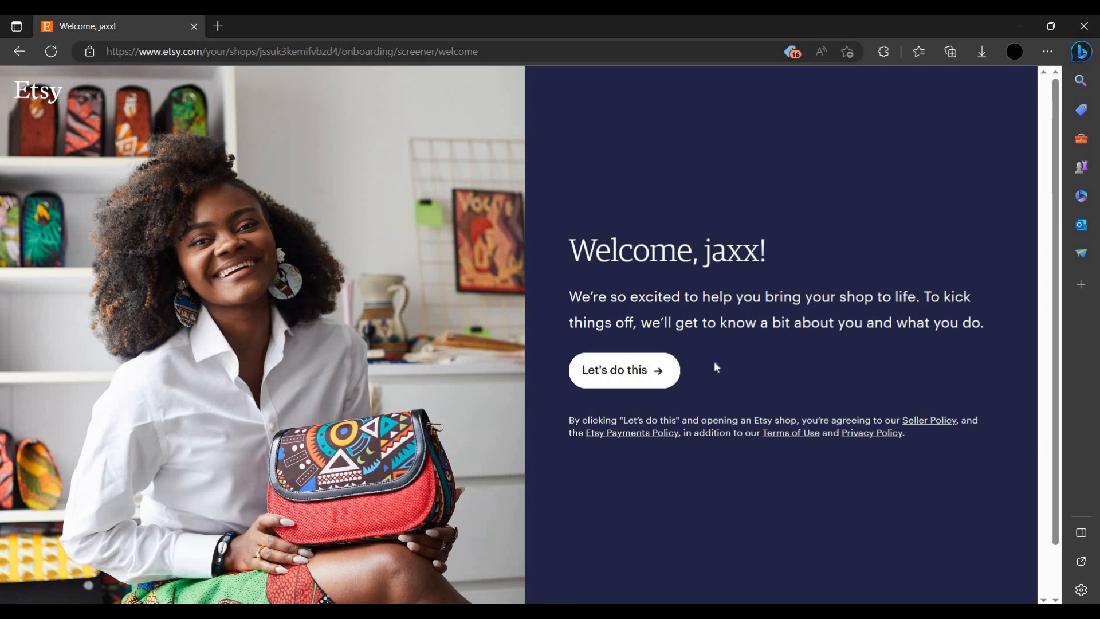
{"action": "left_click", "coordinate": [652, 371]}
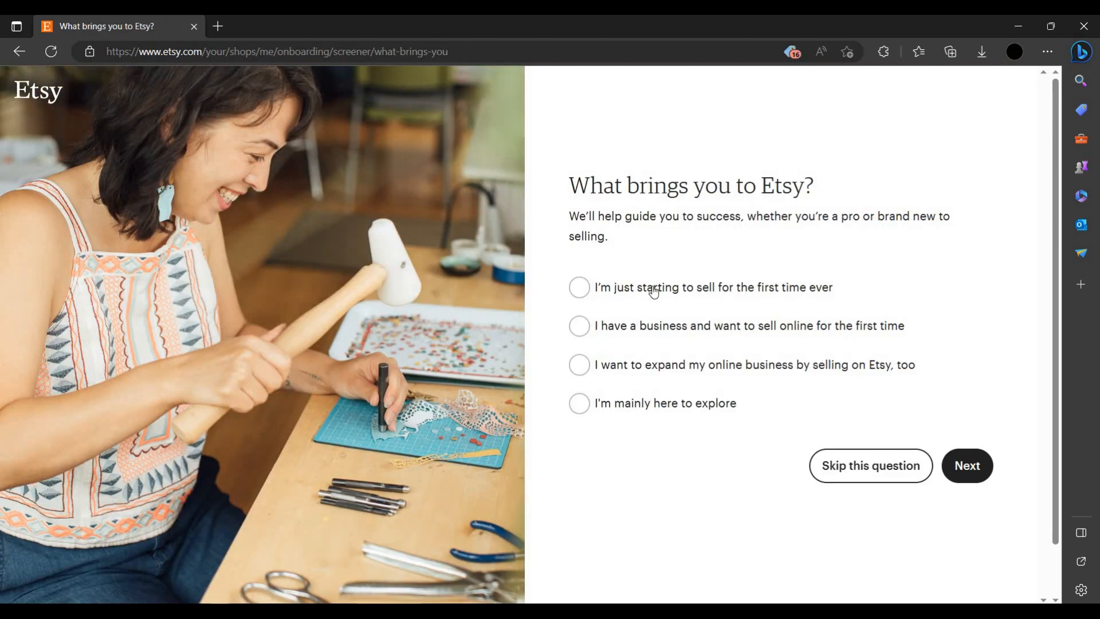
{"action": "left_click", "coordinate": [654, 292]}
{"action": "left_click", "coordinate": [955, 464]}
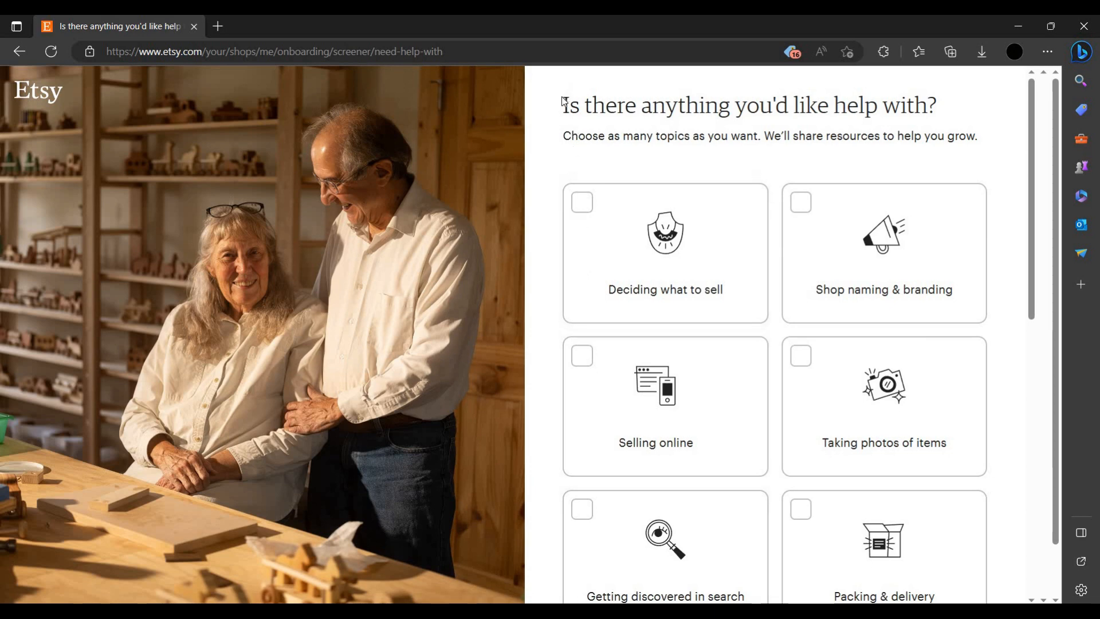
- Choose Understanding finances & fees, Pricing items and Selling internationally as help topics and submit the answer
{"action": "left_click_drag", "start_coordinate": [583, 114], "coordinate": [600, 139]}
{"action": "left_click", "coordinate": [816, 157]}
{"action": "scroll", "coordinate": [905, 267], "scroll_direction": "down", "scroll_amount": 3}
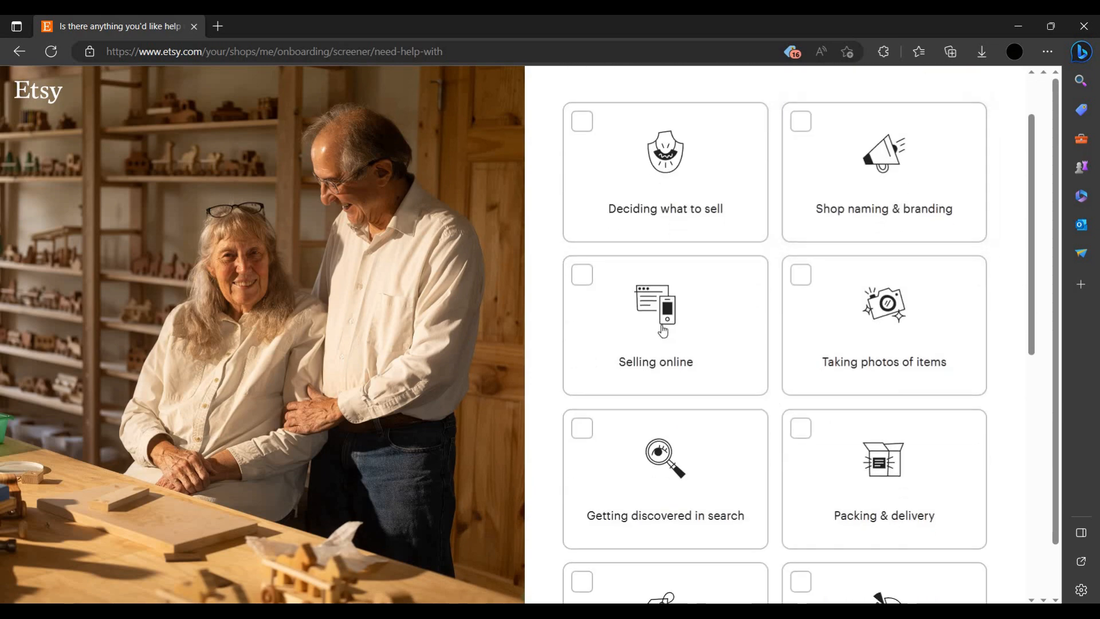
{"action": "scroll", "coordinate": [865, 412], "scroll_direction": "down", "scroll_amount": 4}
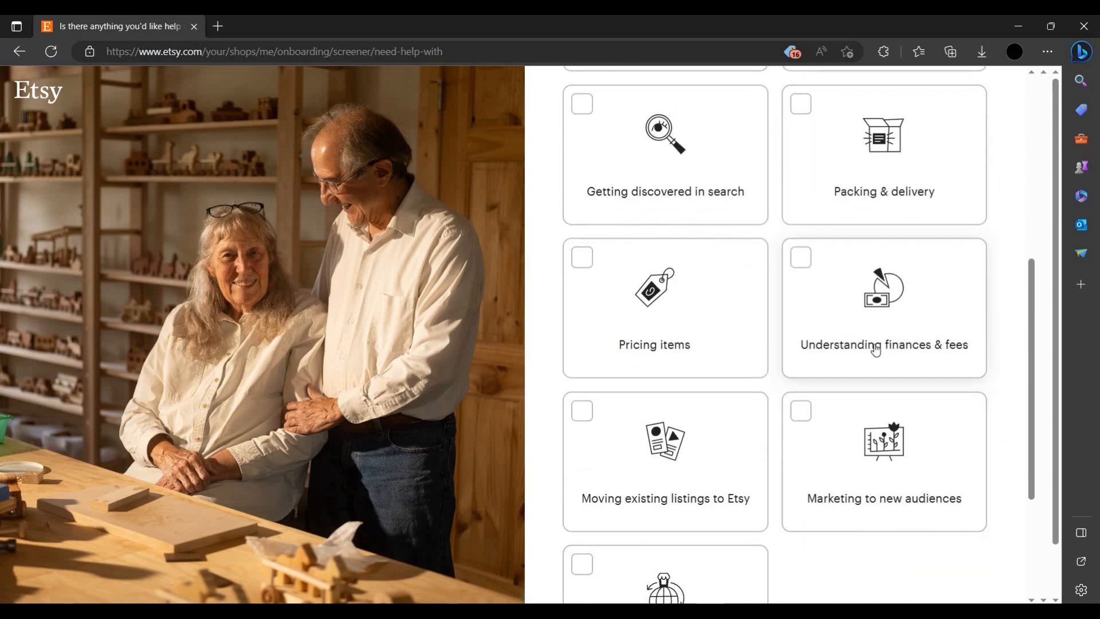
{"action": "left_click", "coordinate": [884, 336]}
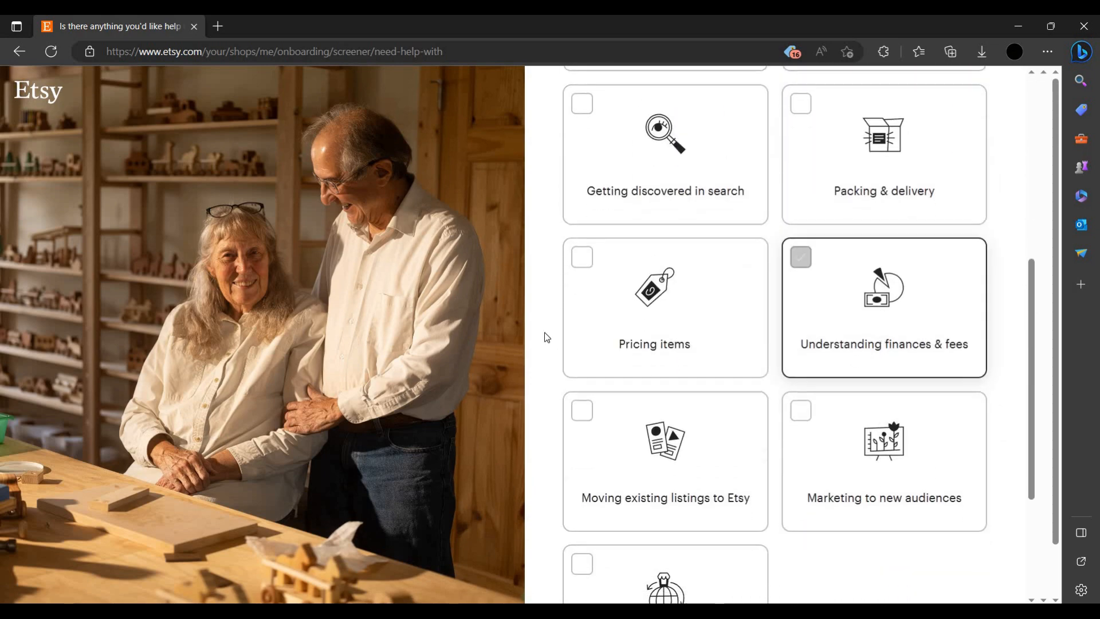
{"action": "left_click", "coordinate": [622, 329]}
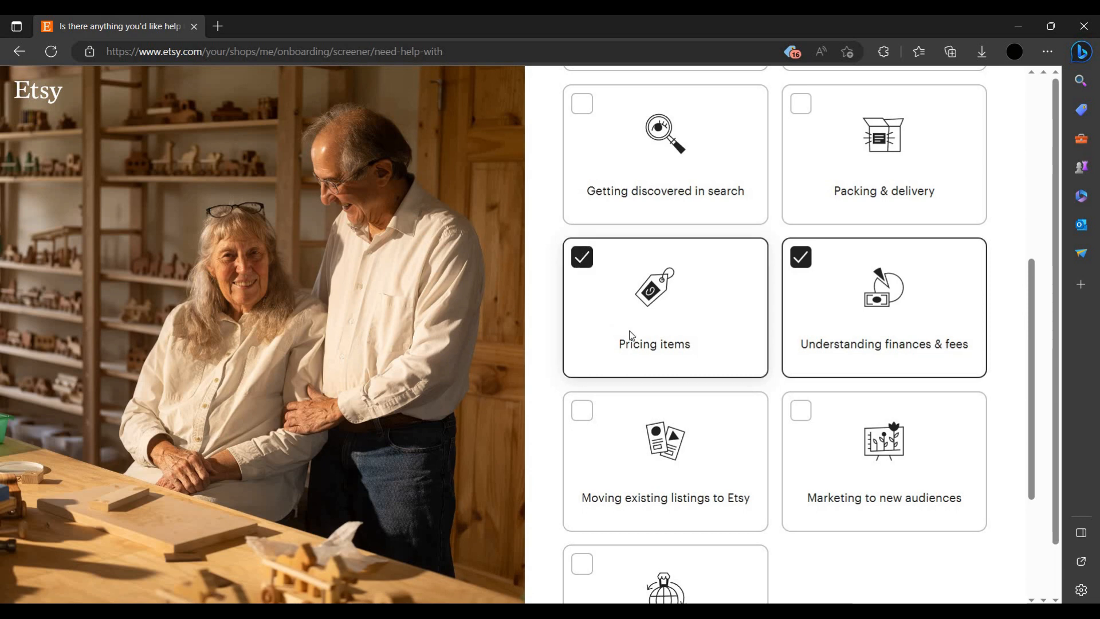
{"action": "scroll", "coordinate": [659, 355], "scroll_direction": "down", "scroll_amount": 3}
{"action": "left_click", "coordinate": [688, 401]}
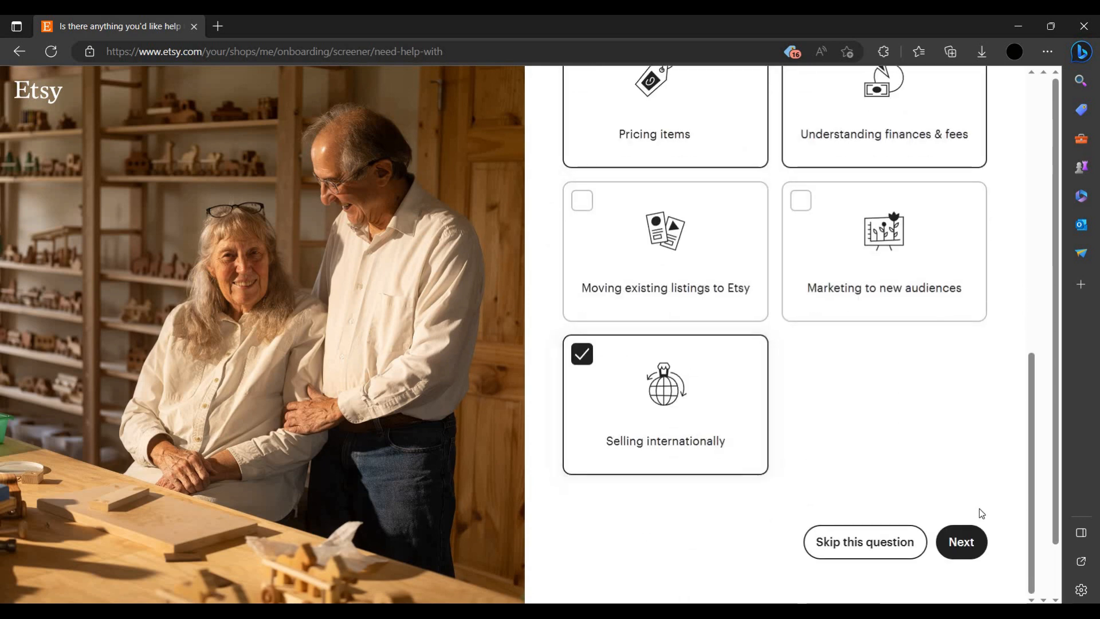
{"action": "left_click", "coordinate": [968, 558]}
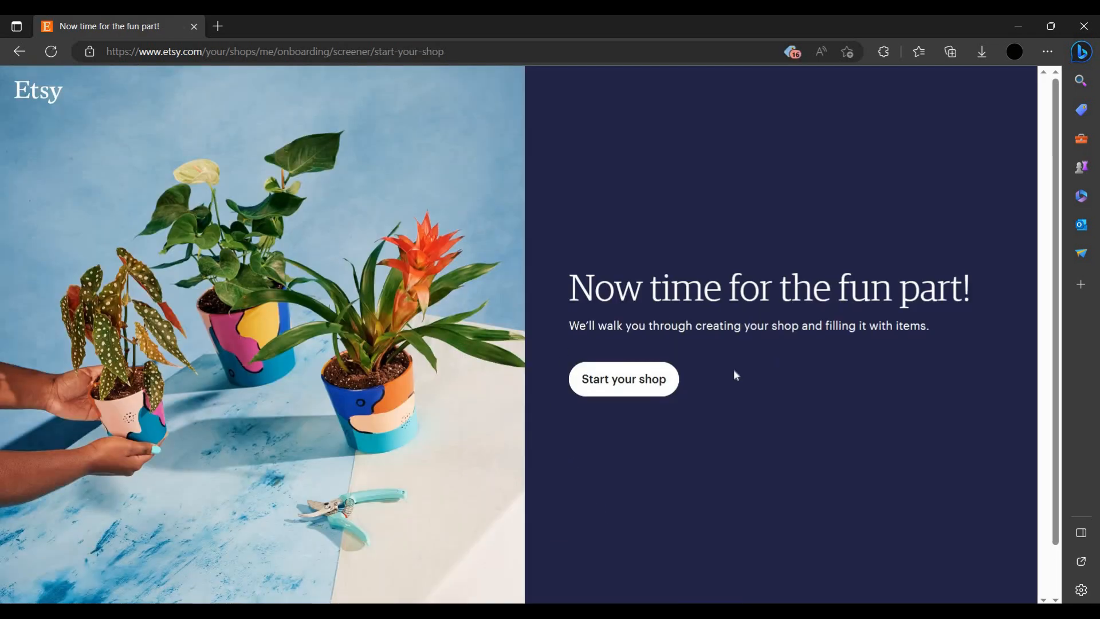
- Start the shop setup, set the shop language to English, and save the shop preferences with India and Indian Rupee kept
{"action": "left_click", "coordinate": [659, 380]}
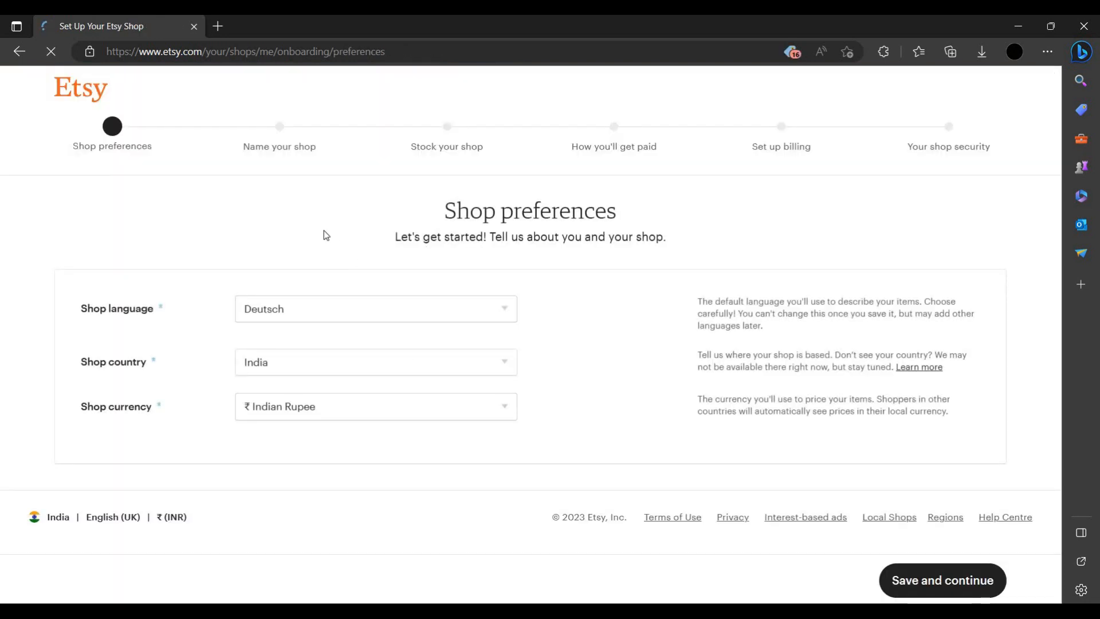
{"action": "left_click_drag", "start_coordinate": [457, 213], "coordinate": [491, 214]}
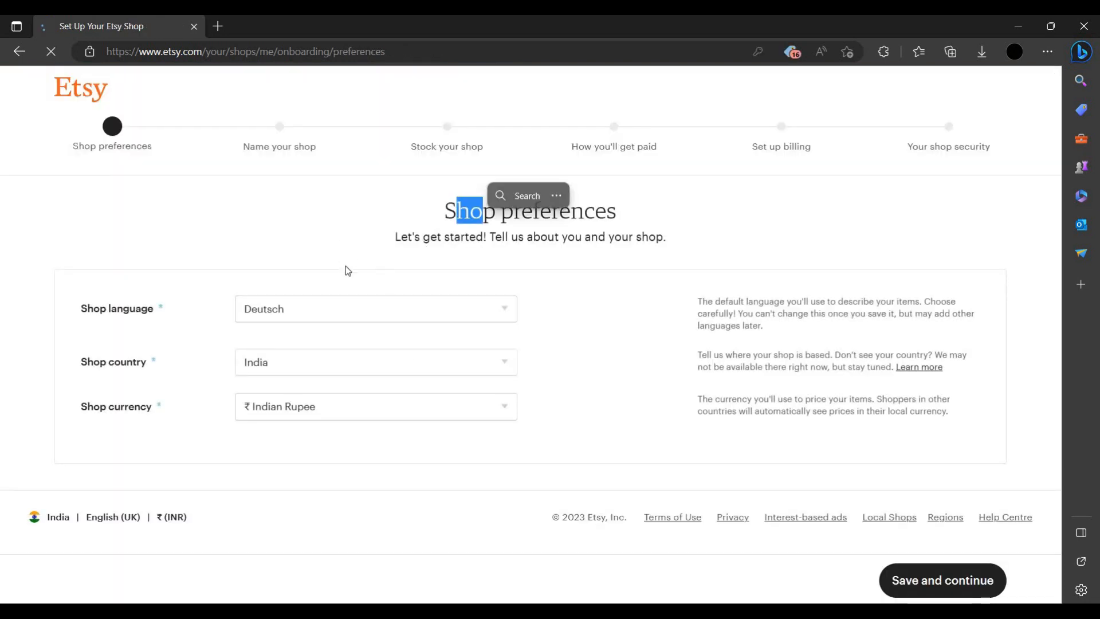
{"action": "left_click", "coordinate": [346, 267]}
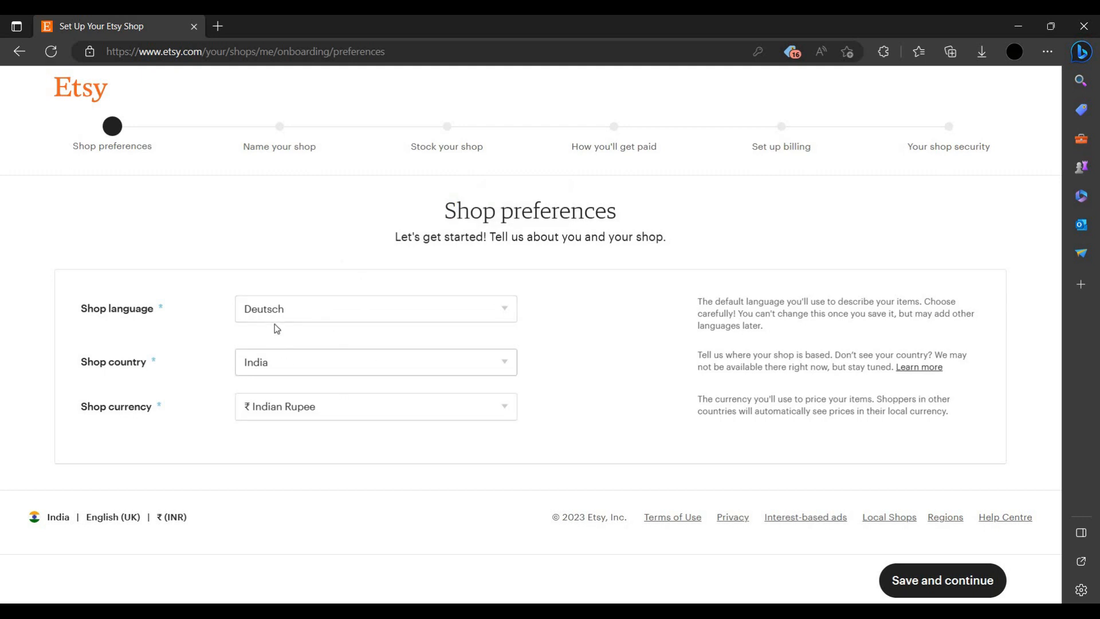
{"action": "left_click", "coordinate": [279, 310]}
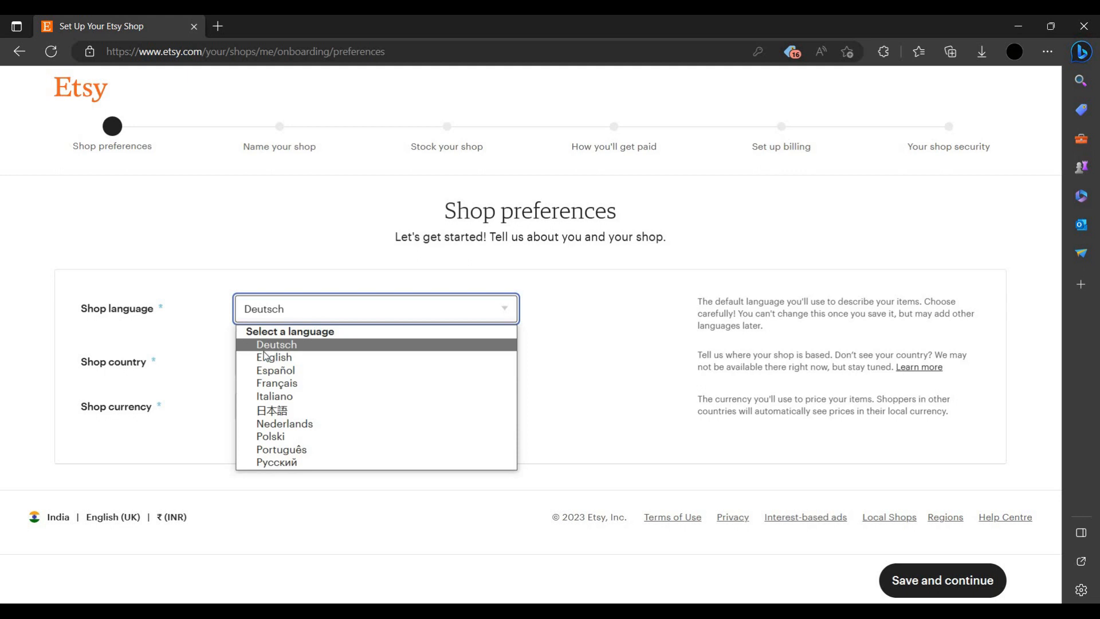
{"action": "left_click", "coordinate": [262, 355]}
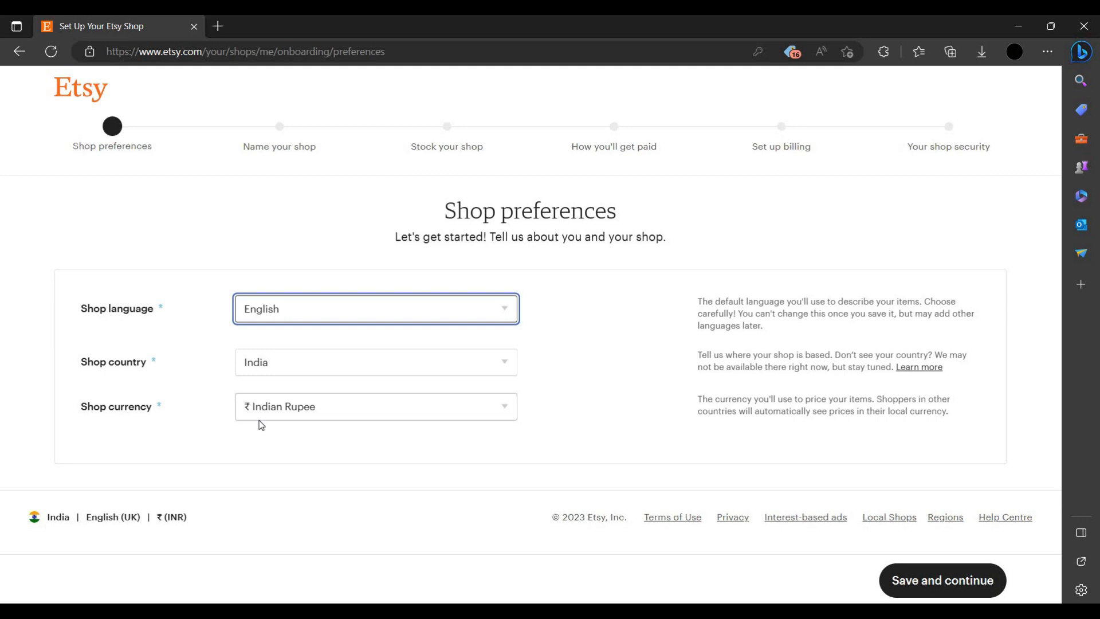
{"action": "left_click", "coordinate": [924, 580]}
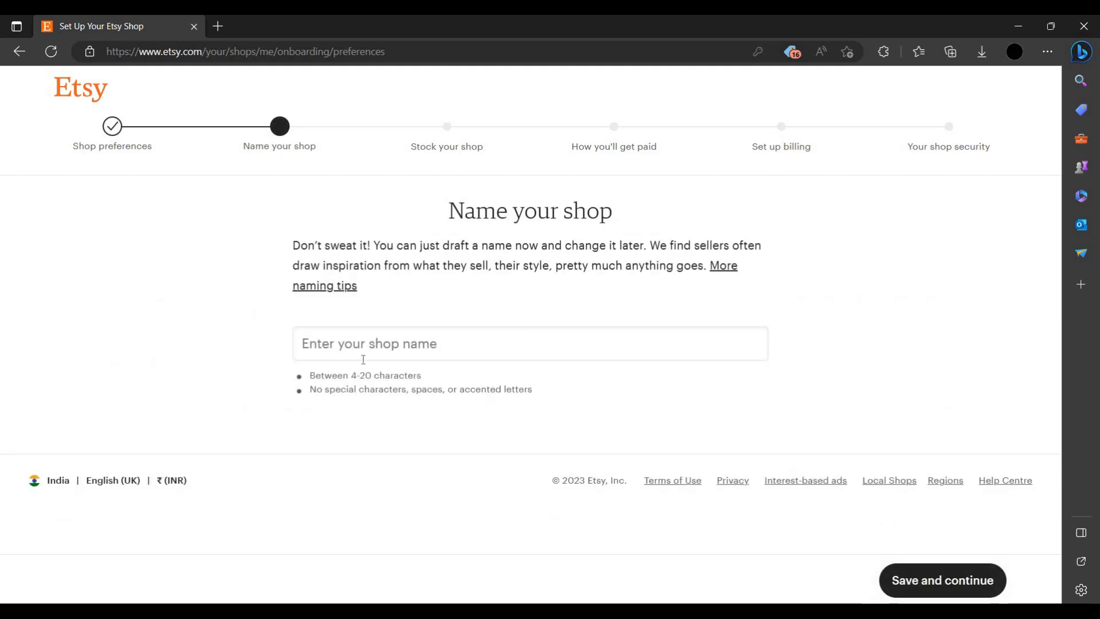
- Skim the Seller Handbook article with tips for choosing a shop name, then close it and return to the shop setup
{"action": "left_click", "coordinate": [376, 337]}
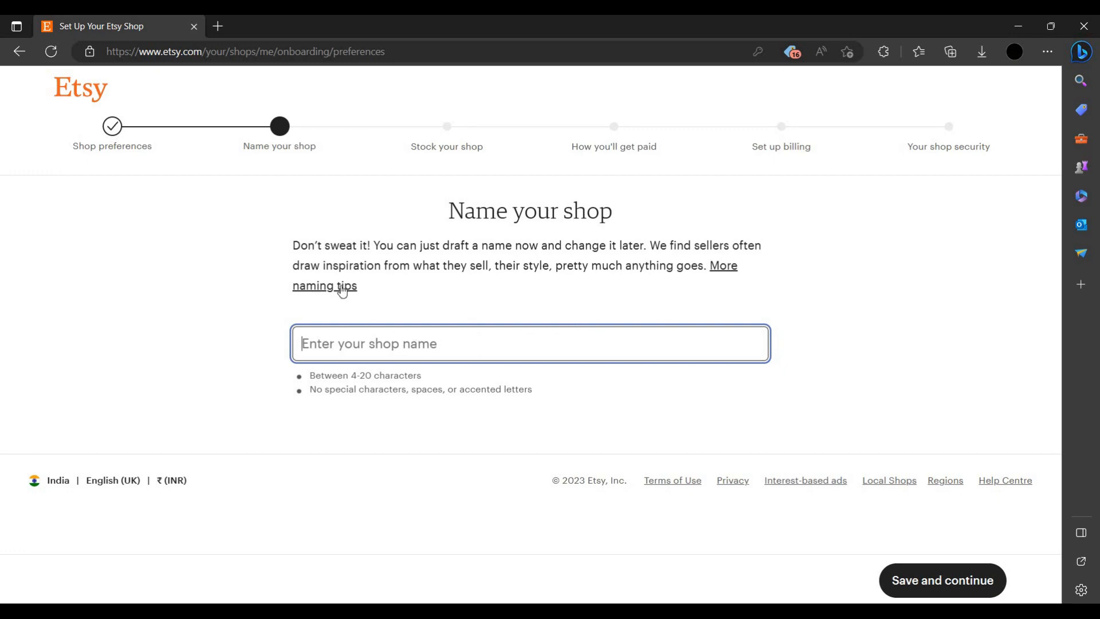
{"action": "left_click", "coordinate": [724, 269]}
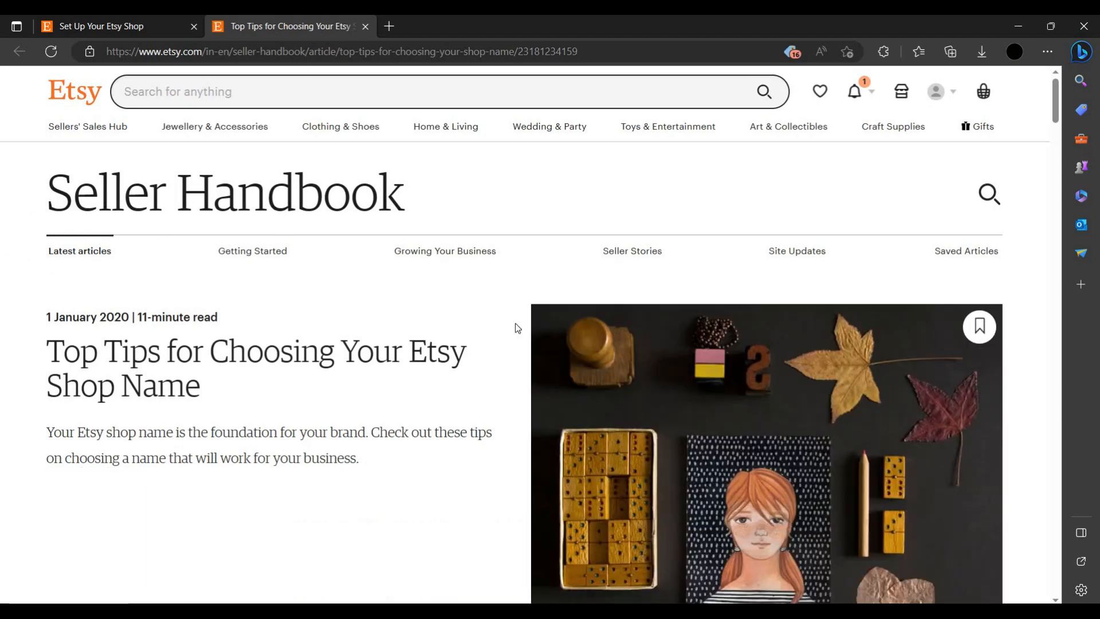
{"action": "scroll", "coordinate": [885, 353], "scroll_direction": "down", "scroll_amount": 15}
{"action": "scroll", "coordinate": [729, 389], "scroll_direction": "down", "scroll_amount": 10}
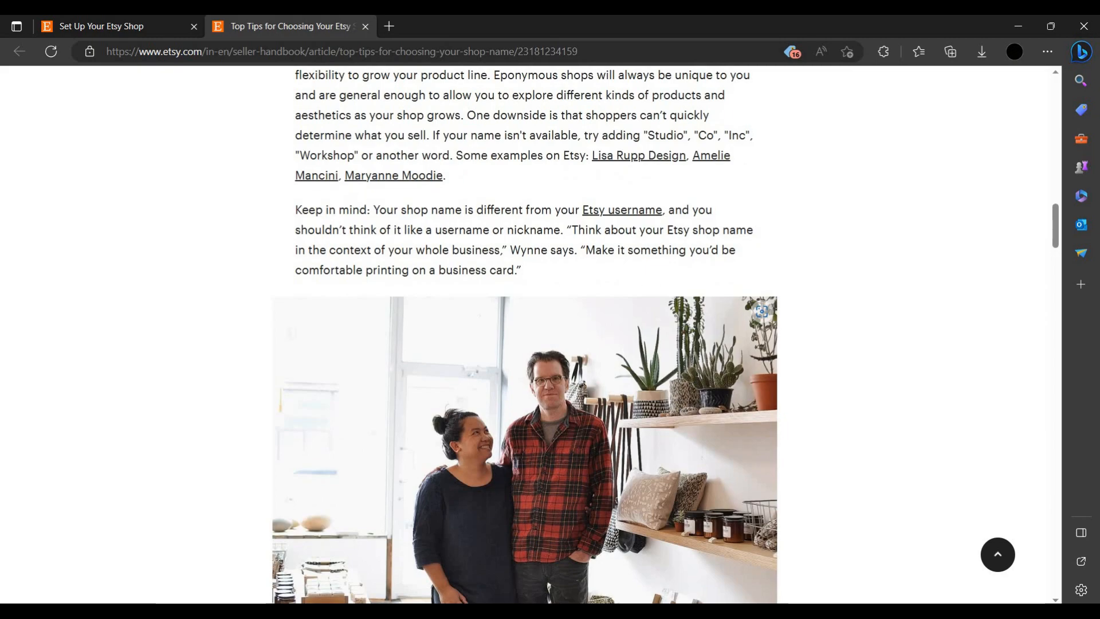
{"action": "scroll", "coordinate": [727, 381], "scroll_direction": "up", "scroll_amount": 20}
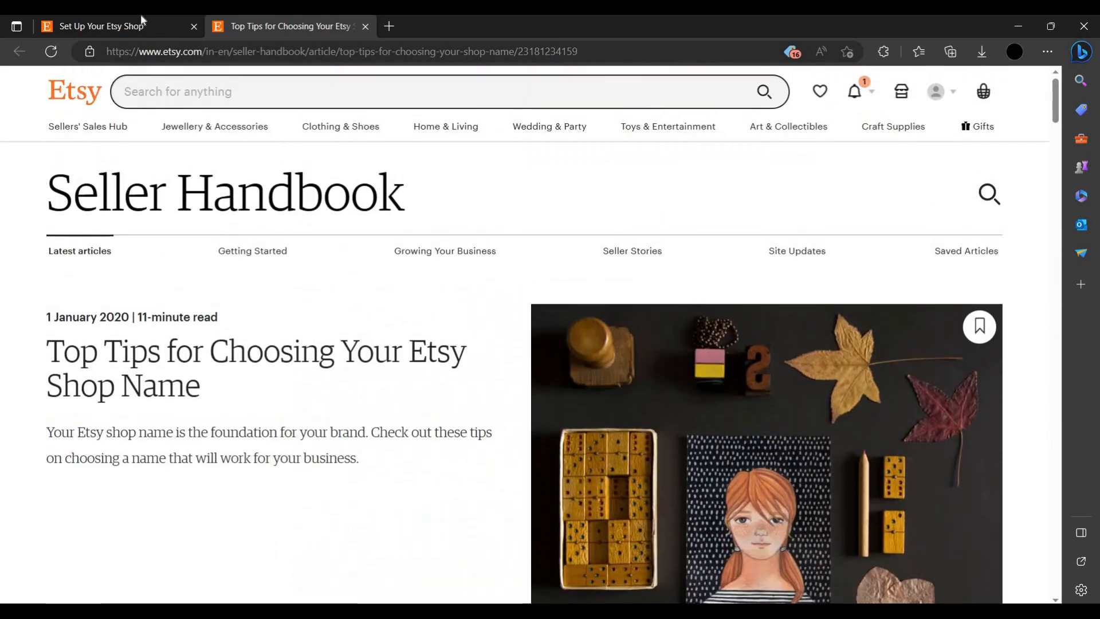
{"action": "left_click", "coordinate": [142, 20]}
{"action": "left_click", "coordinate": [344, 26]}
{"action": "left_click", "coordinate": [365, 26]}
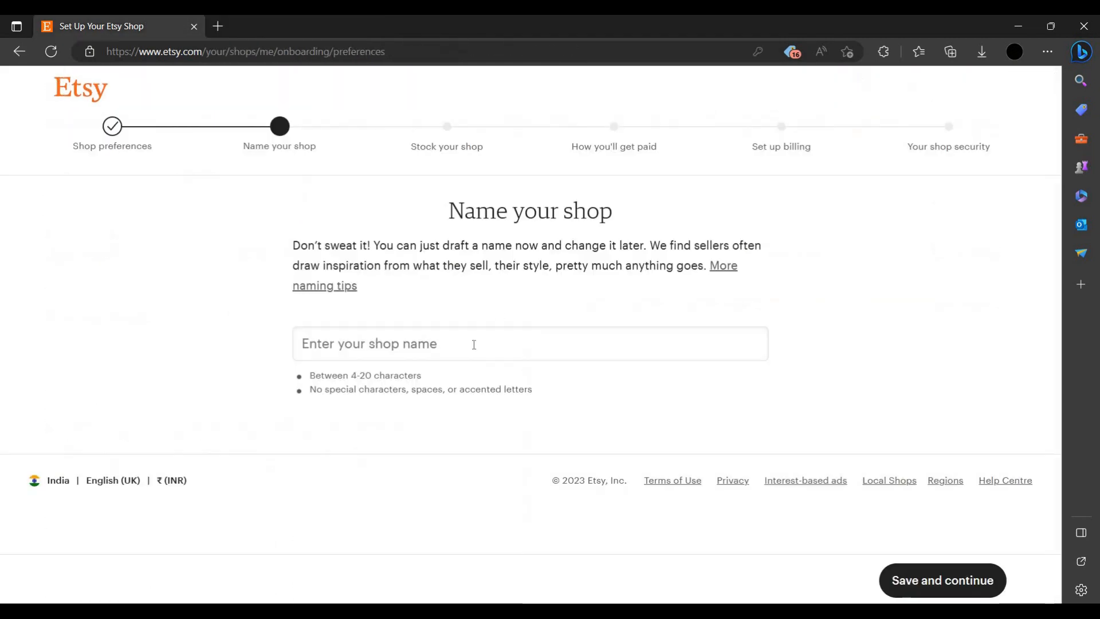
- Try the shop name "jaxx", choose the suggested name JaxxByJaxx instead, and save it
{"action": "left_click", "coordinate": [470, 343]}
{"action": "type", "text": "j"}
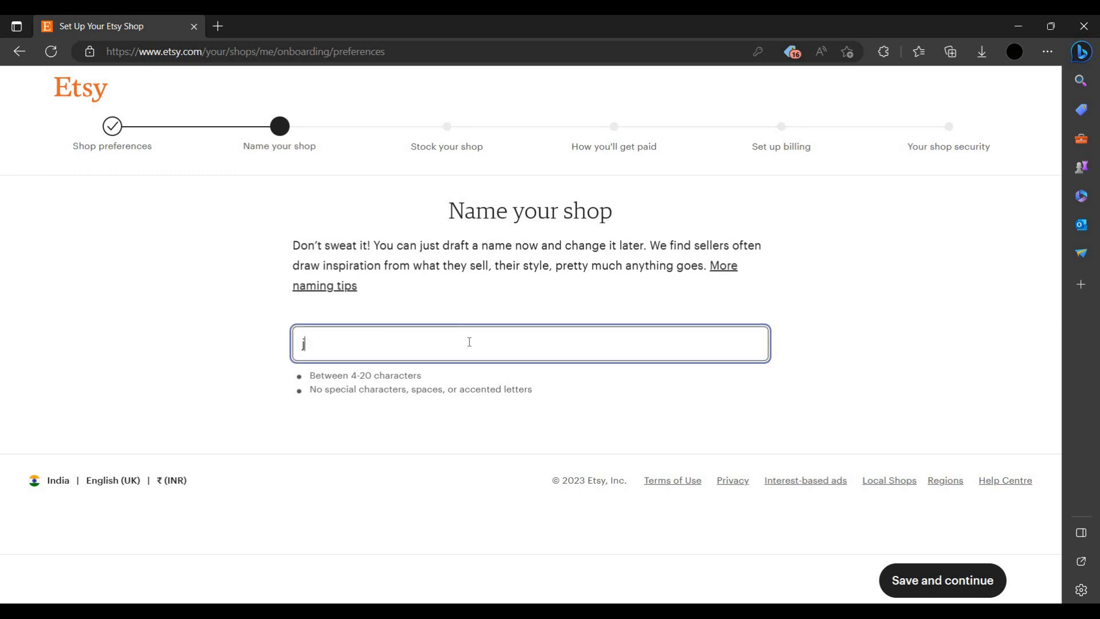
{"action": "type", "text": "axxx"}
{"action": "key", "text": "BackSpace"}
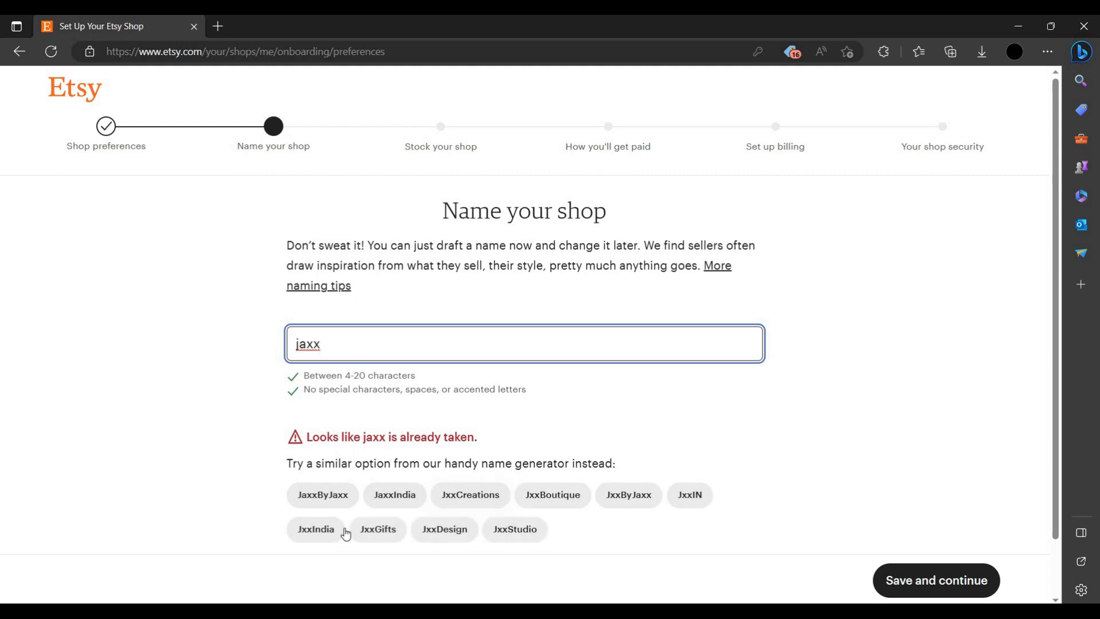
{"action": "left_click", "coordinate": [320, 508]}
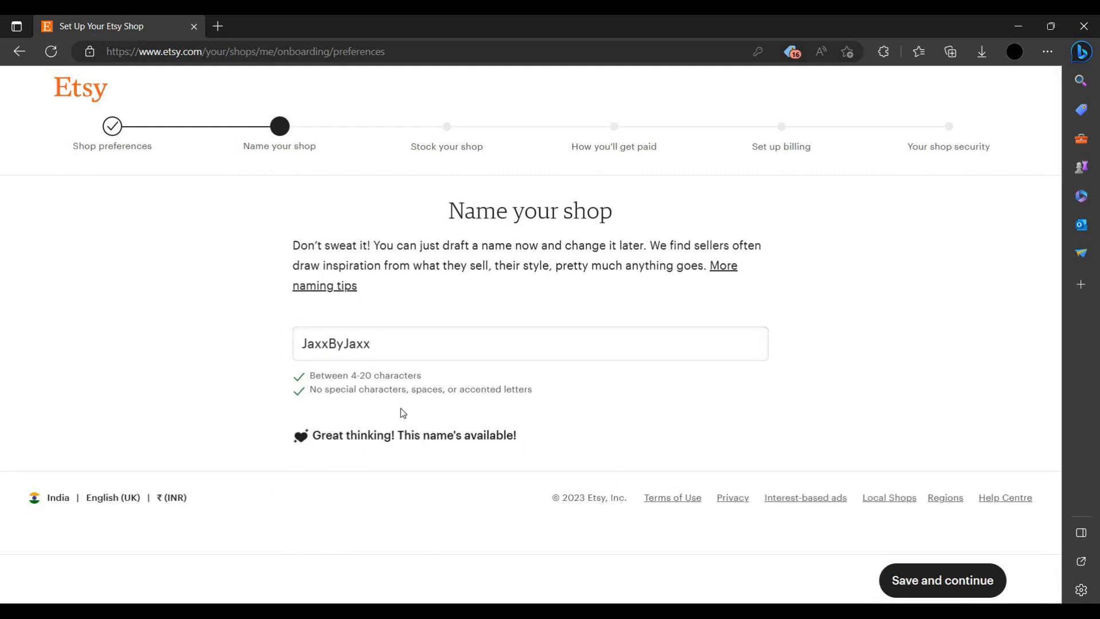
{"action": "left_click_drag", "start_coordinate": [497, 506], "coordinate": [743, 459]}
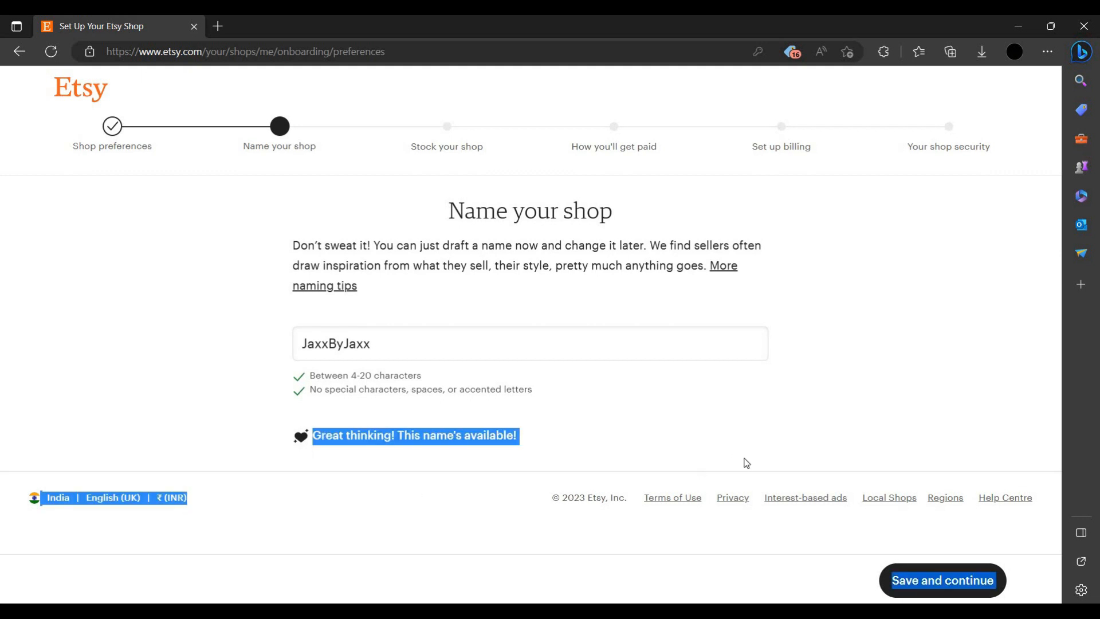
{"action": "left_click", "coordinate": [911, 545]}
{"action": "left_click", "coordinate": [937, 569]}
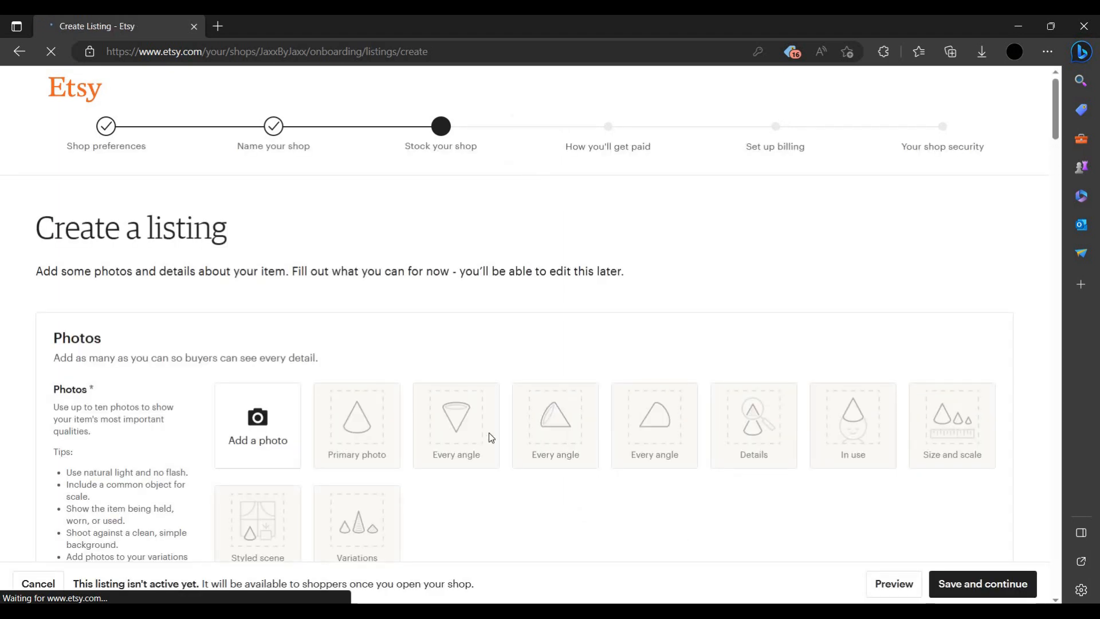
- Add image 1 from the Peach Abstract Watercolor Planner Cover folder as the listing's first photo
{"action": "scroll", "coordinate": [490, 434], "scroll_direction": "down", "scroll_amount": 2}
{"action": "scroll", "coordinate": [57, 322], "scroll_direction": "up", "scroll_amount": 1}
{"action": "double_click", "coordinate": [206, 150]}
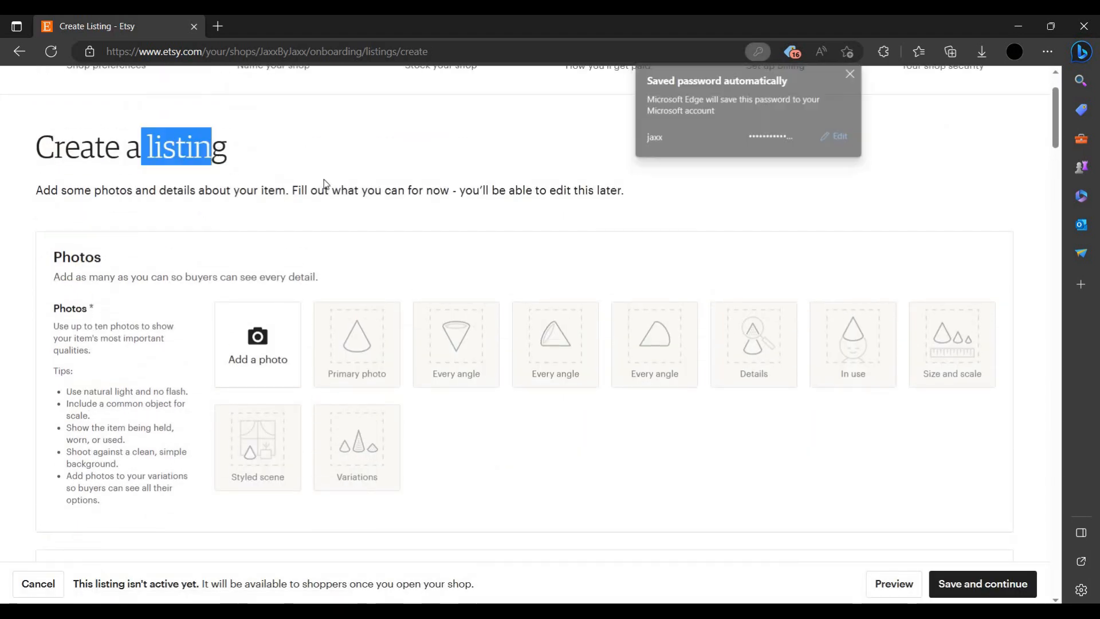
{"action": "left_click", "coordinate": [327, 284]}
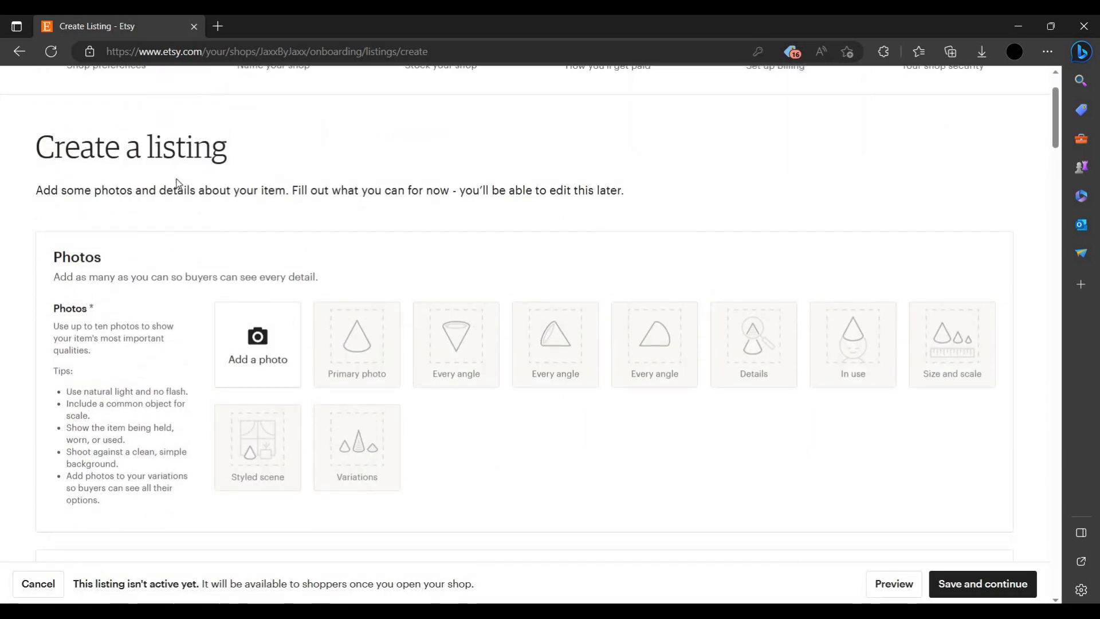
{"action": "left_click", "coordinate": [246, 320]}
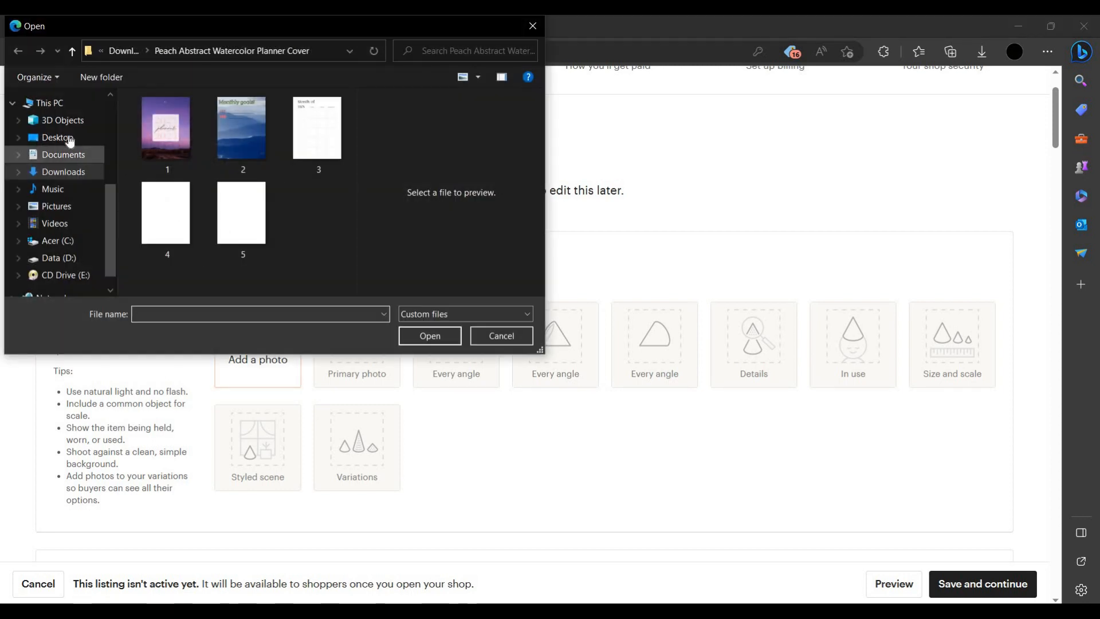
{"action": "scroll", "coordinate": [69, 155], "scroll_direction": "up", "scroll_amount": 2}
{"action": "left_click", "coordinate": [177, 137]}
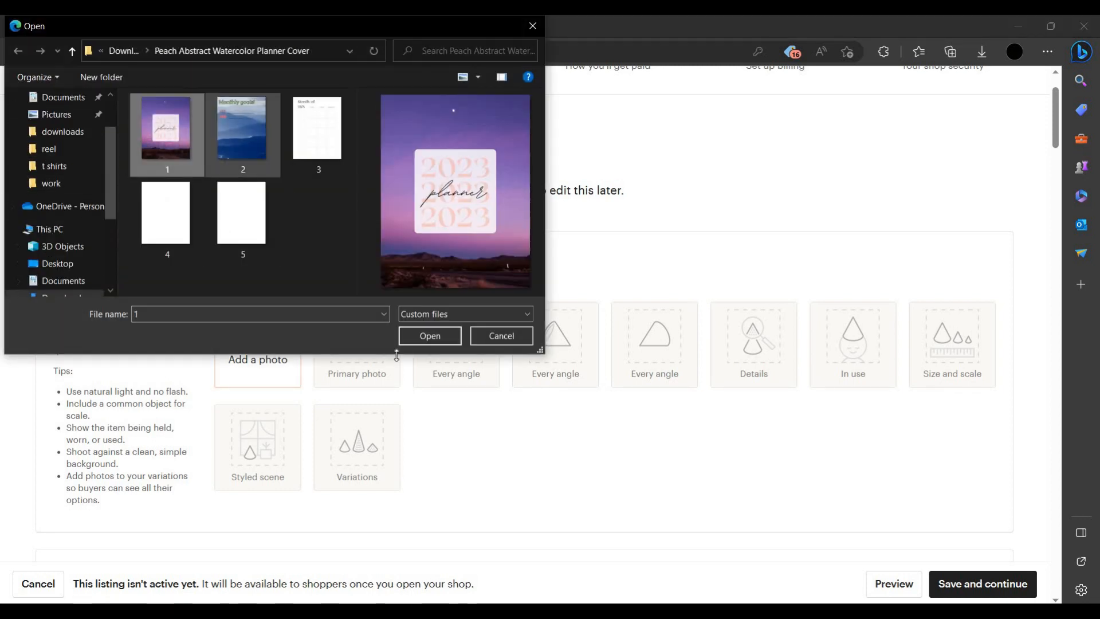
{"action": "left_click", "coordinate": [436, 340]}
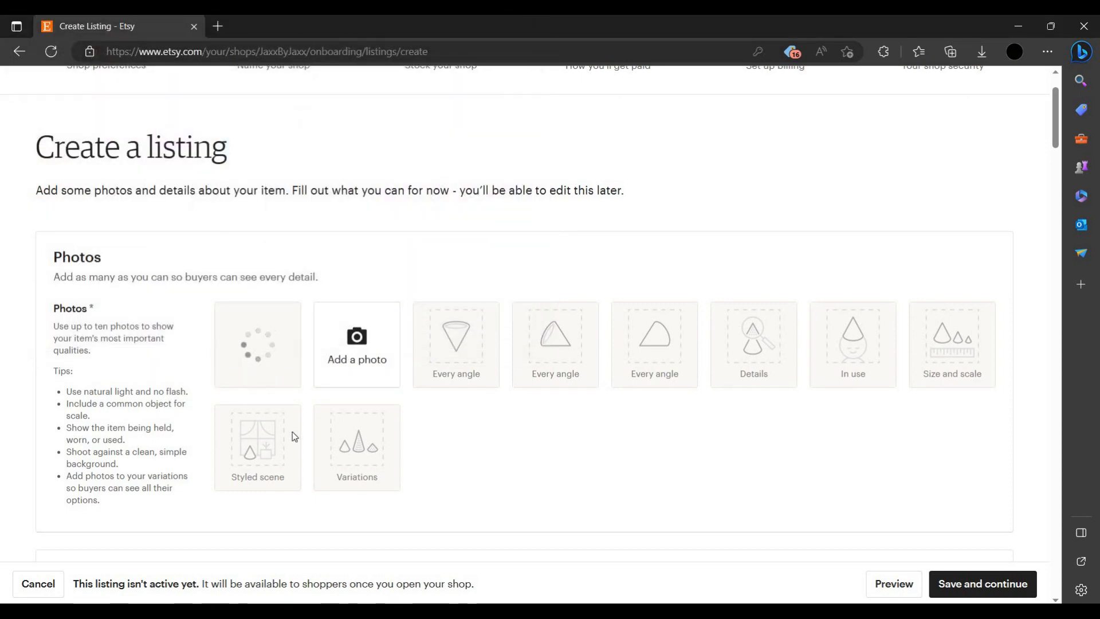
- Add the SAMPLE image from the Downloads folder as the listing's second photo
{"action": "left_click", "coordinate": [351, 363]}
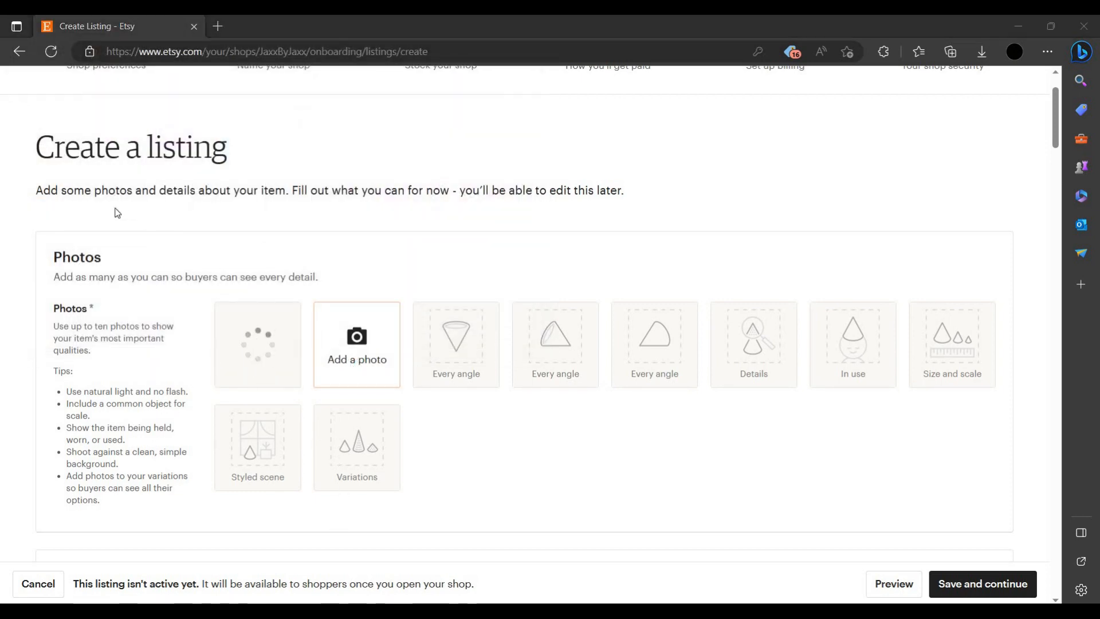
{"action": "left_click", "coordinate": [118, 53]}
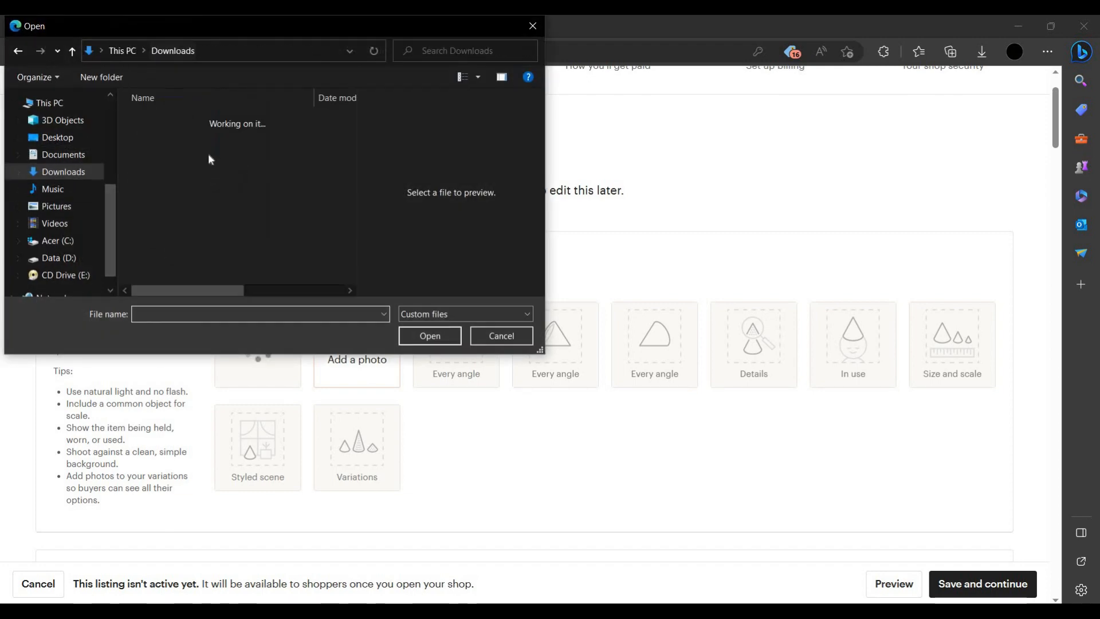
{"action": "left_click", "coordinate": [264, 188]}
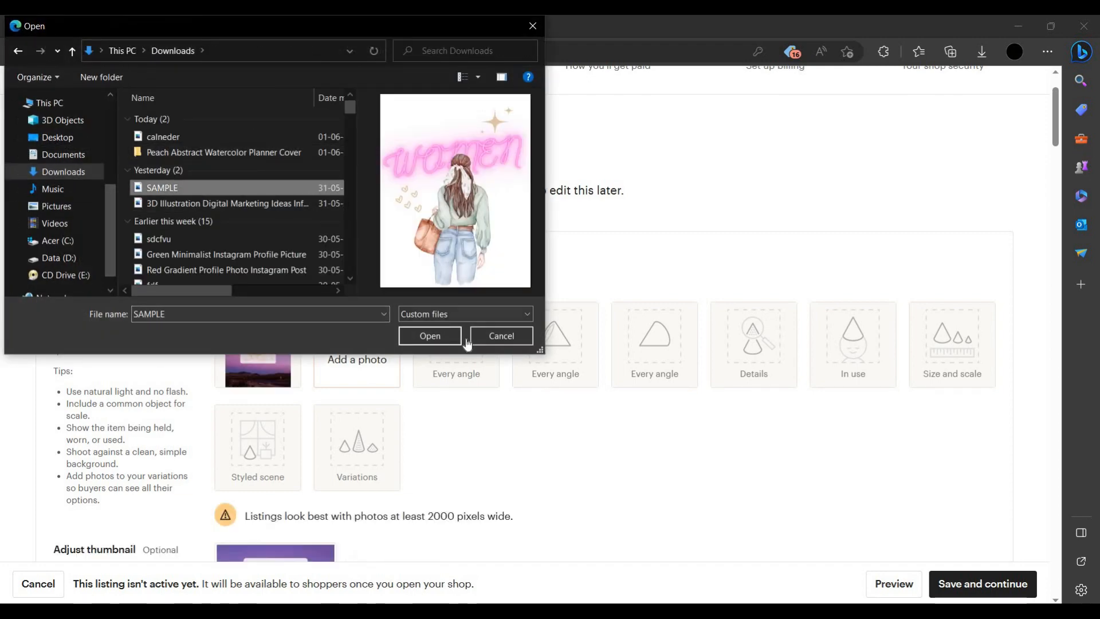
{"action": "key", "text": "Return"}
- Adjust the listing thumbnail by enlarging and repositioning the planner cover, and save it
{"action": "scroll", "coordinate": [351, 454], "scroll_direction": "down", "scroll_amount": 5}
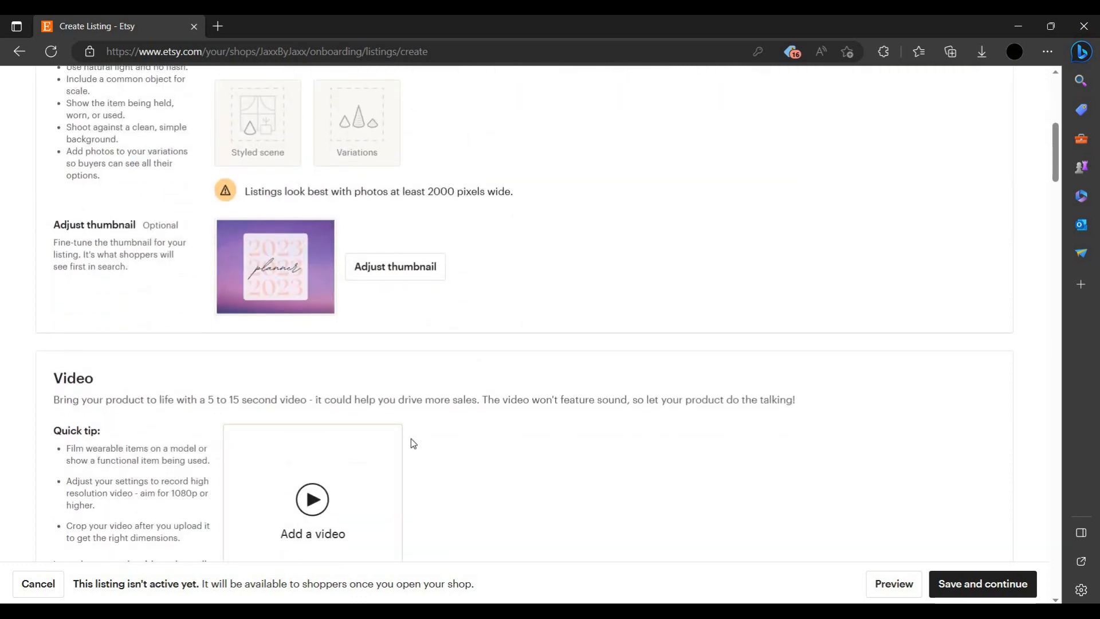
{"action": "scroll", "coordinate": [411, 439], "scroll_direction": "up", "scroll_amount": 3}
{"action": "scroll", "coordinate": [573, 443], "scroll_direction": "up", "scroll_amount": 1}
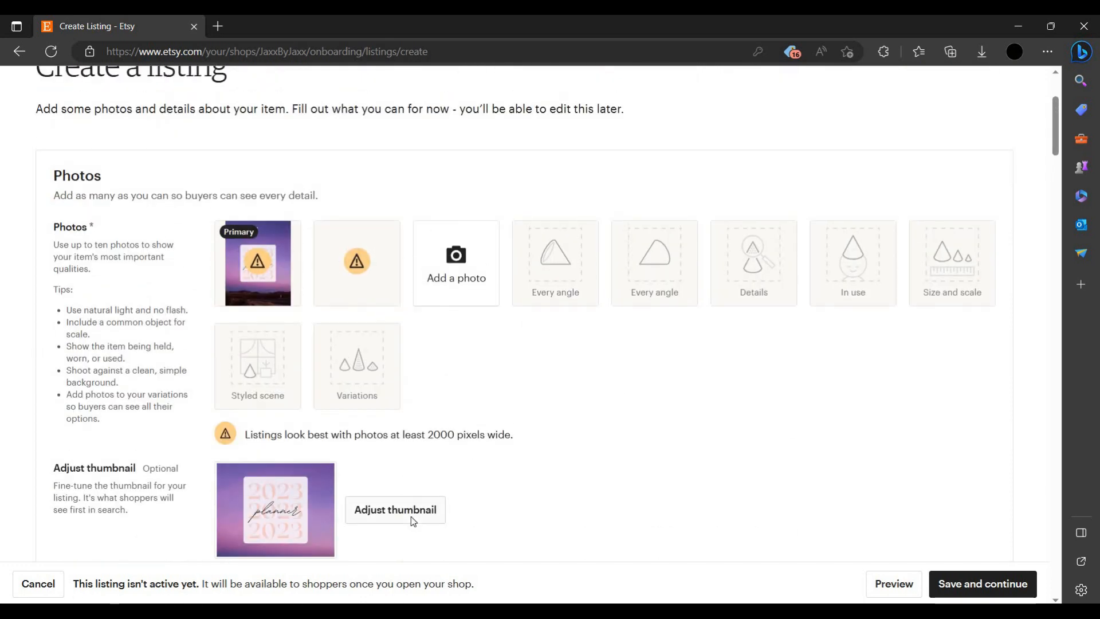
{"action": "left_click", "coordinate": [411, 516]}
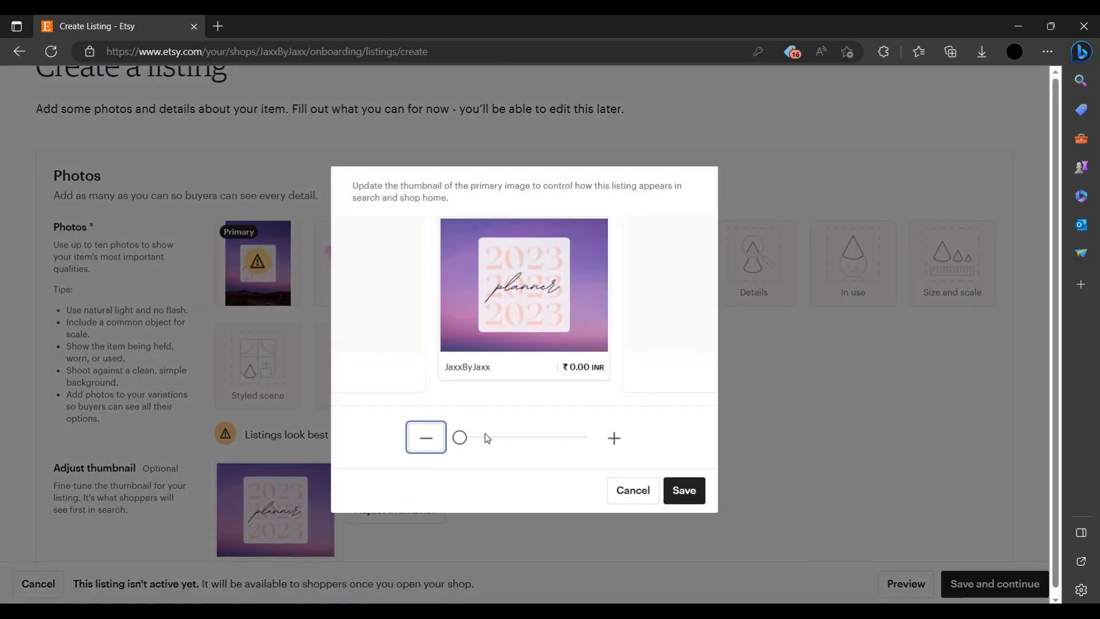
{"action": "left_click", "coordinate": [498, 439]}
{"action": "left_click_drag", "start_coordinate": [515, 331], "coordinate": [490, 302]}
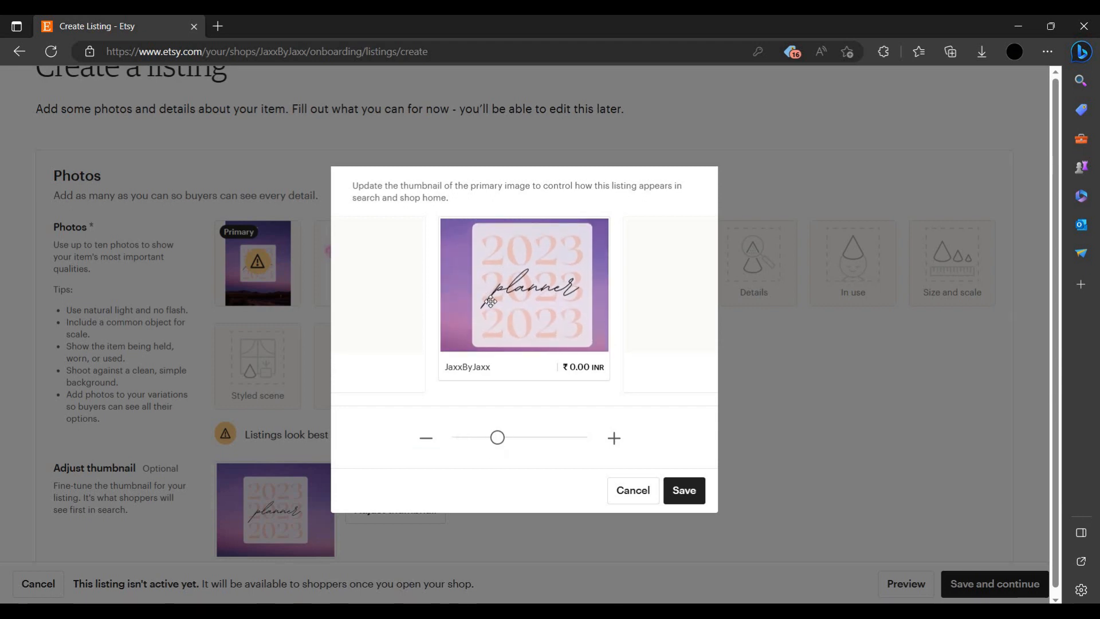
{"action": "left_click", "coordinate": [685, 491]}
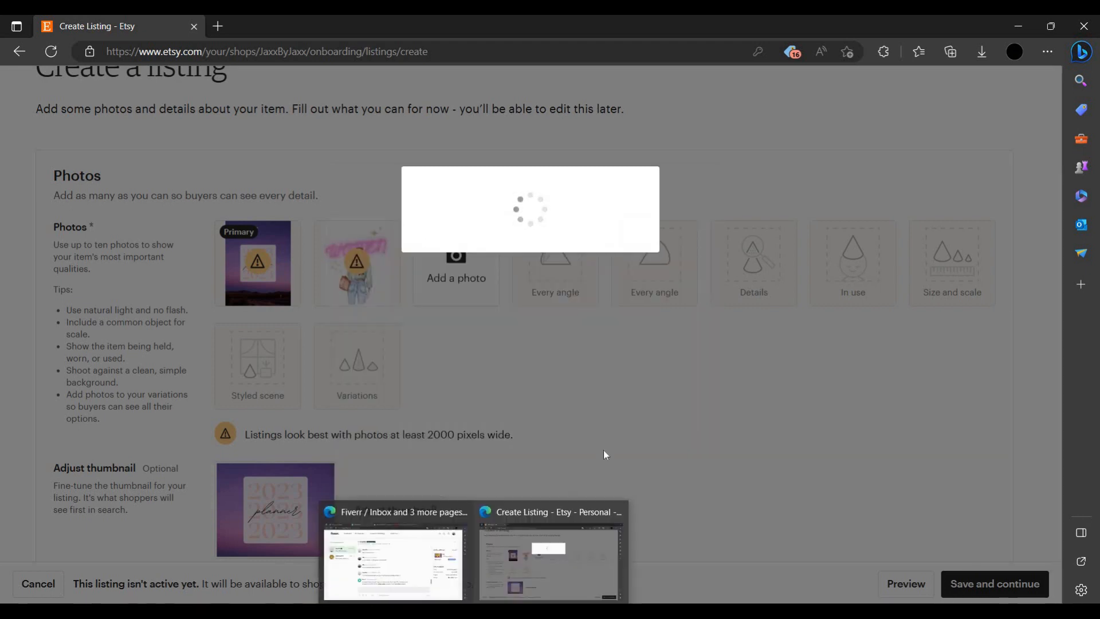
- Enter "sample" as the listing title in the listing details
{"action": "scroll", "coordinate": [602, 424], "scroll_direction": "down", "scroll_amount": 8}
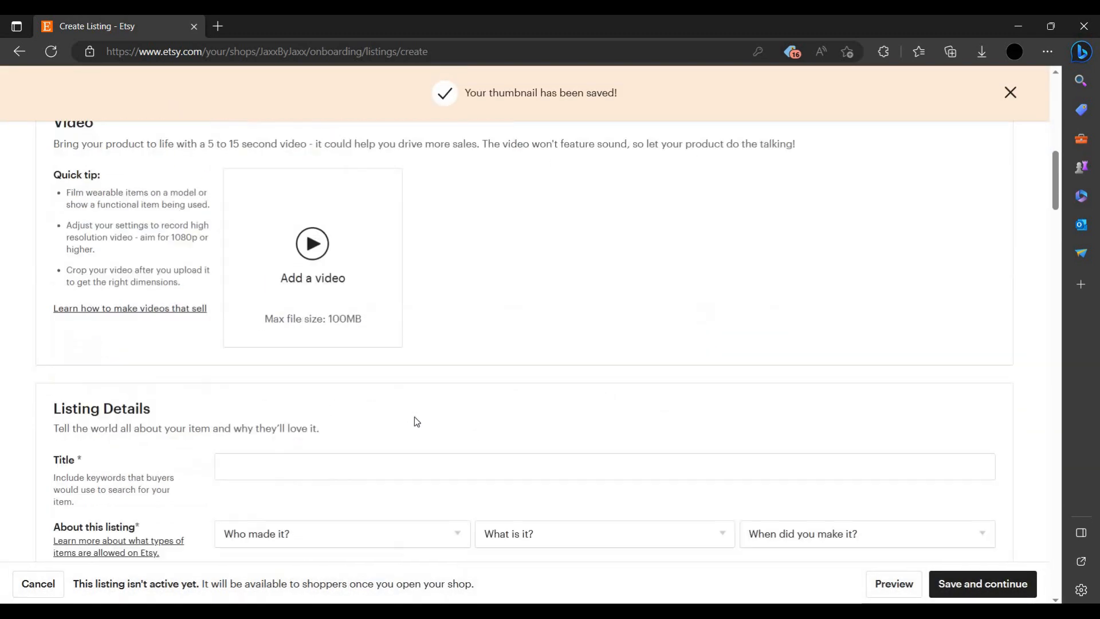
{"action": "left_click", "coordinate": [320, 404]}
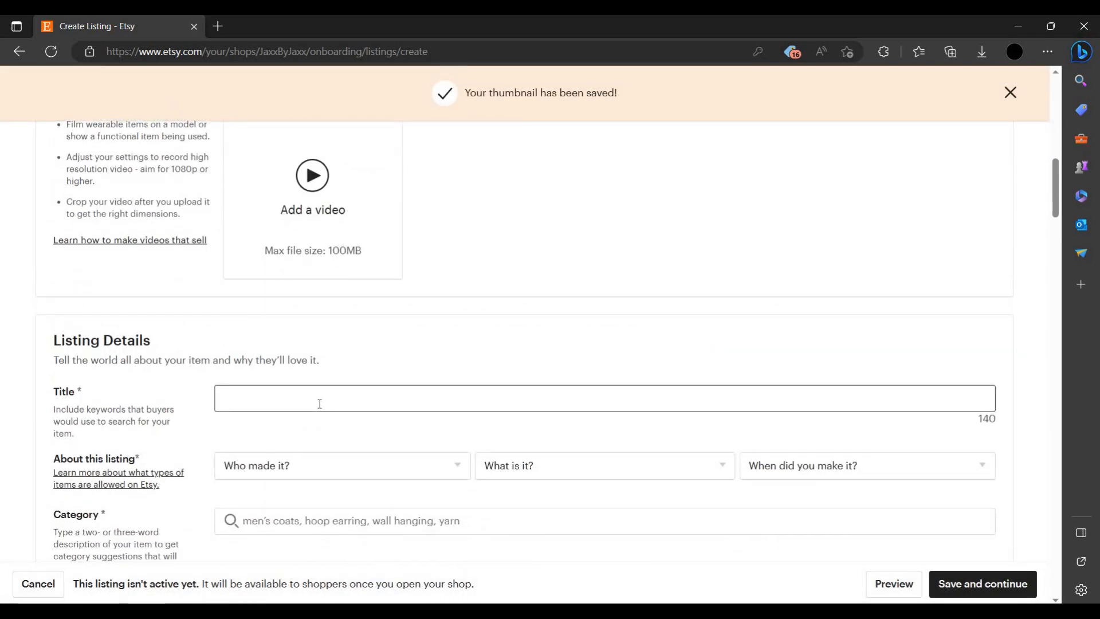
{"action": "type", "text": "samplee"}
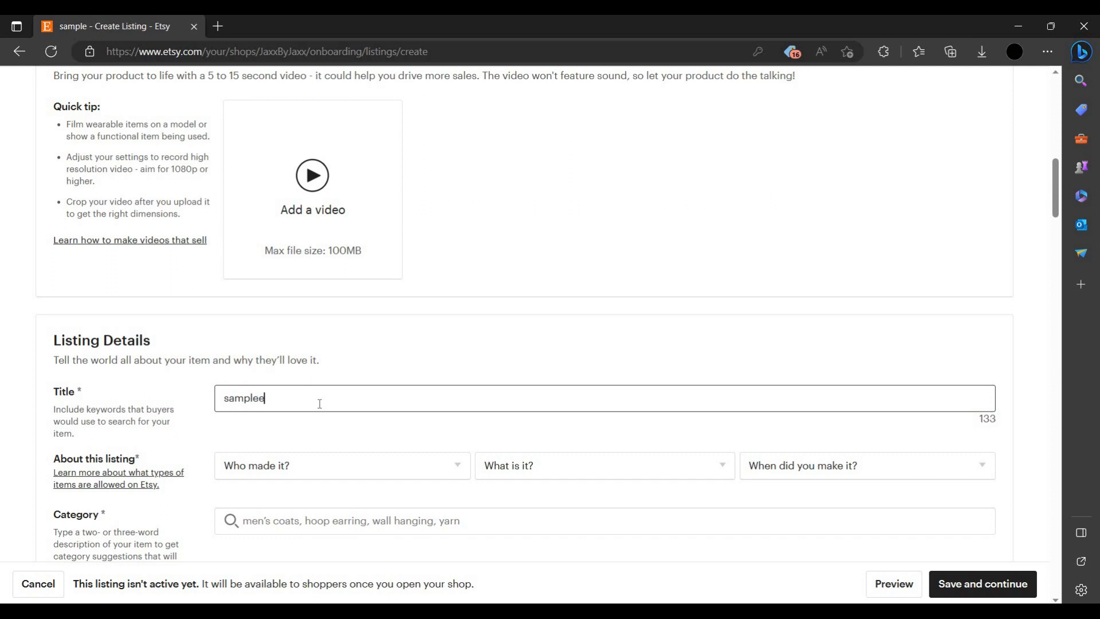
{"action": "type", "text": "e"}
{"action": "key", "text": "BackSpace"}
{"action": "key", "text": "BackSpace"}
{"action": "key", "text": "BackSpace"}
{"action": "key", "text": "BackSpace"}
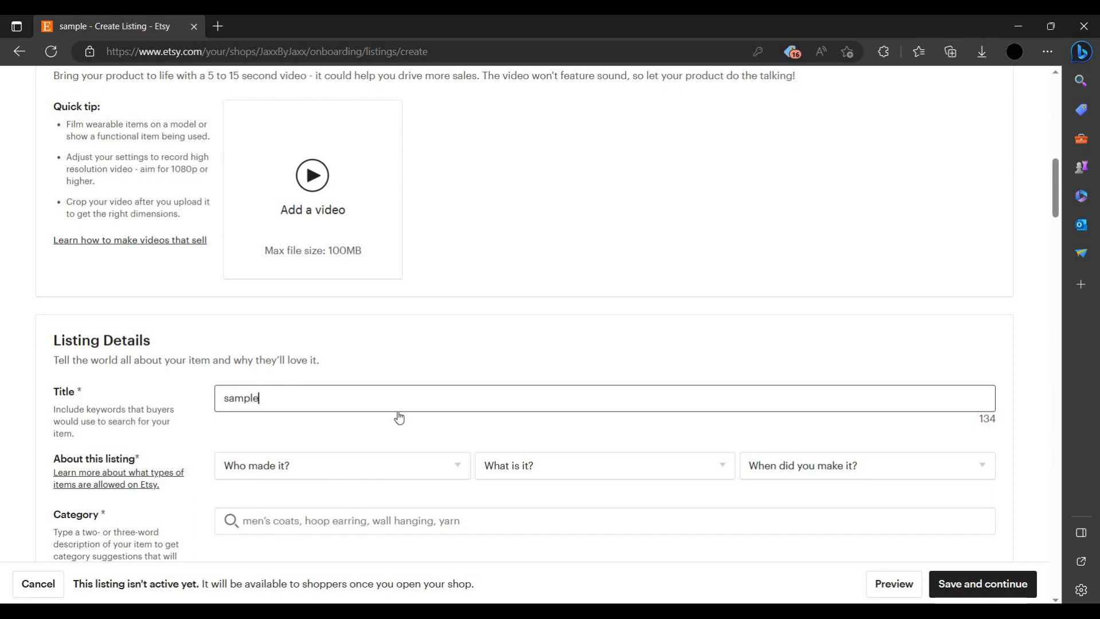
{"action": "scroll", "coordinate": [400, 417], "scroll_direction": "up", "scroll_amount": 3}
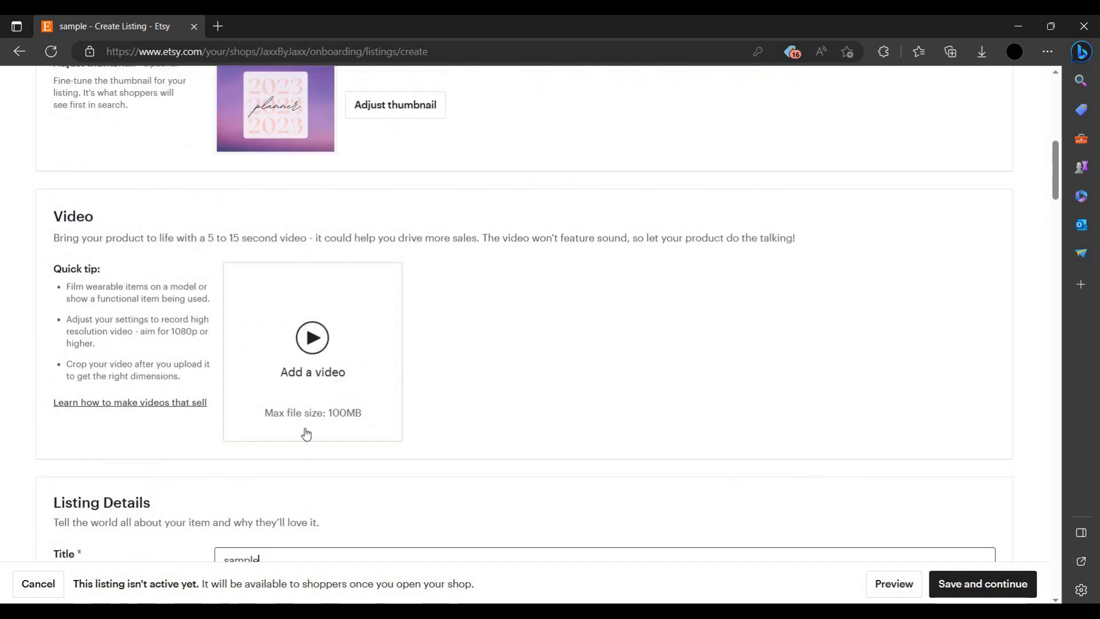
{"action": "scroll", "coordinate": [365, 429], "scroll_direction": "down", "scroll_amount": 1}
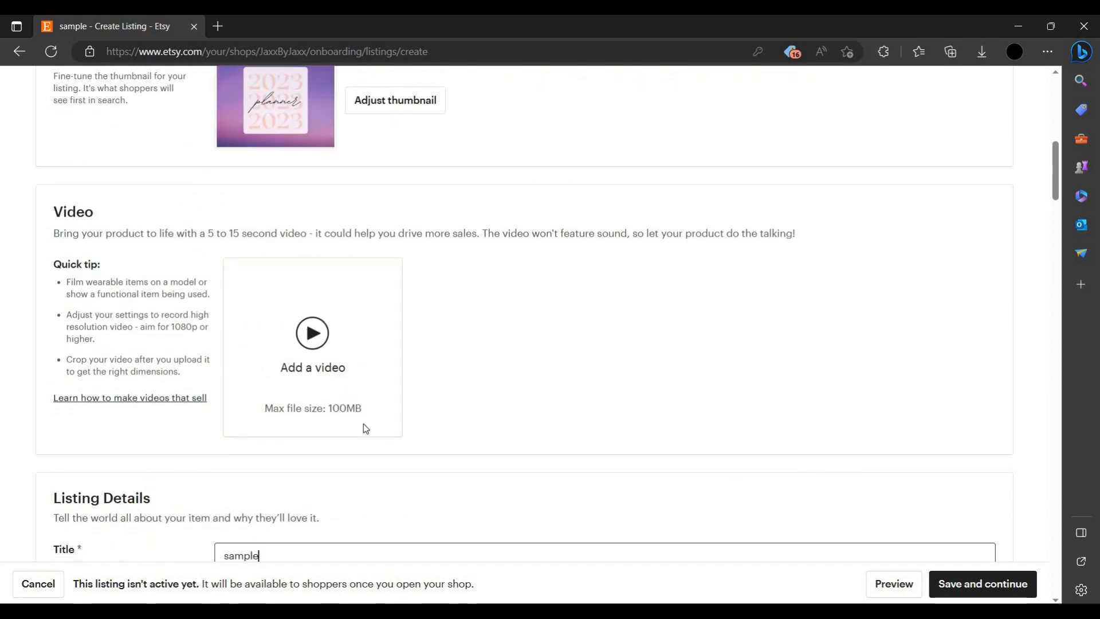
- Fill in the About this listing details: made by I did, A finished product, made in 2020 - 2023
{"action": "scroll", "coordinate": [364, 427], "scroll_direction": "down", "scroll_amount": 4}
{"action": "left_click", "coordinate": [373, 389]}
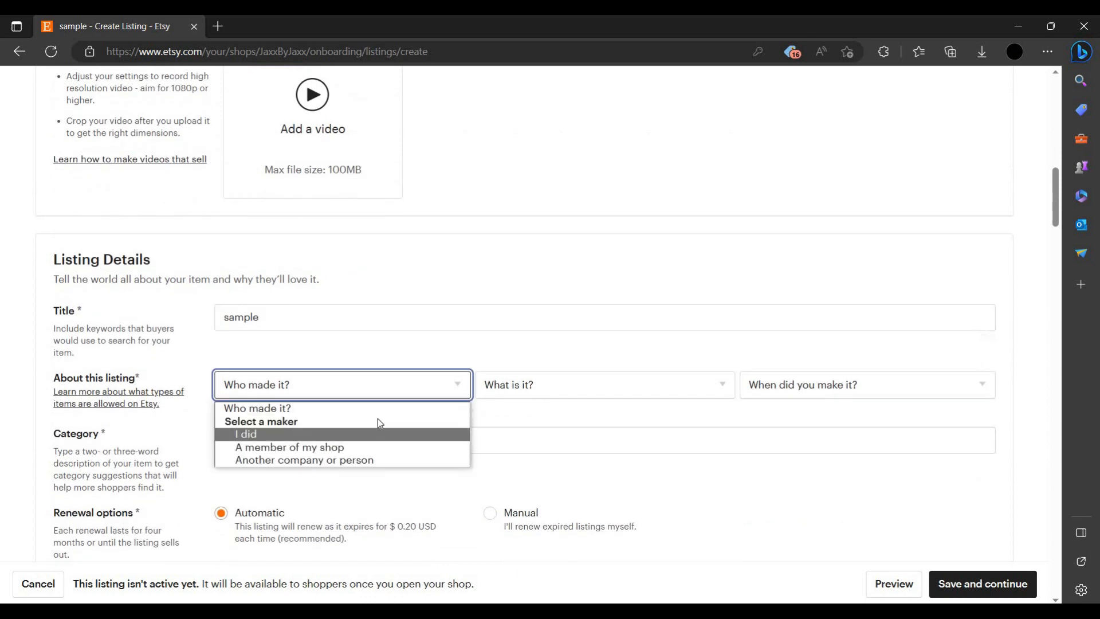
{"action": "left_click", "coordinate": [403, 434]}
{"action": "left_click", "coordinate": [561, 378]}
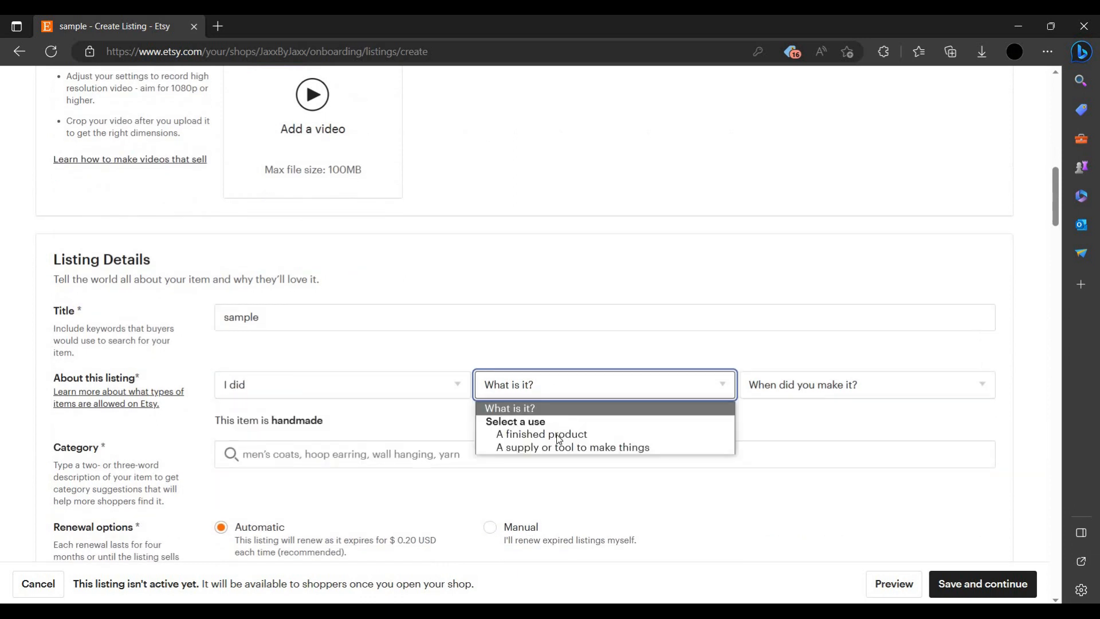
{"action": "left_click", "coordinate": [560, 435]}
{"action": "left_click", "coordinate": [781, 395]}
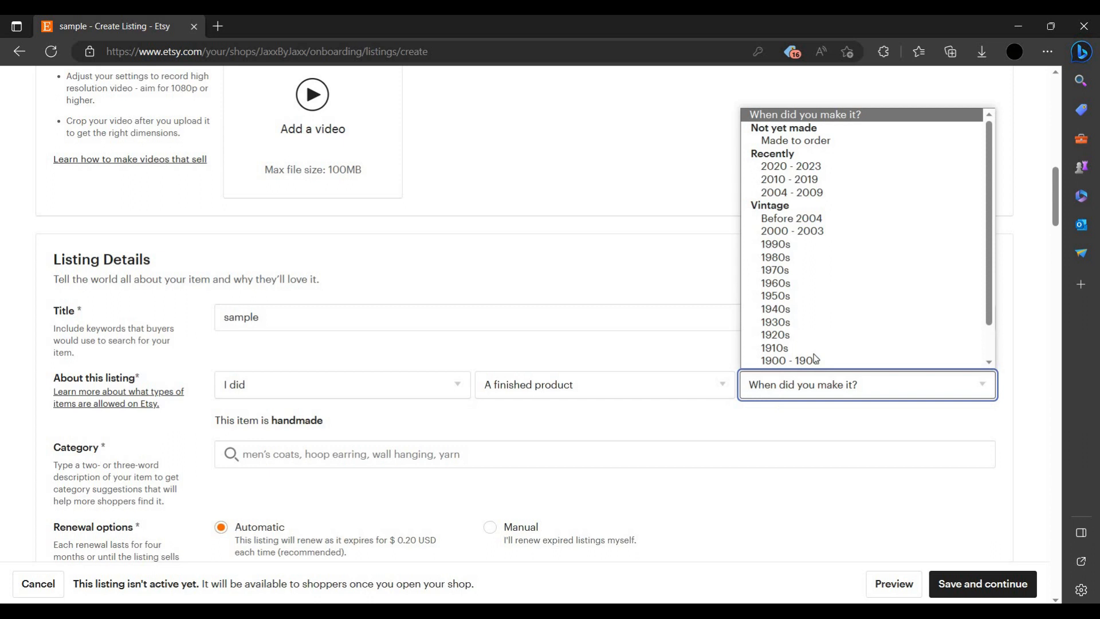
{"action": "left_click", "coordinate": [807, 167]}
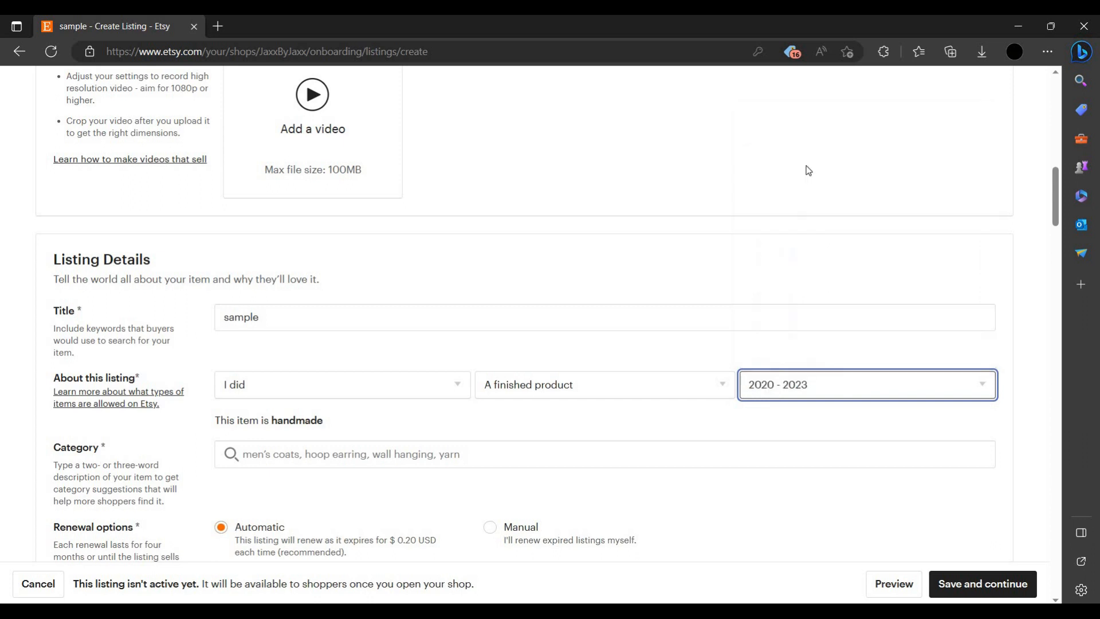
- Look up "digital planner" as the listing's category and choose the Planner Templates suggestion
{"action": "scroll", "coordinate": [315, 322], "scroll_direction": "down", "scroll_amount": 3}
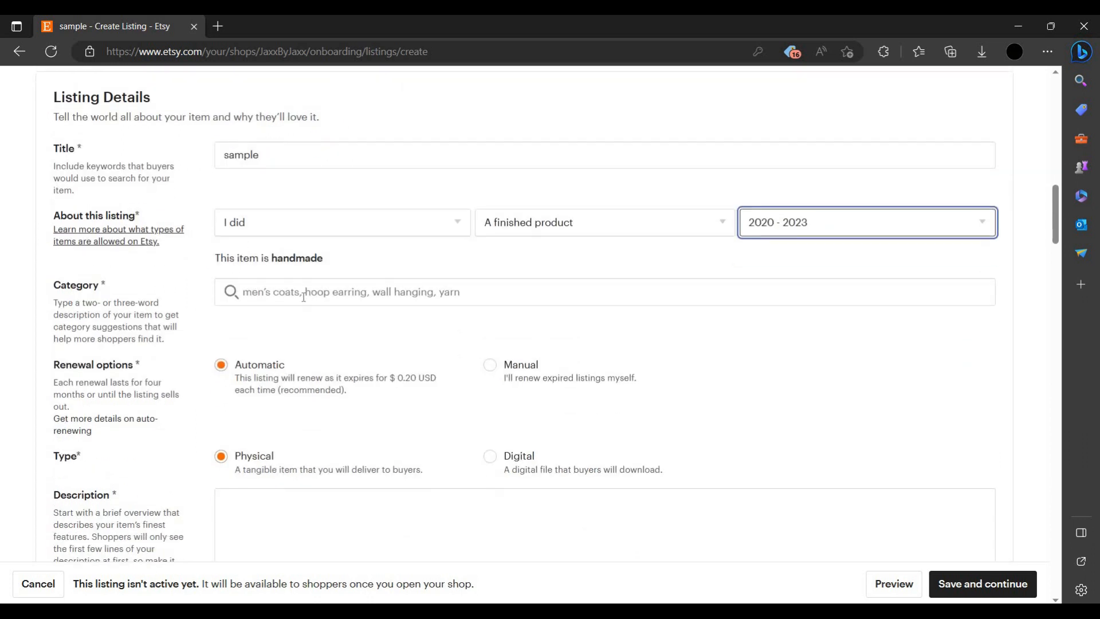
{"action": "left_click", "coordinate": [303, 292]}
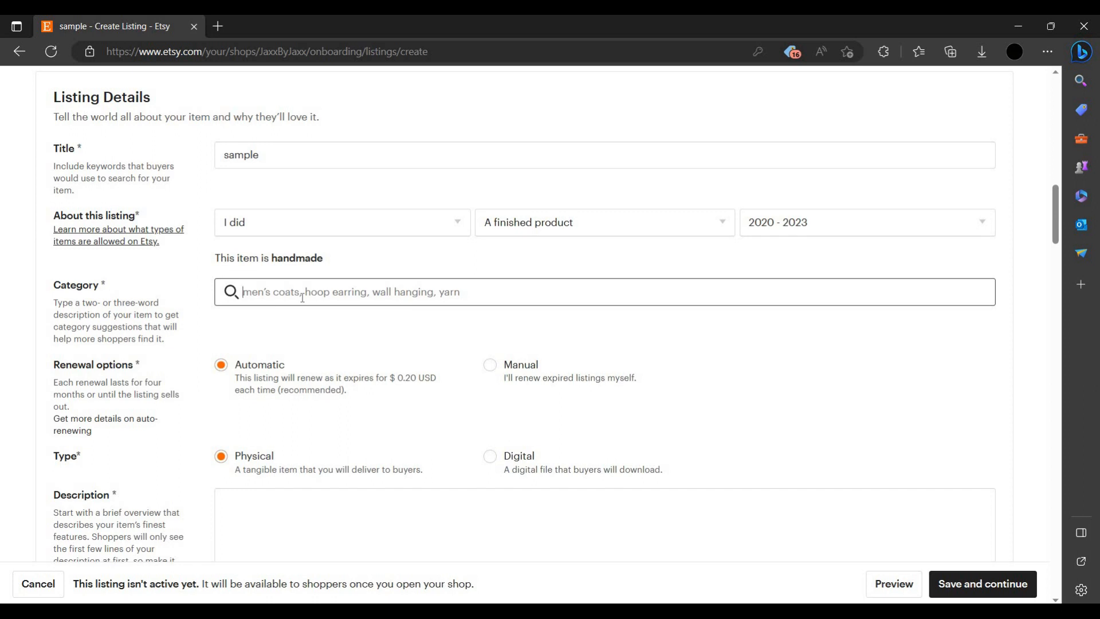
{"action": "type", "text": "digital planner"}
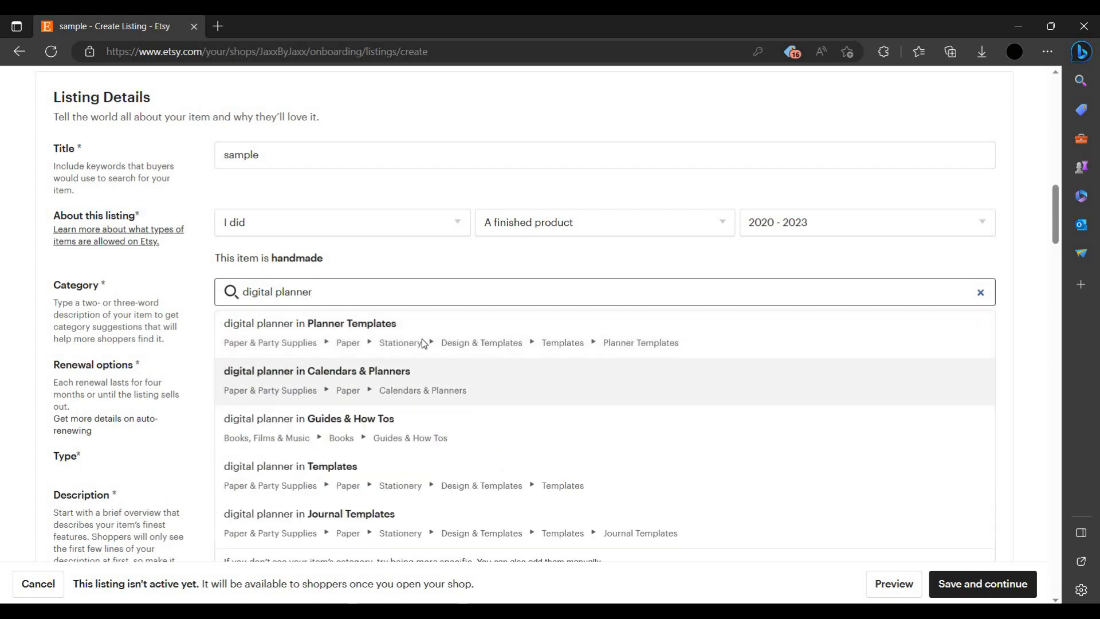
{"action": "left_click", "coordinate": [423, 343]}
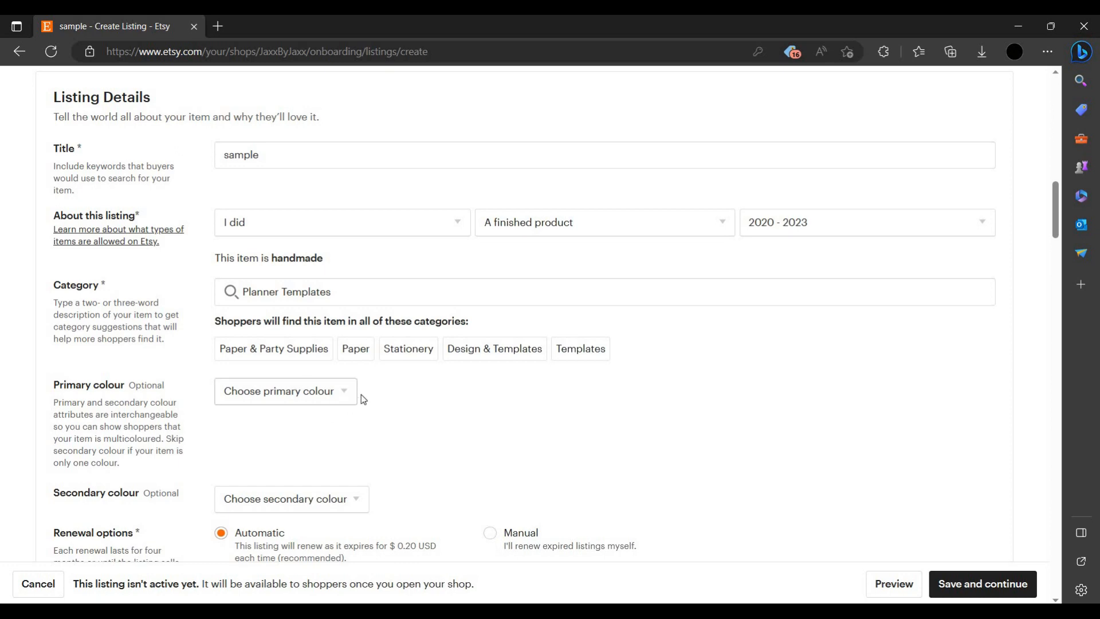
- Set the listing type to Digital and view the Digital files section
{"action": "scroll", "coordinate": [365, 383], "scroll_direction": "down", "scroll_amount": 1}
{"action": "scroll", "coordinate": [332, 394], "scroll_direction": "up", "scroll_amount": 1}
{"action": "scroll", "coordinate": [330, 403], "scroll_direction": "down", "scroll_amount": 3}
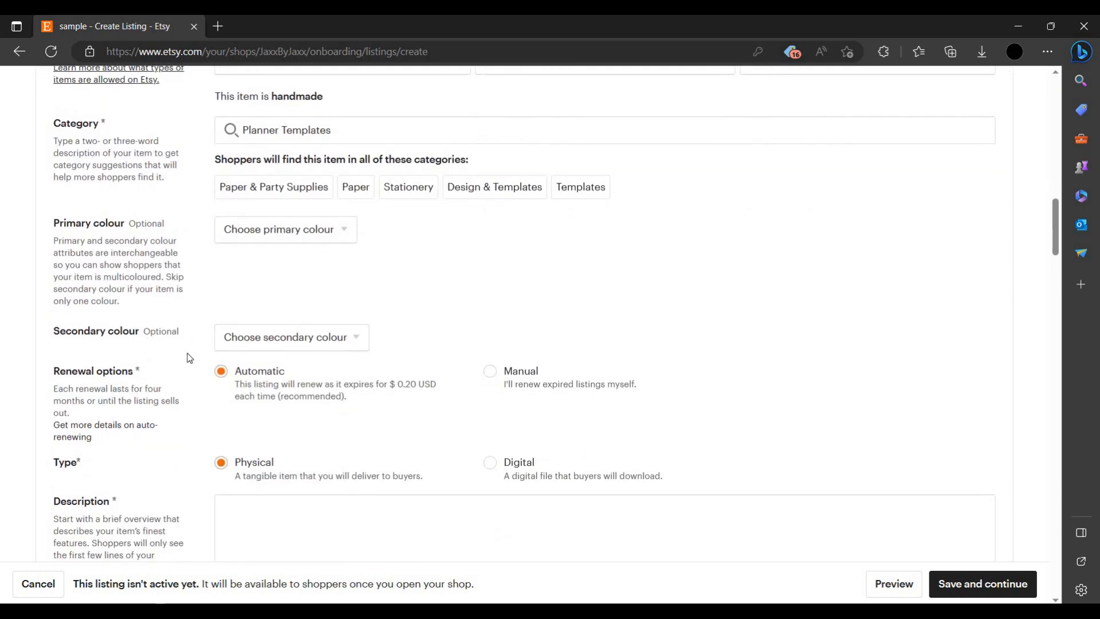
{"action": "scroll", "coordinate": [290, 394], "scroll_direction": "down", "scroll_amount": 3}
{"action": "scroll", "coordinate": [250, 394], "scroll_direction": "up", "scroll_amount": 1}
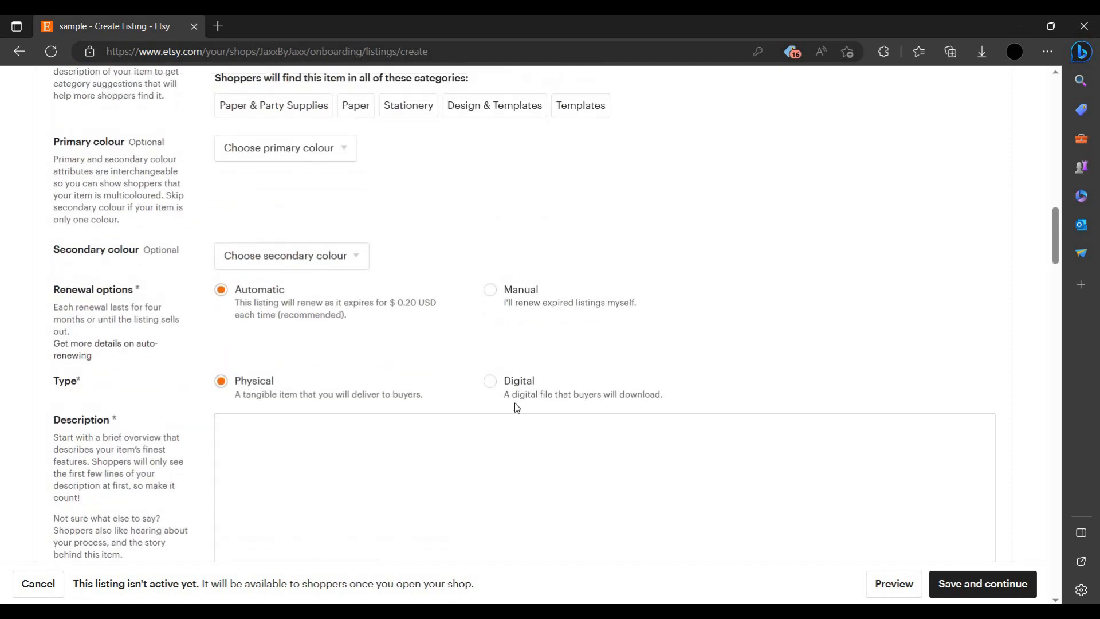
{"action": "left_click", "coordinate": [490, 381]}
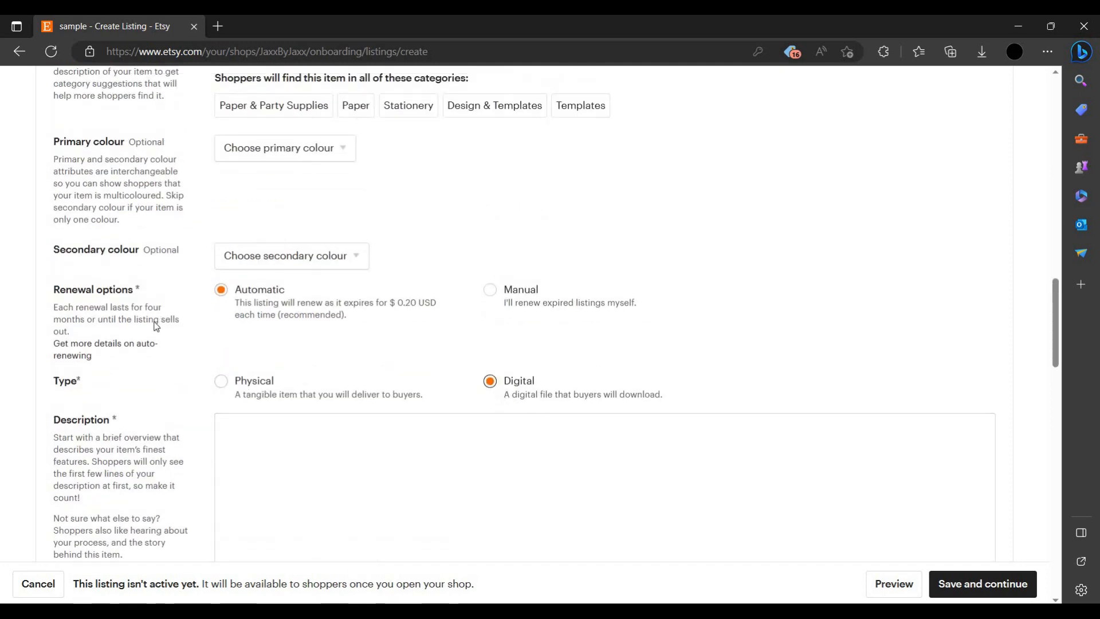
{"action": "scroll", "coordinate": [865, 393], "scroll_direction": "up", "scroll_amount": 1}
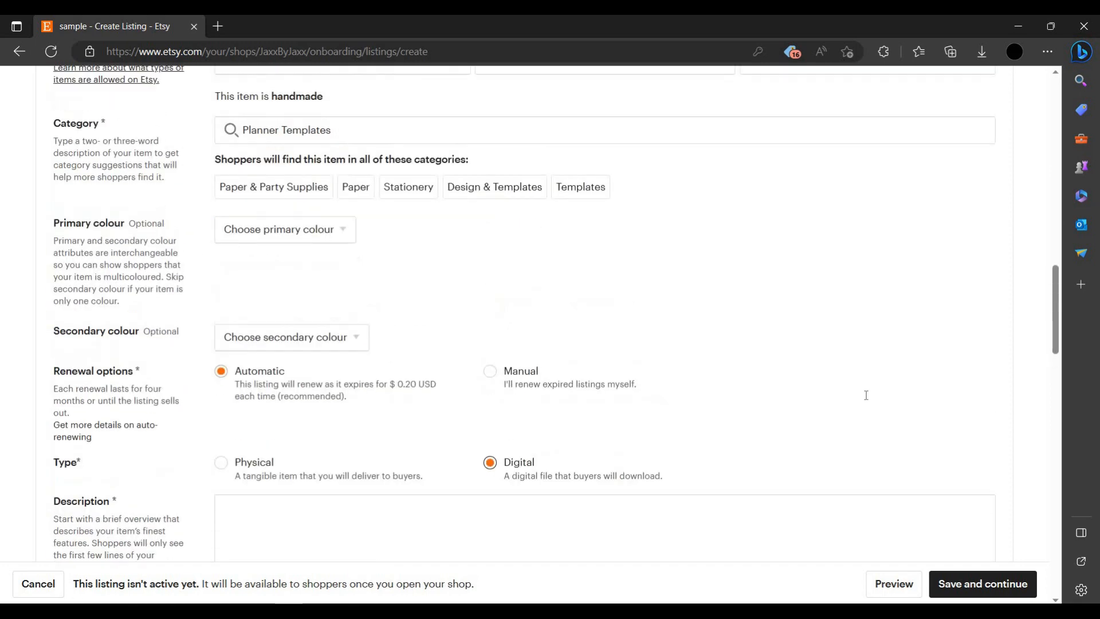
{"action": "scroll", "coordinate": [851, 440], "scroll_direction": "down", "scroll_amount": 8}
{"action": "scroll", "coordinate": [611, 468], "scroll_direction": "down", "scroll_amount": 13}
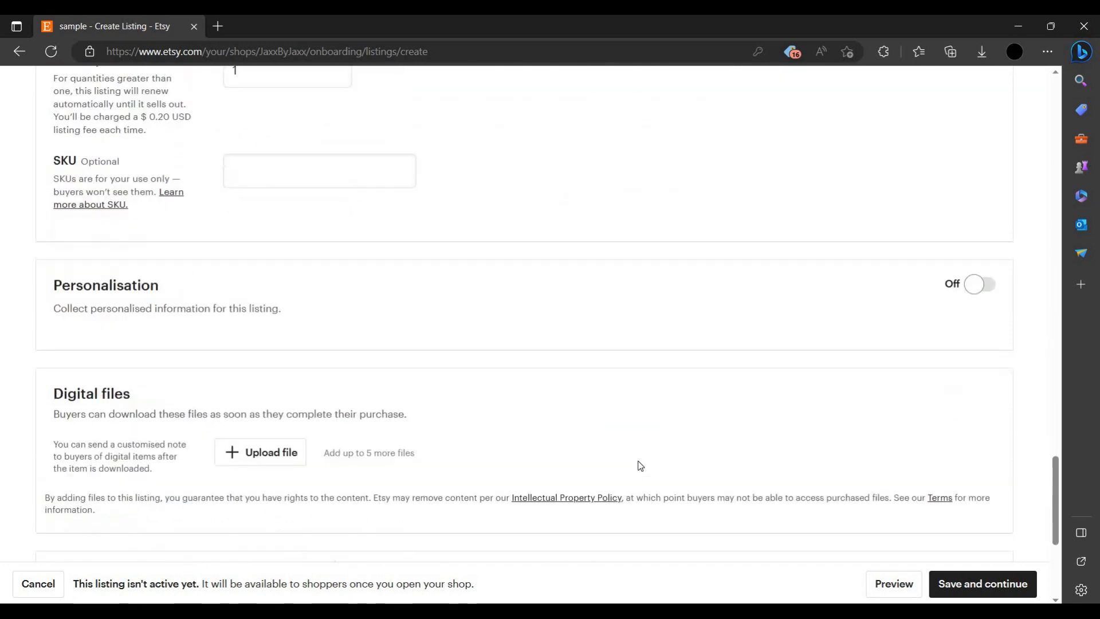
- Switch the listing type to Physical and review the delivery options it requires
{"action": "scroll", "coordinate": [638, 466], "scroll_direction": "up", "scroll_amount": 10}
{"action": "scroll", "coordinate": [338, 342], "scroll_direction": "up", "scroll_amount": 11}
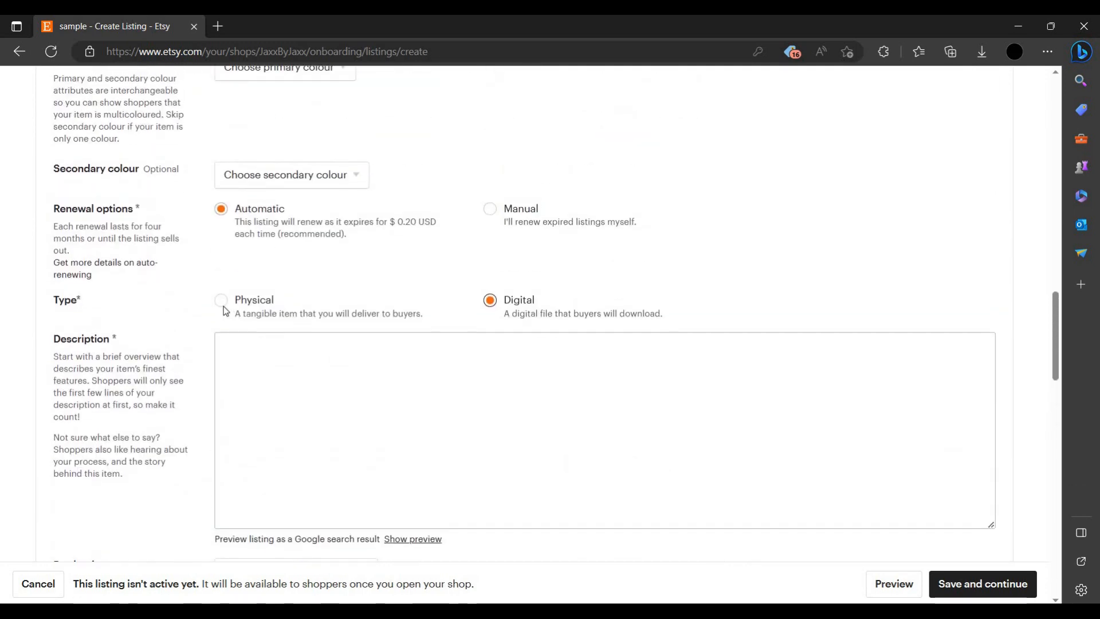
{"action": "left_click", "coordinate": [233, 310]}
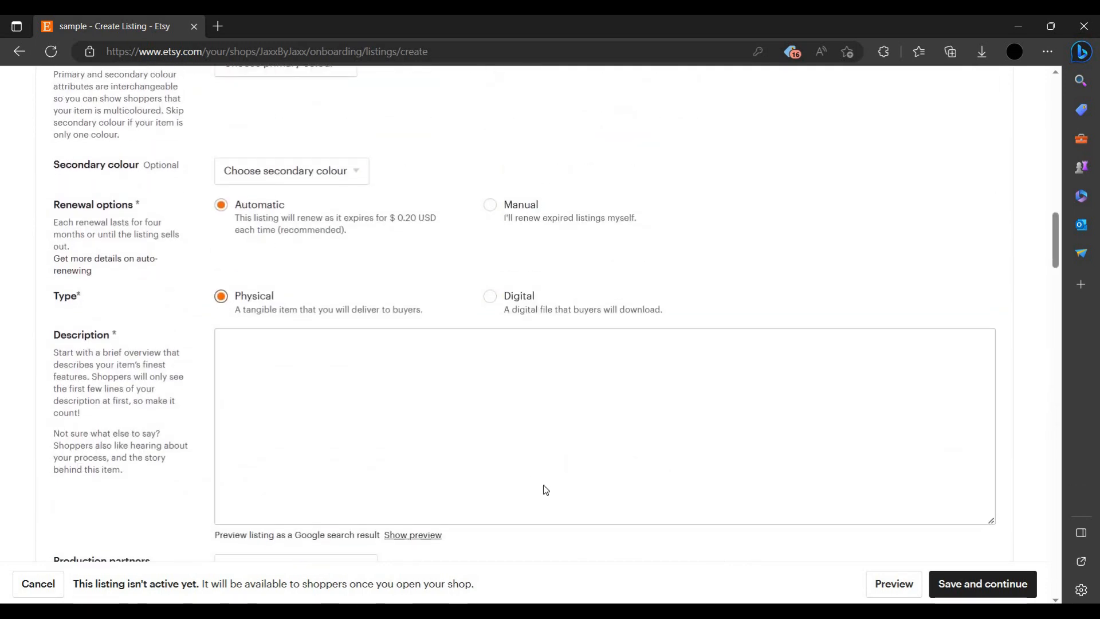
{"action": "scroll", "coordinate": [542, 489], "scroll_direction": "down", "scroll_amount": 18}
{"action": "scroll", "coordinate": [566, 515], "scroll_direction": "down", "scroll_amount": 10}
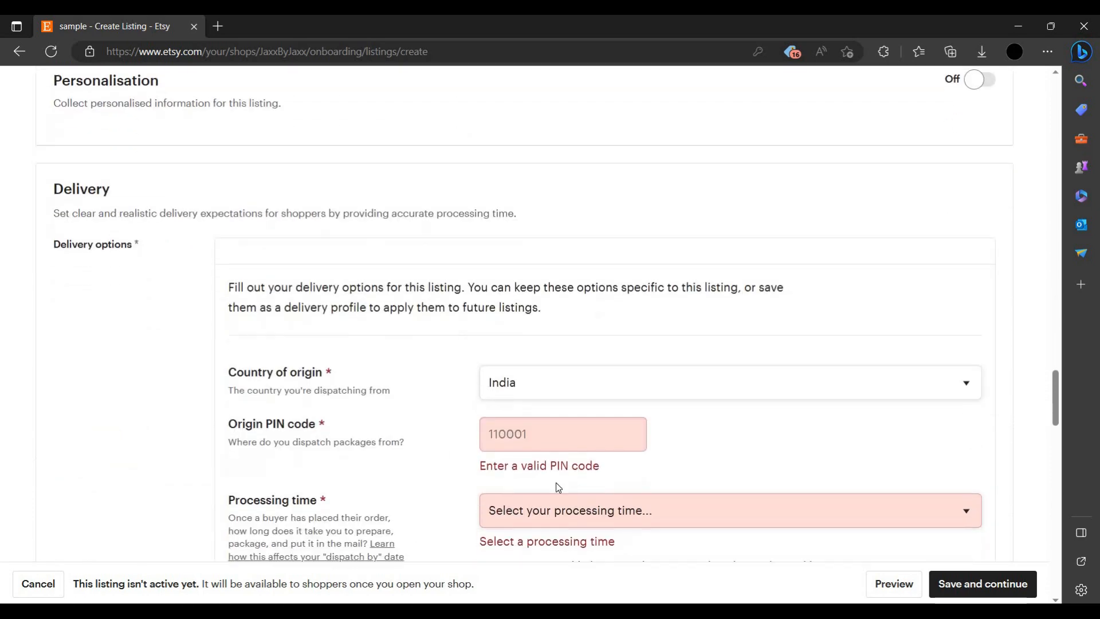
{"action": "scroll", "coordinate": [349, 321], "scroll_direction": "down", "scroll_amount": 3}
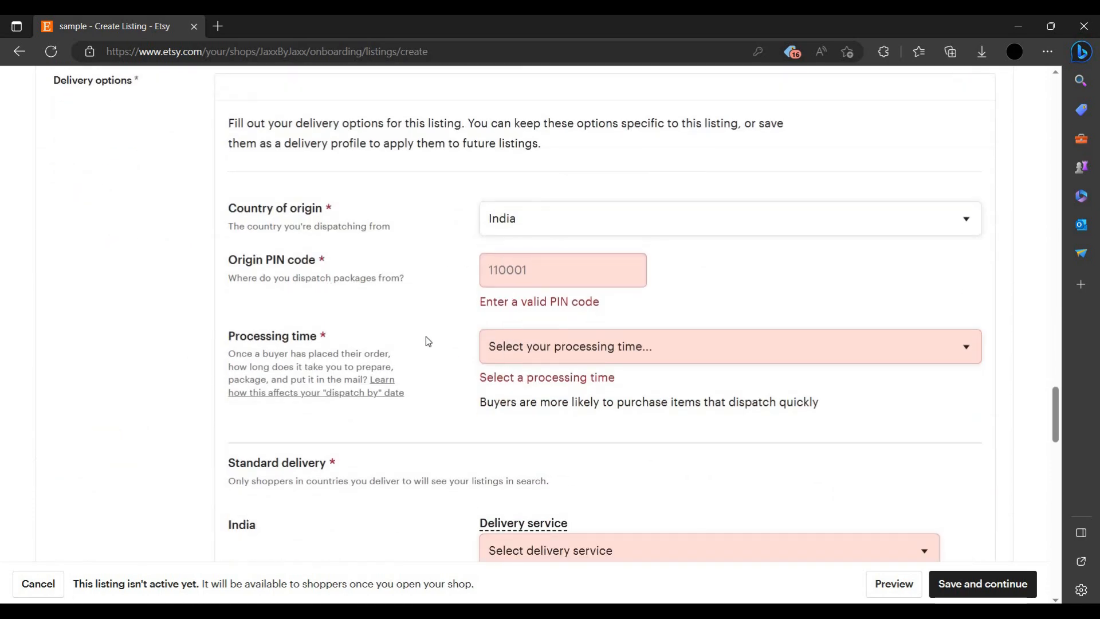
{"action": "scroll", "coordinate": [558, 236], "scroll_direction": "down", "scroll_amount": 4}
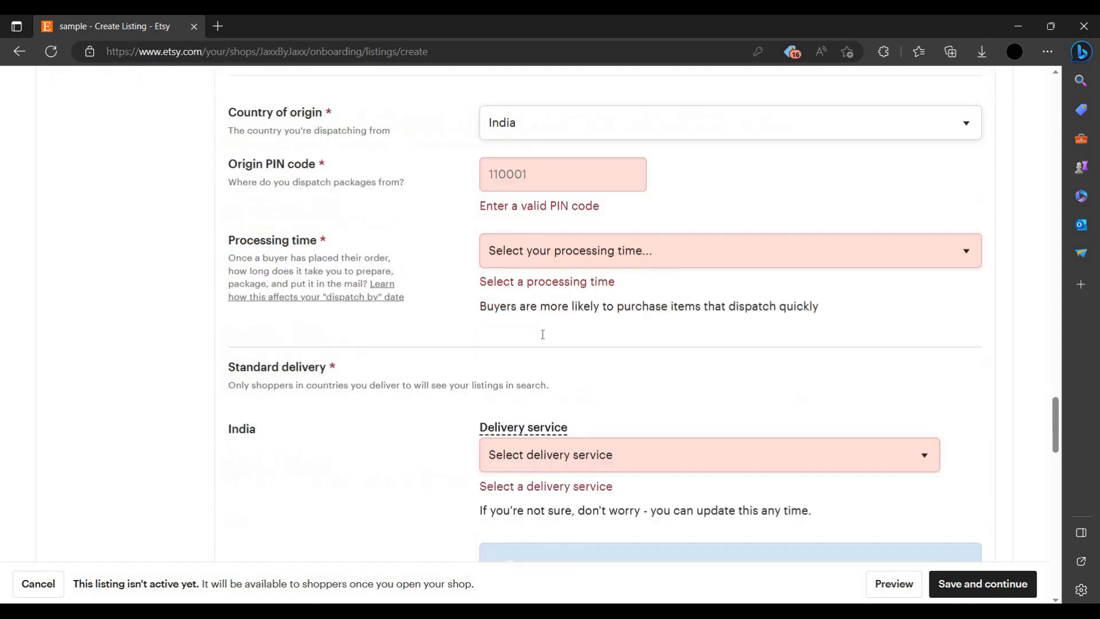
- Choose Delhivery Air (2-7 business days) as the standard delivery service for India
{"action": "left_click", "coordinate": [605, 309]}
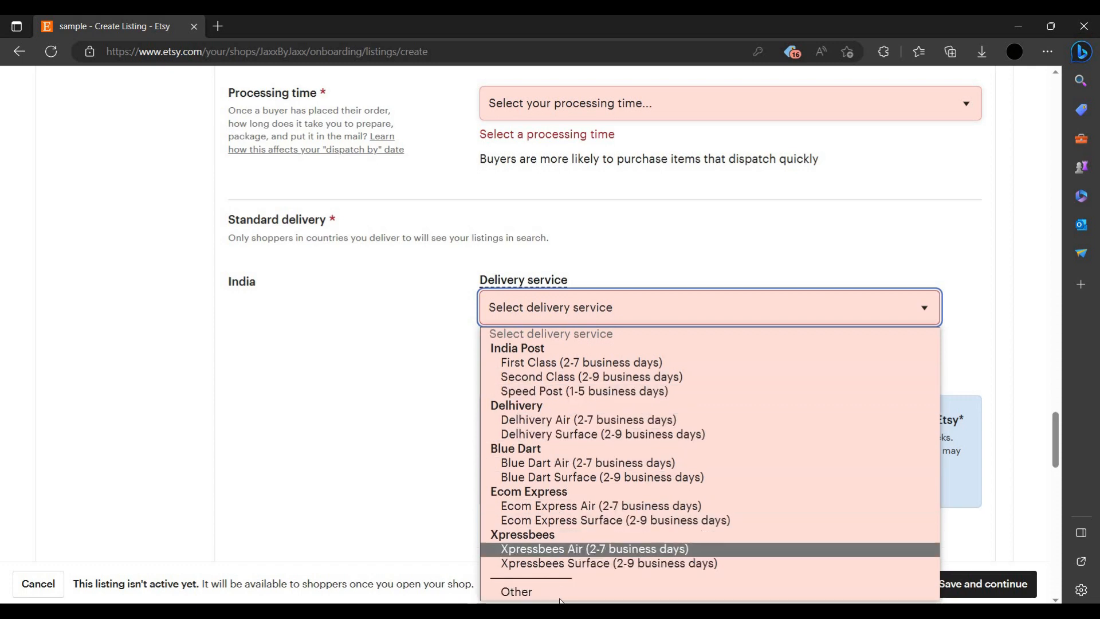
{"action": "left_click", "coordinate": [538, 591]}
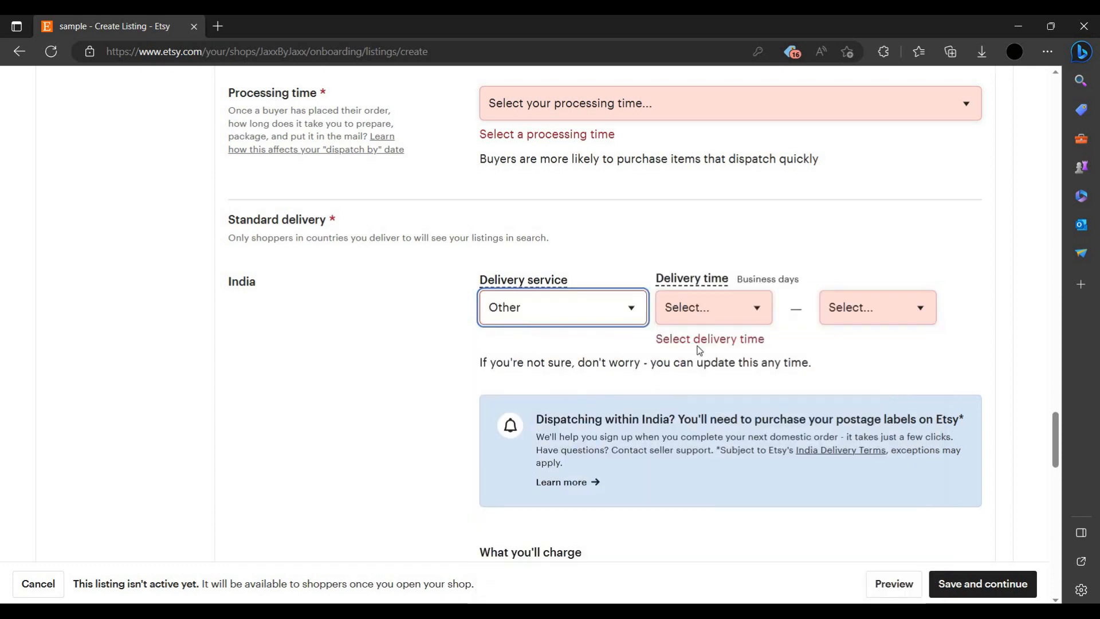
{"action": "left_click", "coordinate": [718, 320]}
{"action": "left_click", "coordinate": [562, 322]}
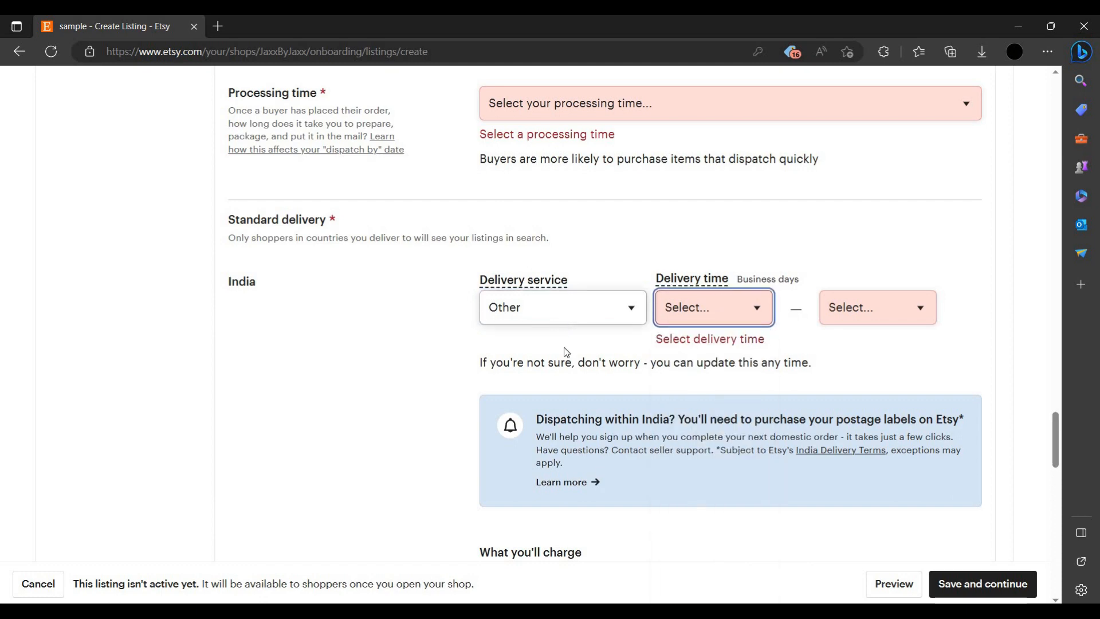
{"action": "left_click", "coordinate": [564, 320]}
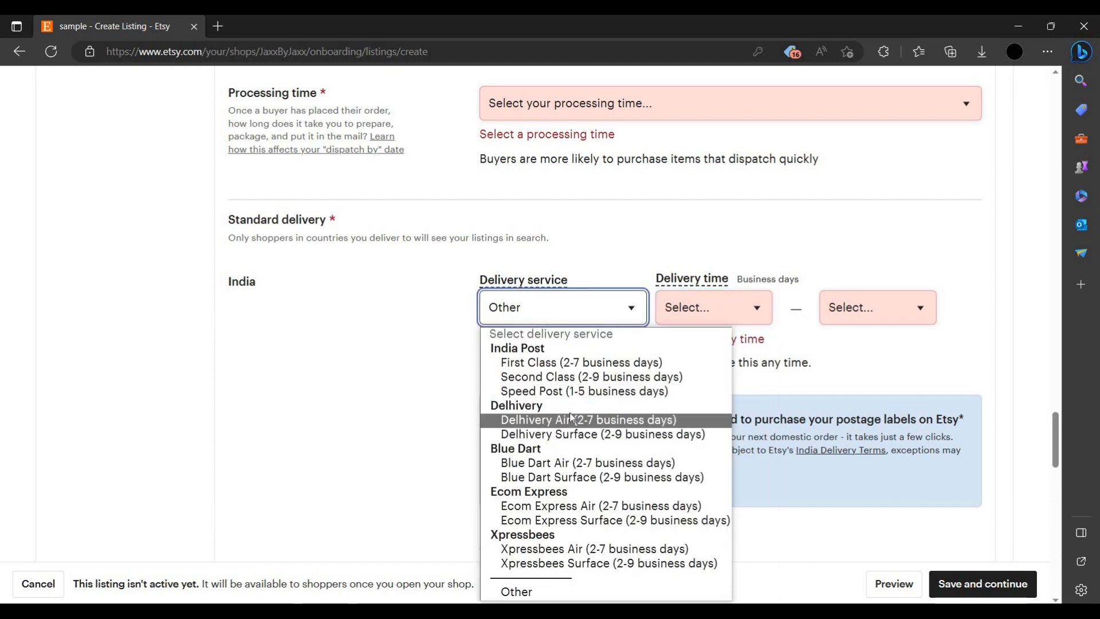
{"action": "left_click", "coordinate": [569, 420]}
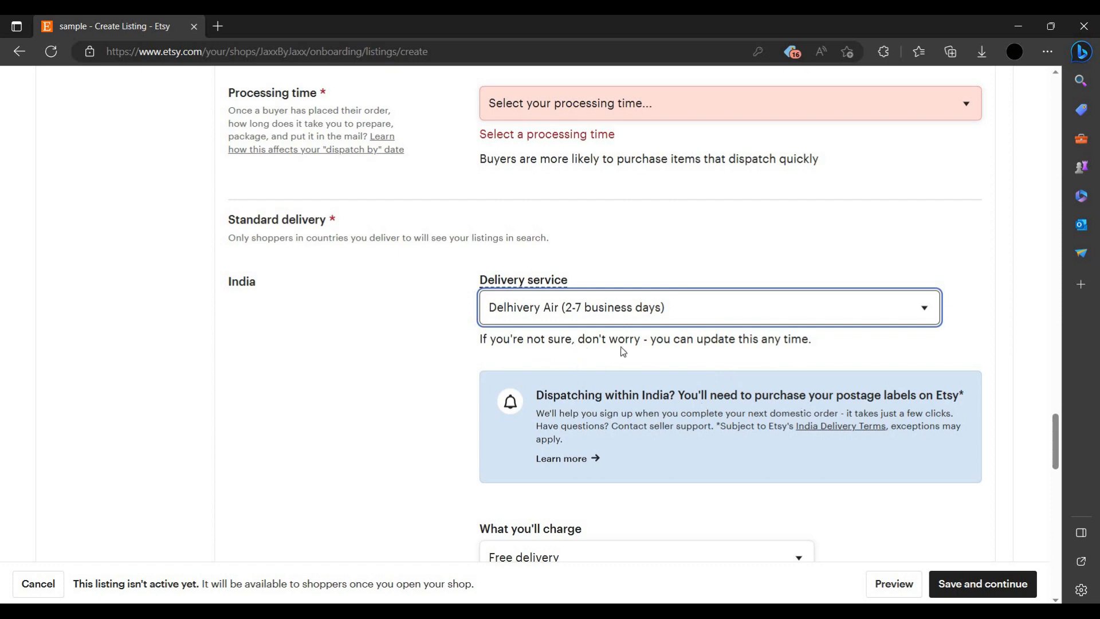
- Set the delivery charge for India to Fixed price
{"action": "scroll", "coordinate": [728, 378], "scroll_direction": "down", "scroll_amount": 5}
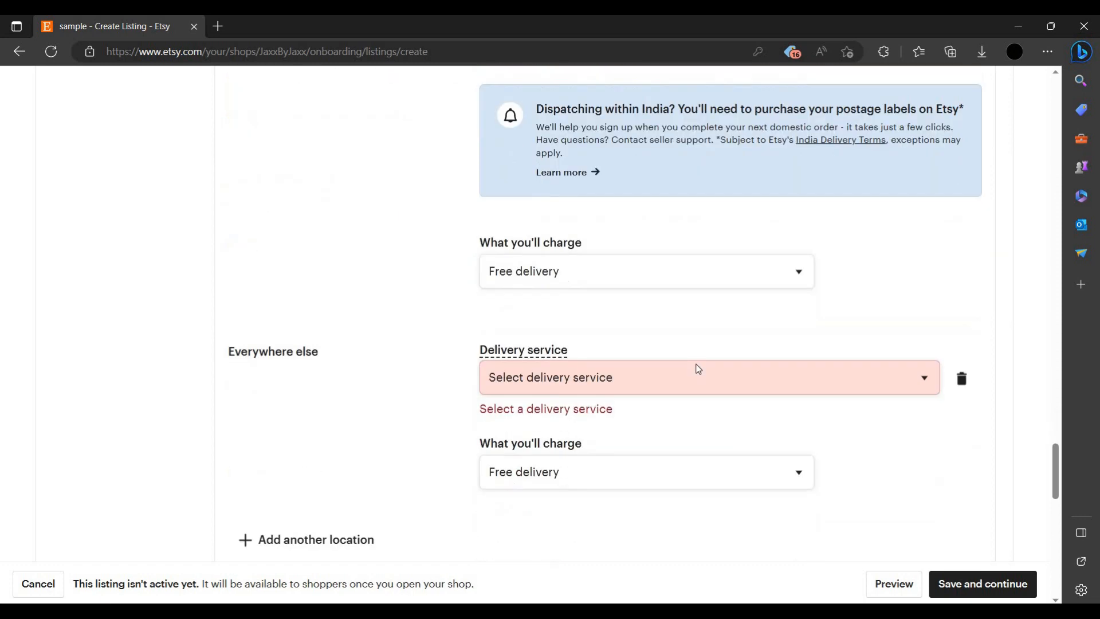
{"action": "left_click", "coordinate": [557, 243]}
{"action": "left_click", "coordinate": [550, 257]}
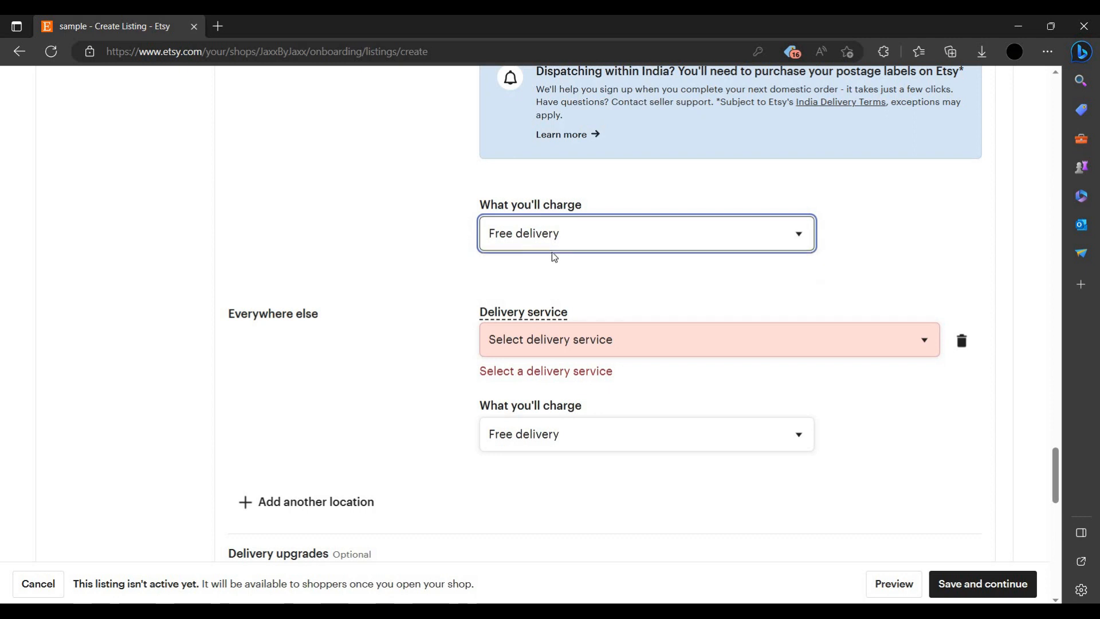
{"action": "left_click", "coordinate": [546, 247]}
{"action": "left_click", "coordinate": [535, 275]}
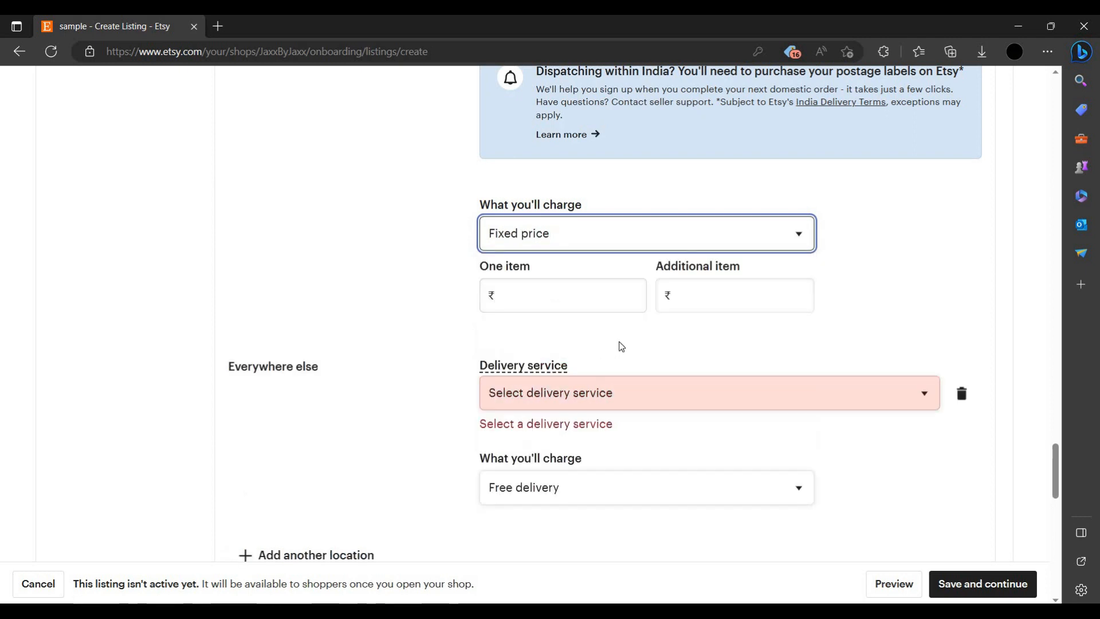
- Choose DHL Express Worldwide (3-5 business days) as the delivery service for Everywhere else
{"action": "scroll", "coordinate": [611, 233], "scroll_direction": "down", "scroll_amount": 3}
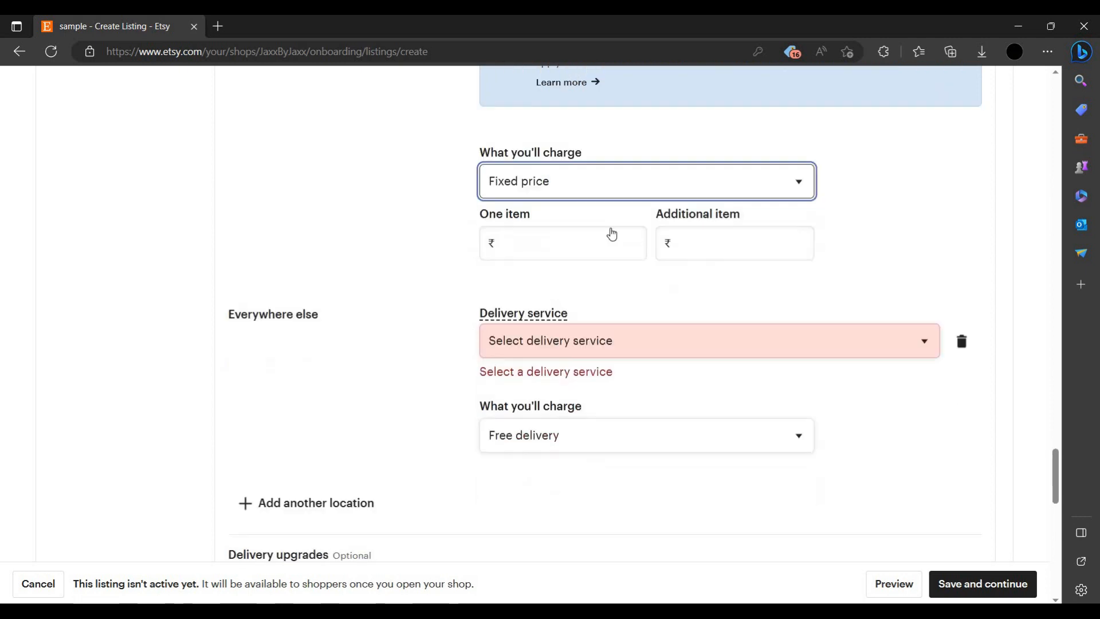
{"action": "left_click", "coordinate": [611, 232]}
{"action": "left_click", "coordinate": [611, 232]}
{"action": "left_click", "coordinate": [611, 232]}
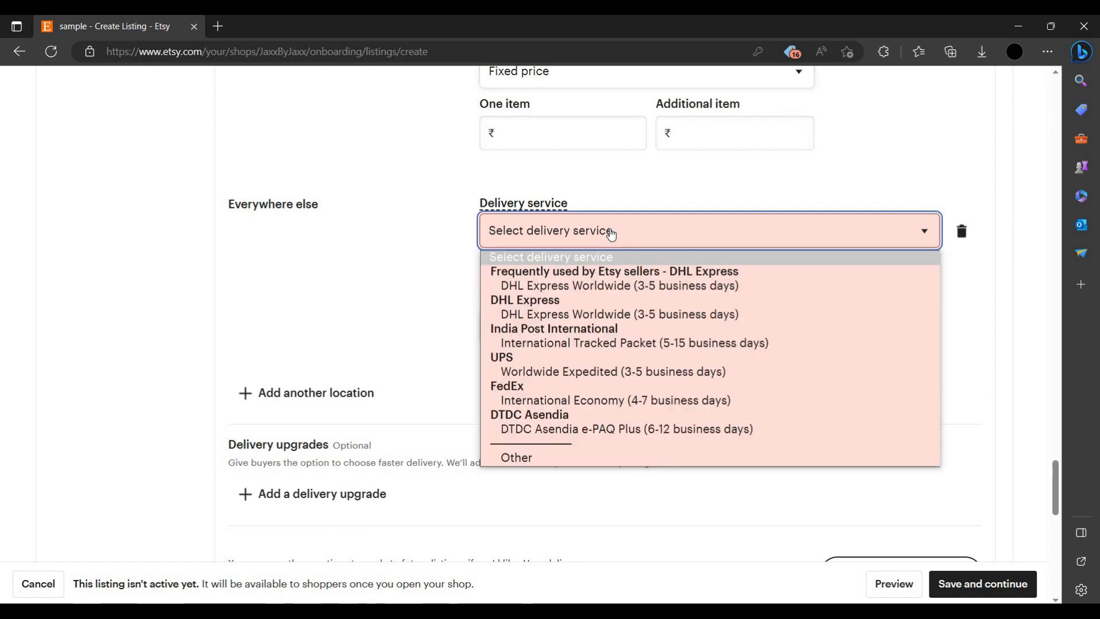
{"action": "left_click", "coordinate": [623, 294]}
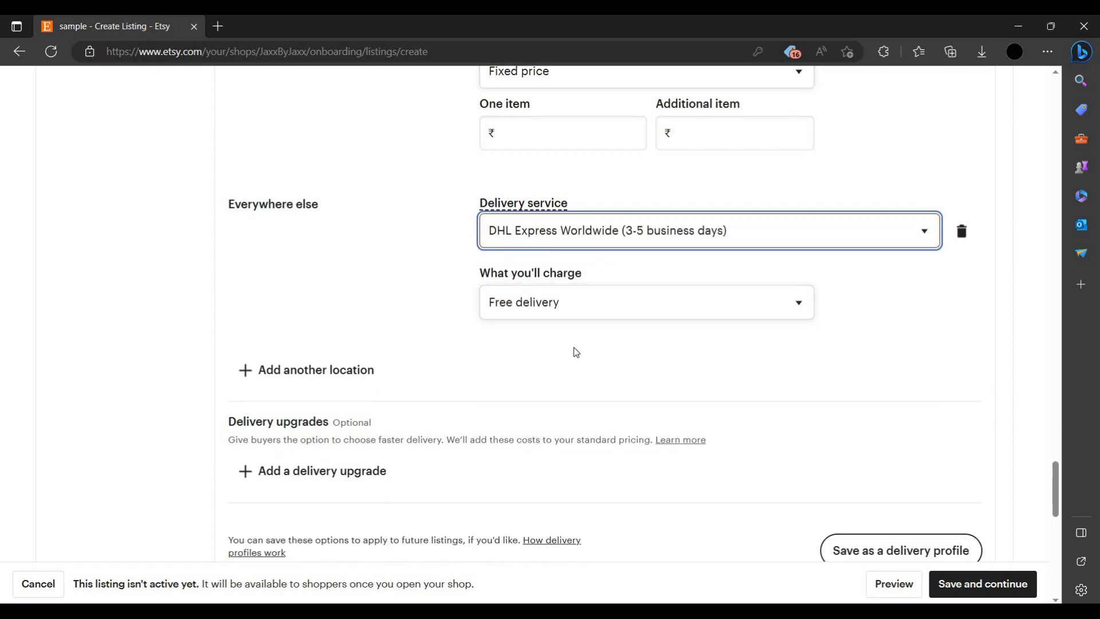
- Change the listing type back to Digital in the listing details
{"action": "scroll", "coordinate": [575, 352], "scroll_direction": "up", "scroll_amount": 10}
{"action": "scroll", "coordinate": [576, 353], "scroll_direction": "up", "scroll_amount": 20}
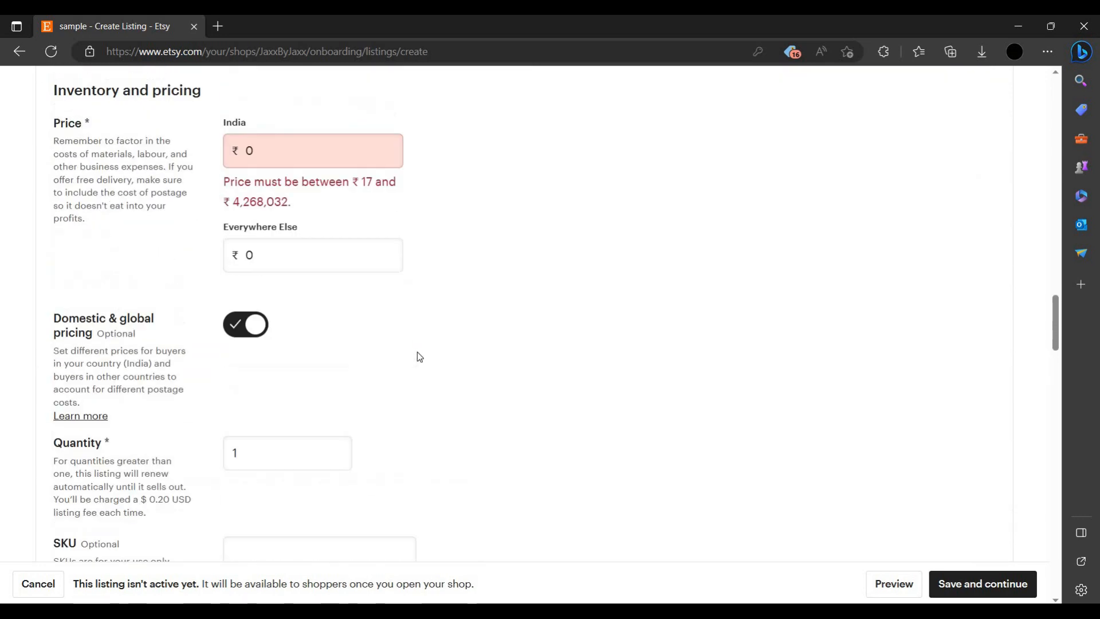
{"action": "scroll", "coordinate": [418, 353], "scroll_direction": "up", "scroll_amount": 6}
{"action": "scroll", "coordinate": [469, 351], "scroll_direction": "down", "scroll_amount": 5}
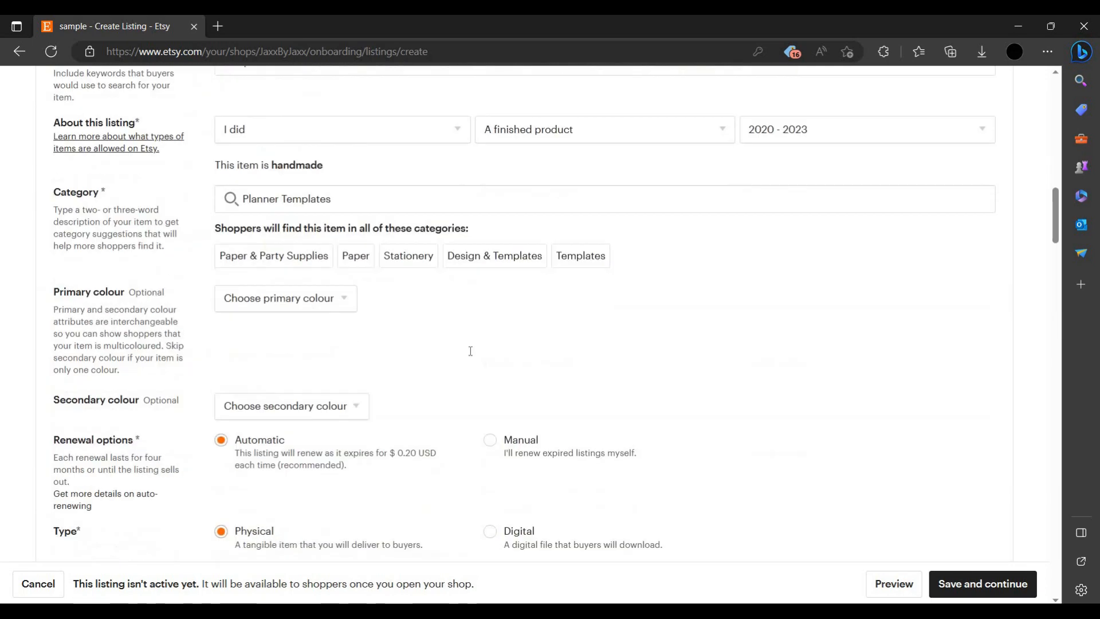
{"action": "left_click", "coordinate": [496, 307]}
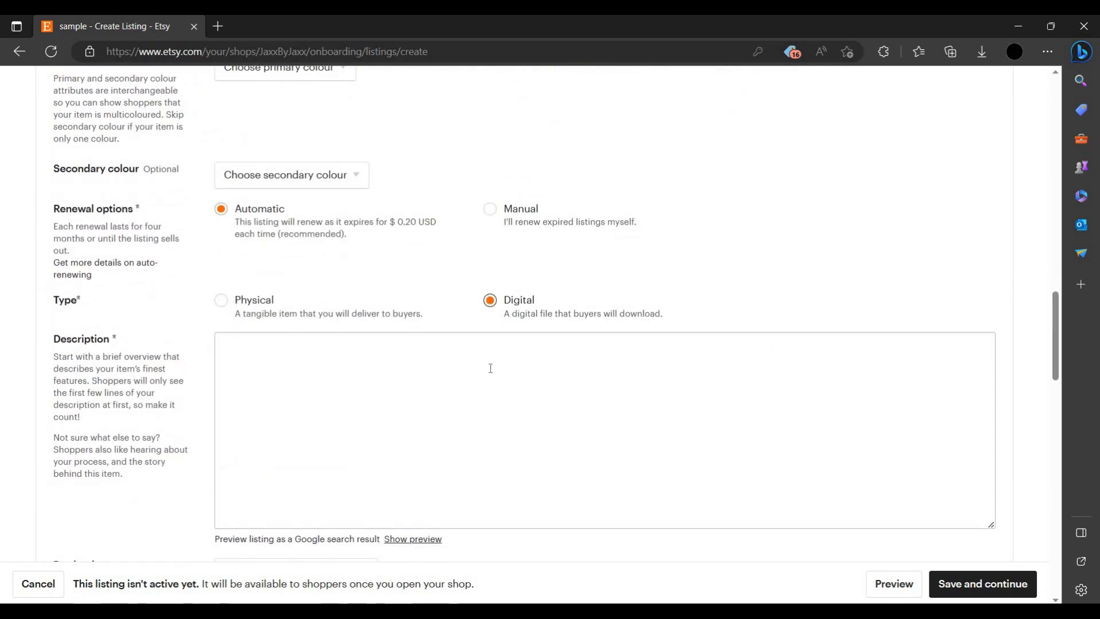
- Enter "hello there" as the listing's description
{"action": "scroll", "coordinate": [498, 315], "scroll_direction": "up", "scroll_amount": 6}
{"action": "scroll", "coordinate": [488, 296], "scroll_direction": "down", "scroll_amount": 5}
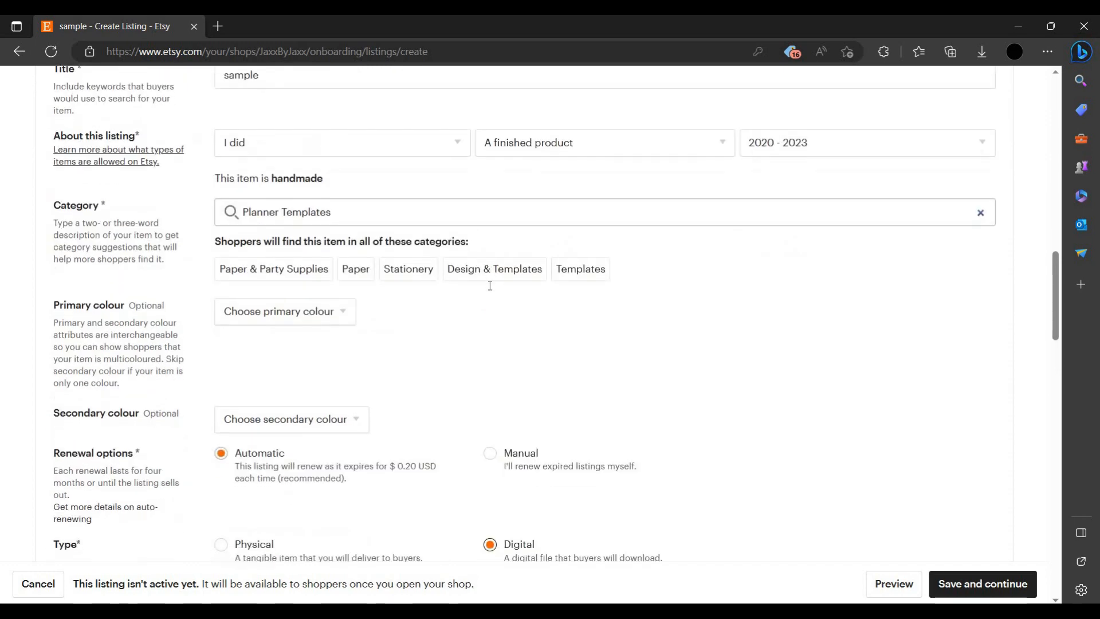
{"action": "scroll", "coordinate": [488, 296], "scroll_direction": "down", "scroll_amount": 1}
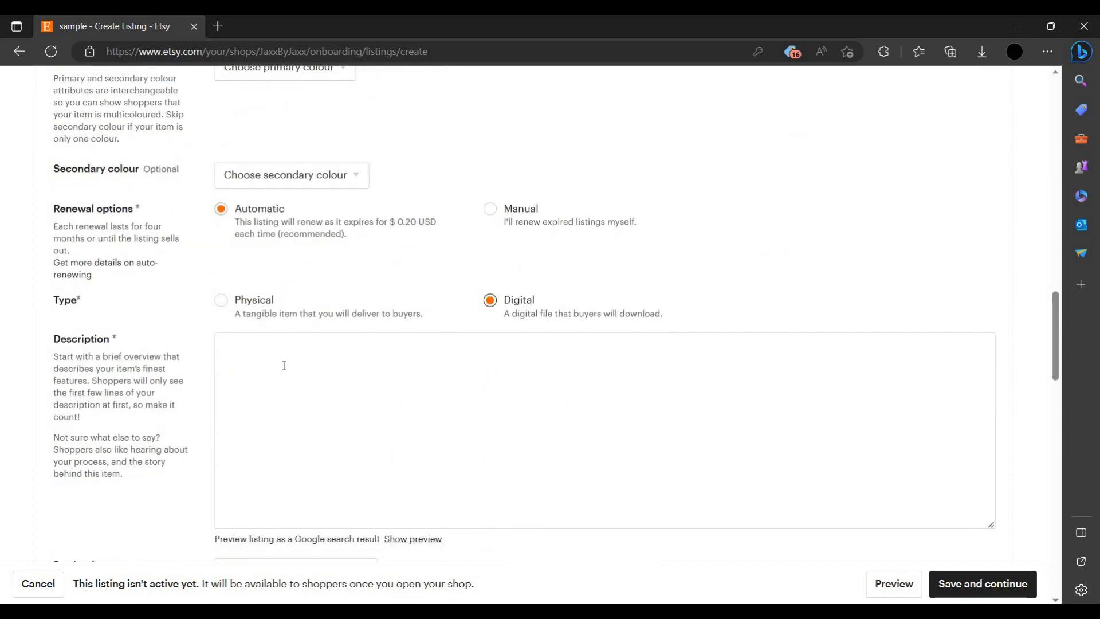
{"action": "left_click", "coordinate": [234, 366]}
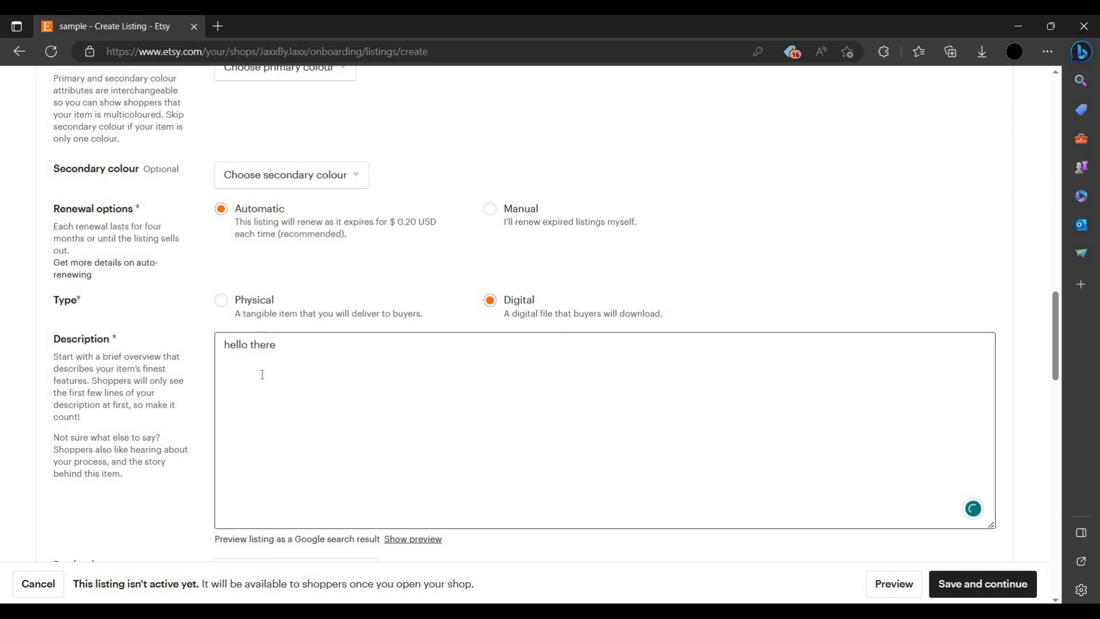
- Add the tags "digital", "digital planner" and "purple" to the listing
{"action": "scroll", "coordinate": [773, 292], "scroll_direction": "down", "scroll_amount": 8}
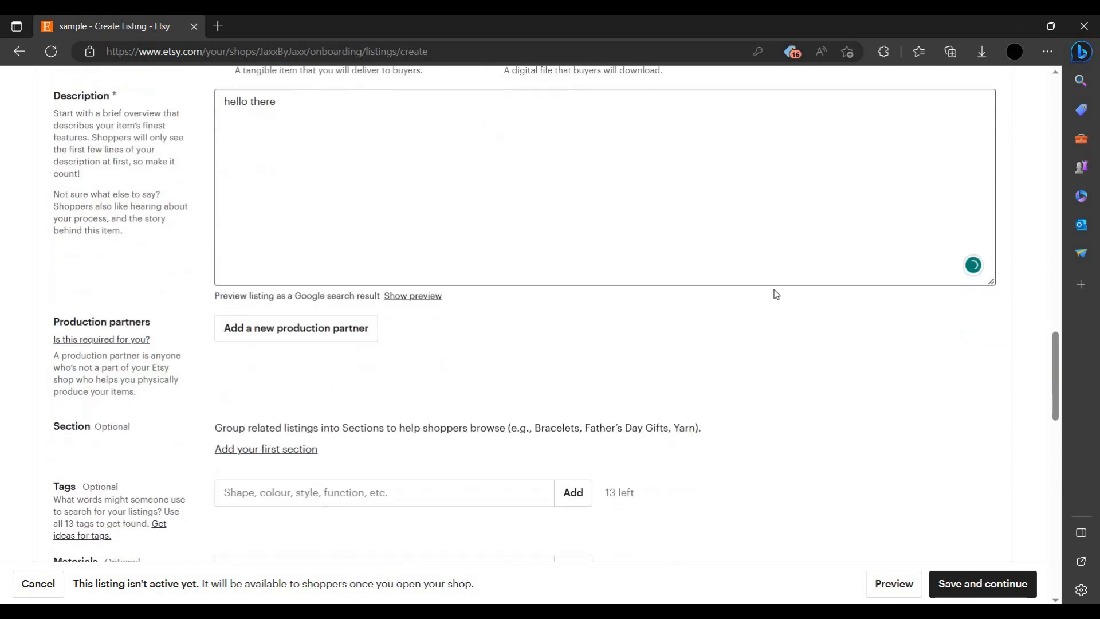
{"action": "left_click", "coordinate": [307, 250]}
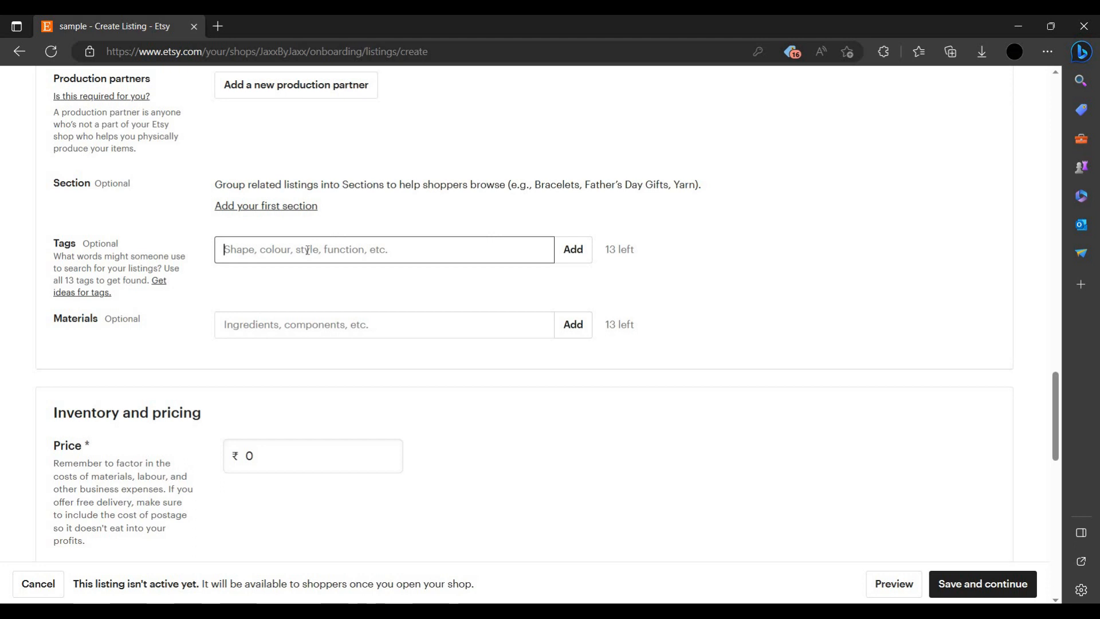
{"action": "type", "text": "digi"}
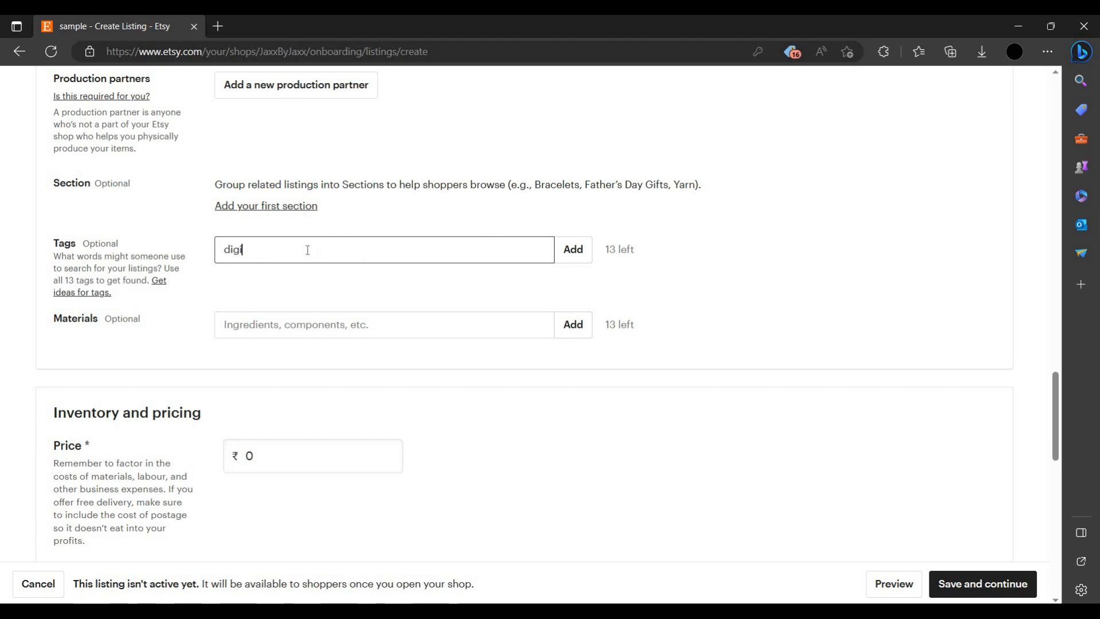
{"action": "type", "text": "tal"}
{"action": "key", "text": "Return"}
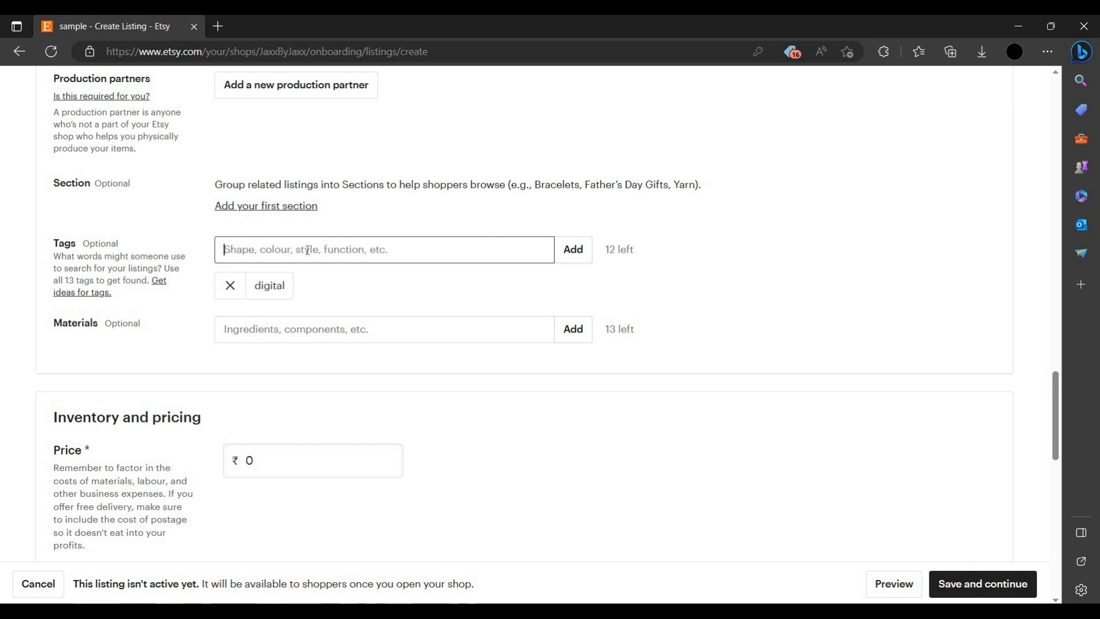
{"action": "type", "text": "di"}
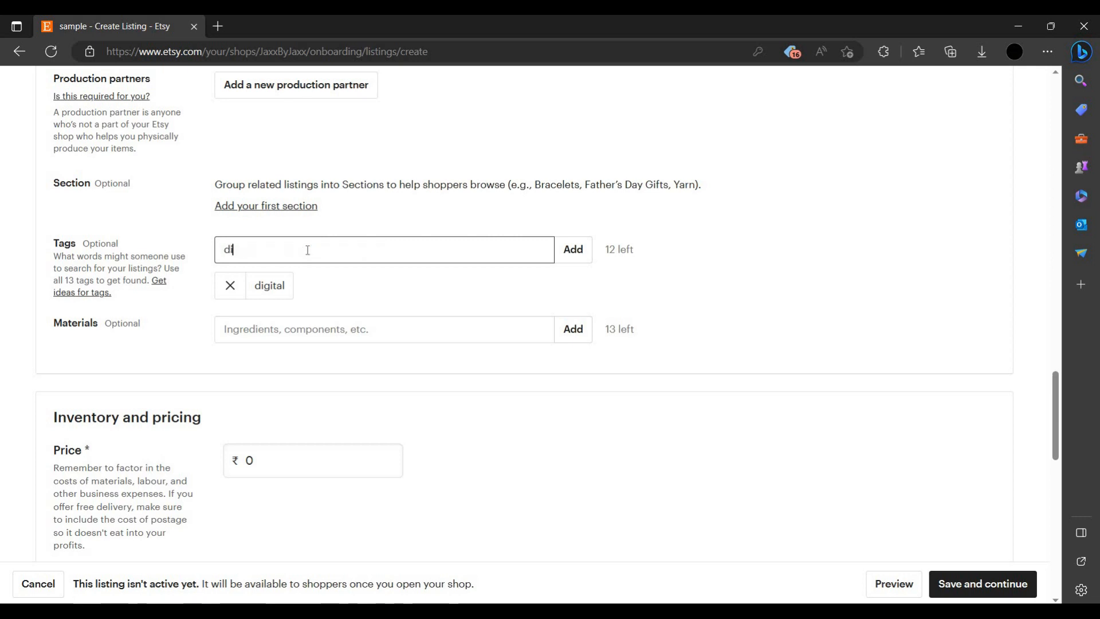
{"action": "type", "text": "gital planner"}
{"action": "key", "text": "Return"}
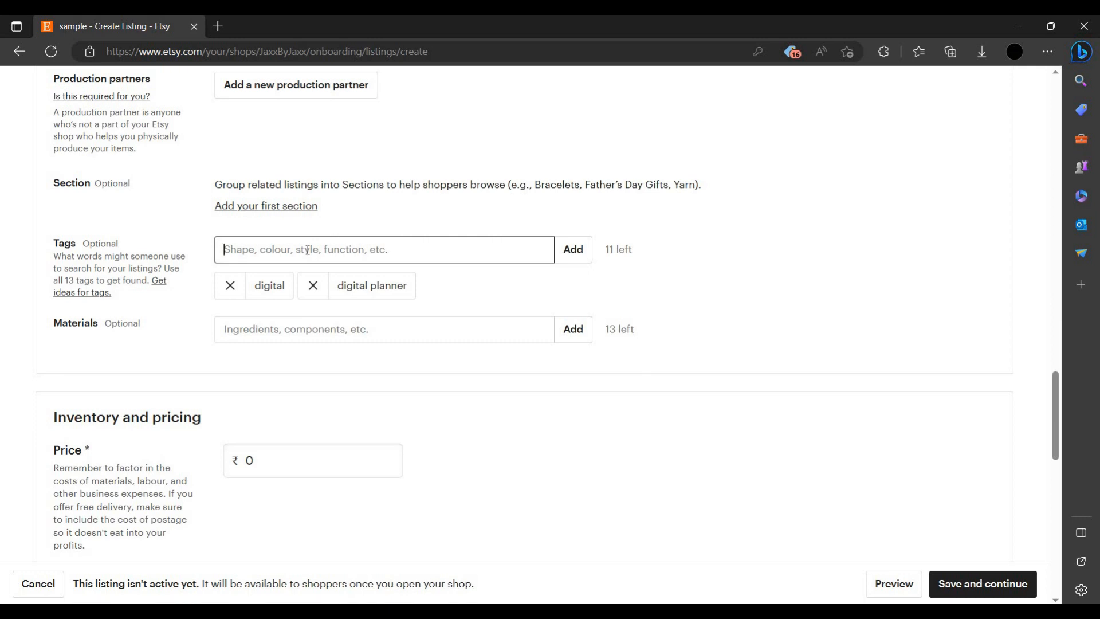
{"action": "type", "text": "p"}
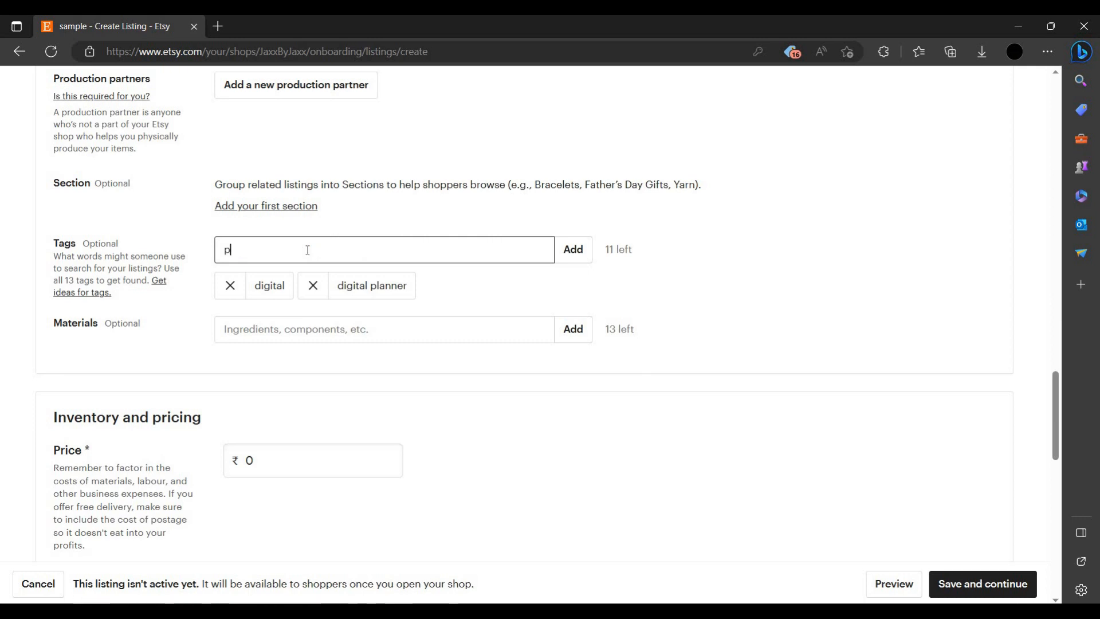
{"action": "type", "text": "urple"}
{"action": "key", "text": "Return"}
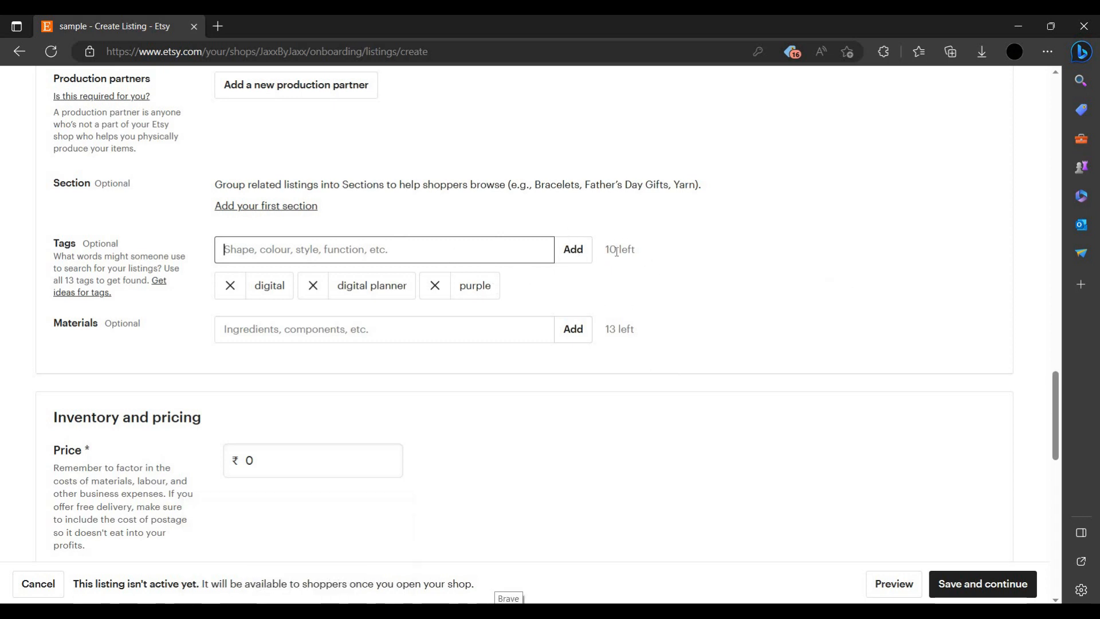
- Add "digital" as the listing's material
{"action": "left_click", "coordinate": [343, 324]}
{"action": "type", "text": "d"}
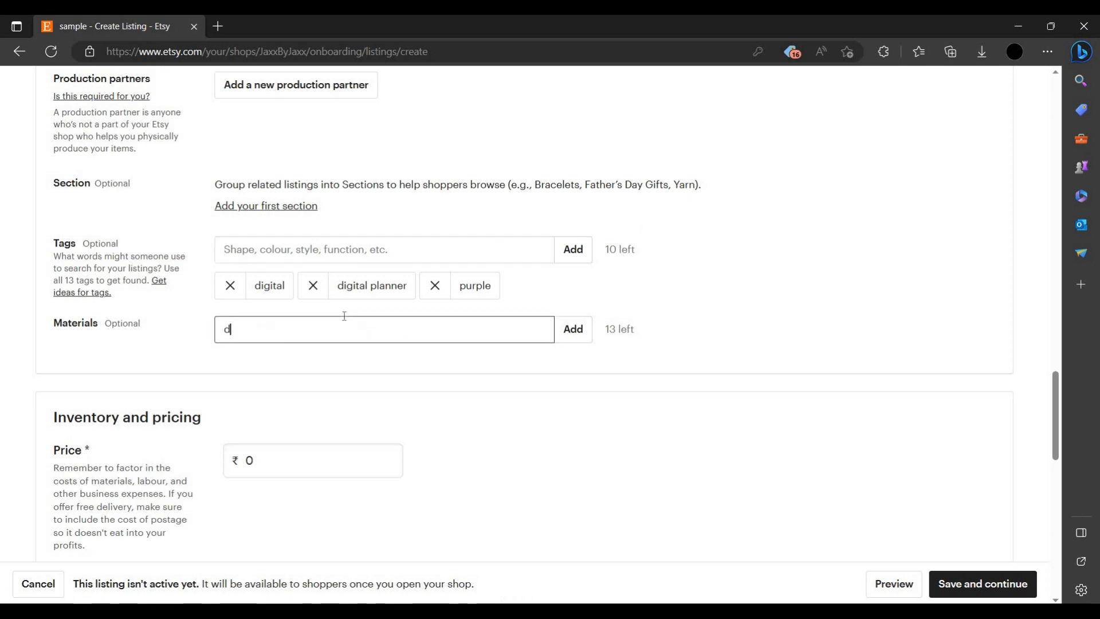
{"action": "type", "text": "igital"}
{"action": "key", "text": "Return"}
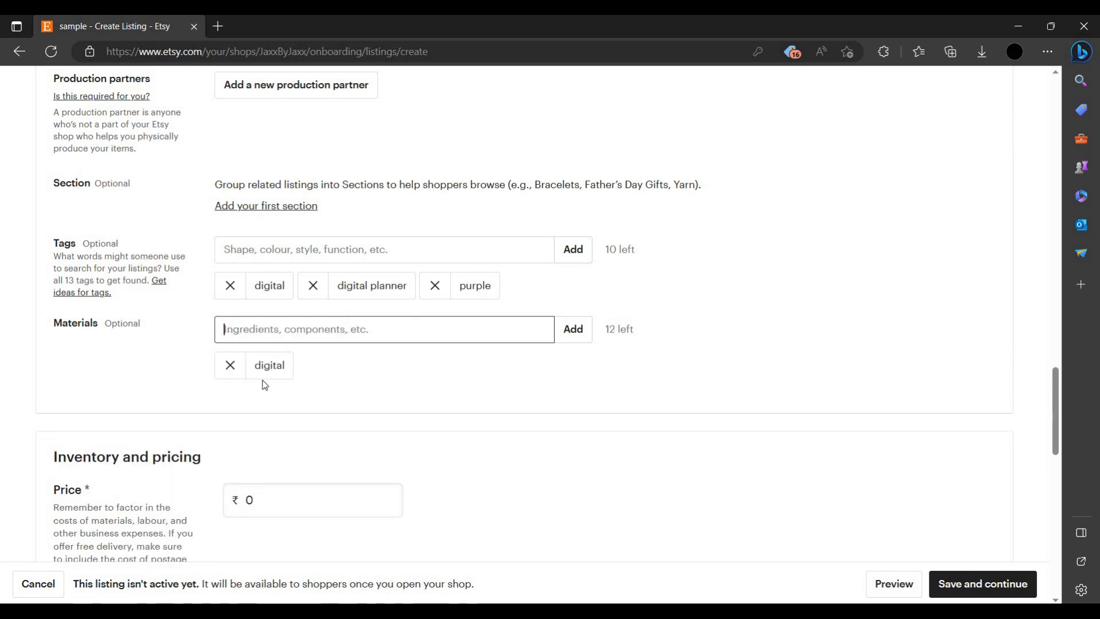
- Set the listing's price to ₹499 under Inventory and pricing
{"action": "scroll", "coordinate": [322, 367], "scroll_direction": "down", "scroll_amount": 3}
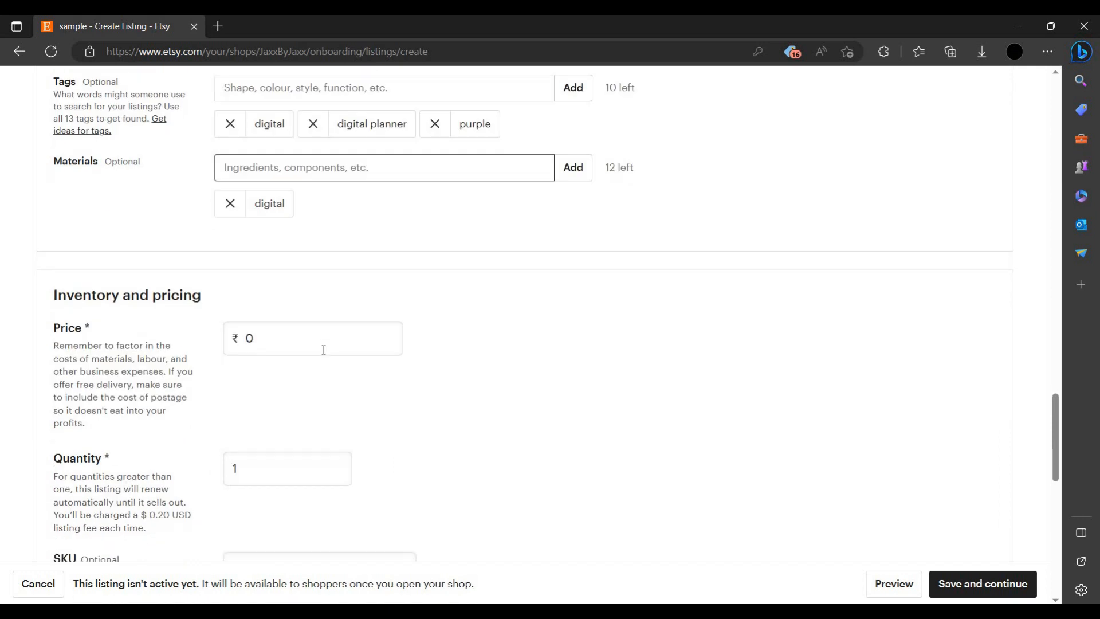
{"action": "left_click", "coordinate": [287, 349]}
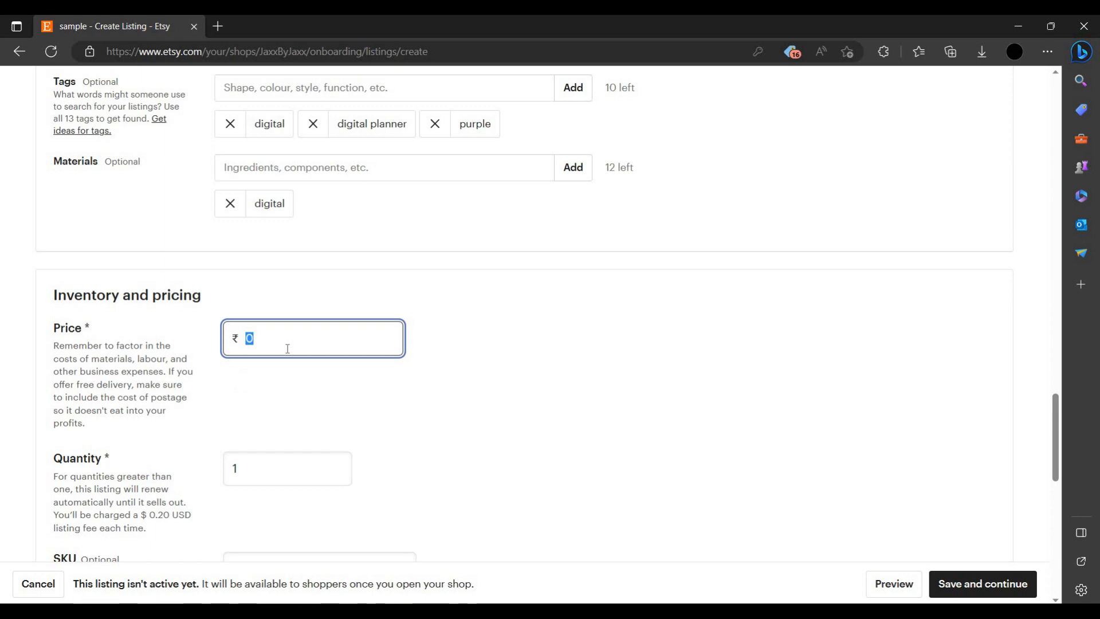
{"action": "type", "text": "499"}
{"action": "scroll", "coordinate": [276, 378], "scroll_direction": "down", "scroll_amount": 3}
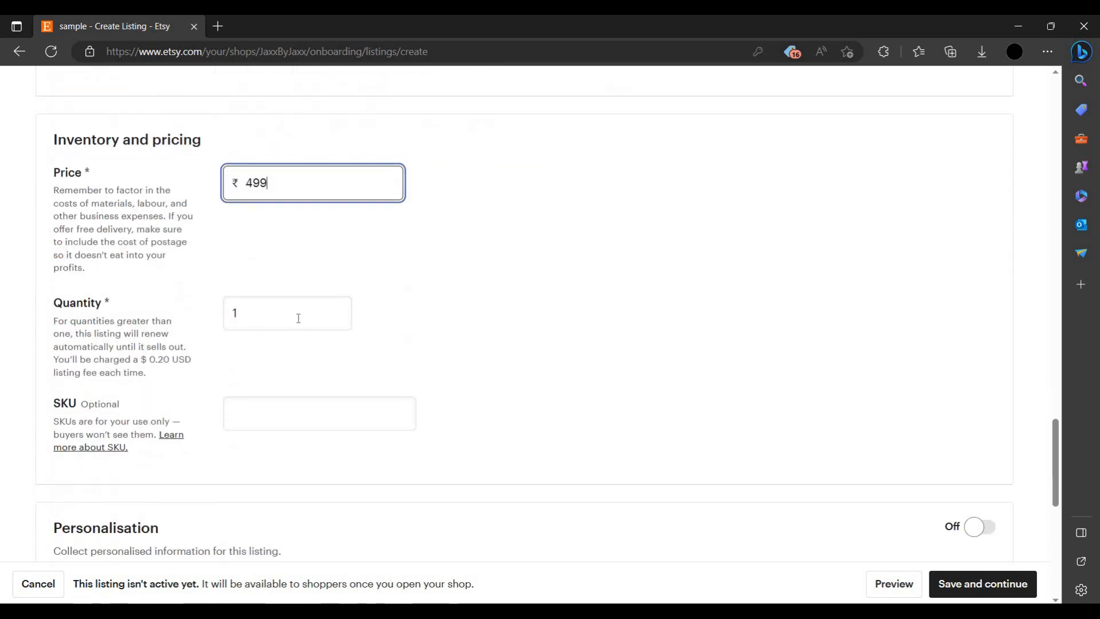
- Read the notes on quantity, the listing fee and the optional SKU in the Inventory and pricing section
{"action": "key", "text": "Tab"}
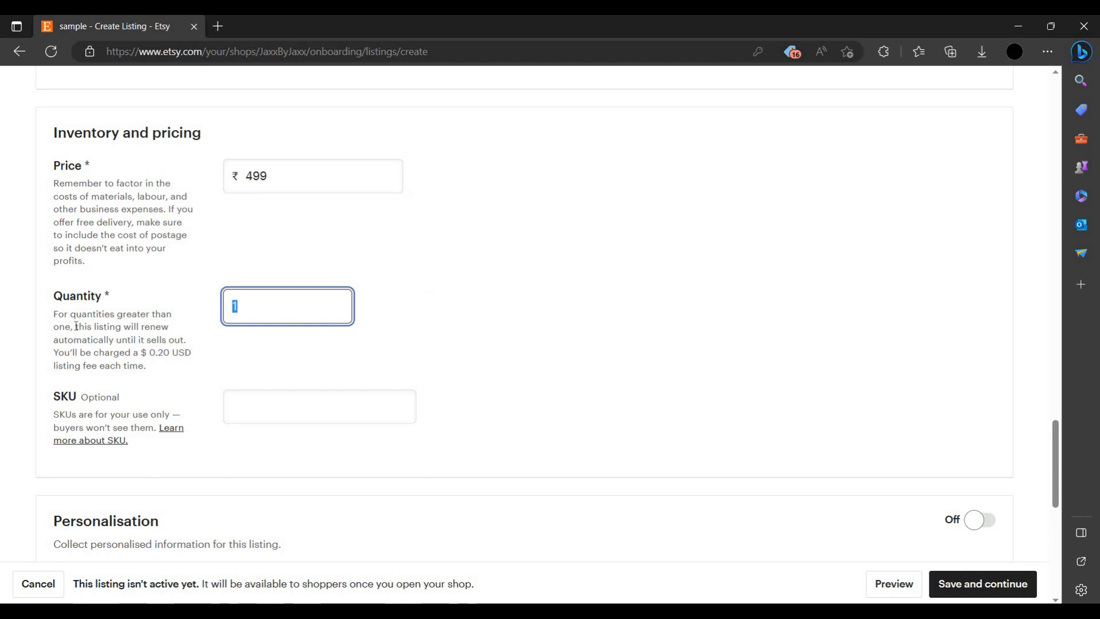
{"action": "left_click_drag", "start_coordinate": [53, 352], "coordinate": [159, 368]}
{"action": "left_click", "coordinate": [173, 364]}
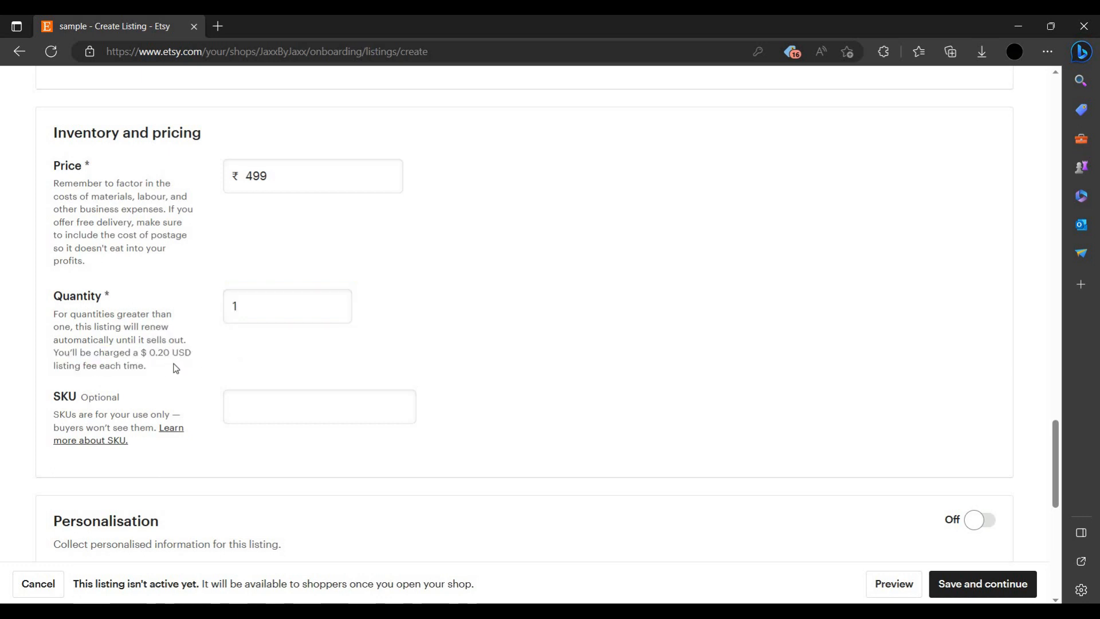
{"action": "left_click", "coordinate": [315, 304]}
{"action": "scroll", "coordinate": [307, 359], "scroll_direction": "down", "scroll_amount": 1}
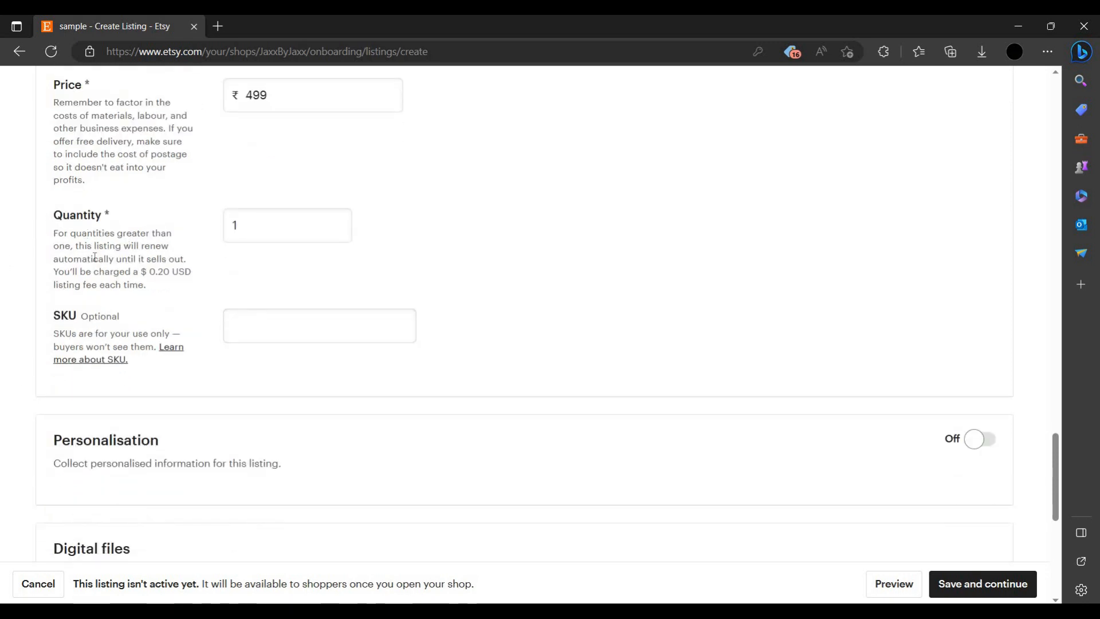
{"action": "left_click_drag", "start_coordinate": [95, 258], "coordinate": [52, 212]}
{"action": "left_click", "coordinate": [50, 294]}
{"action": "scroll", "coordinate": [14, 388], "scroll_direction": "down", "scroll_amount": 1}
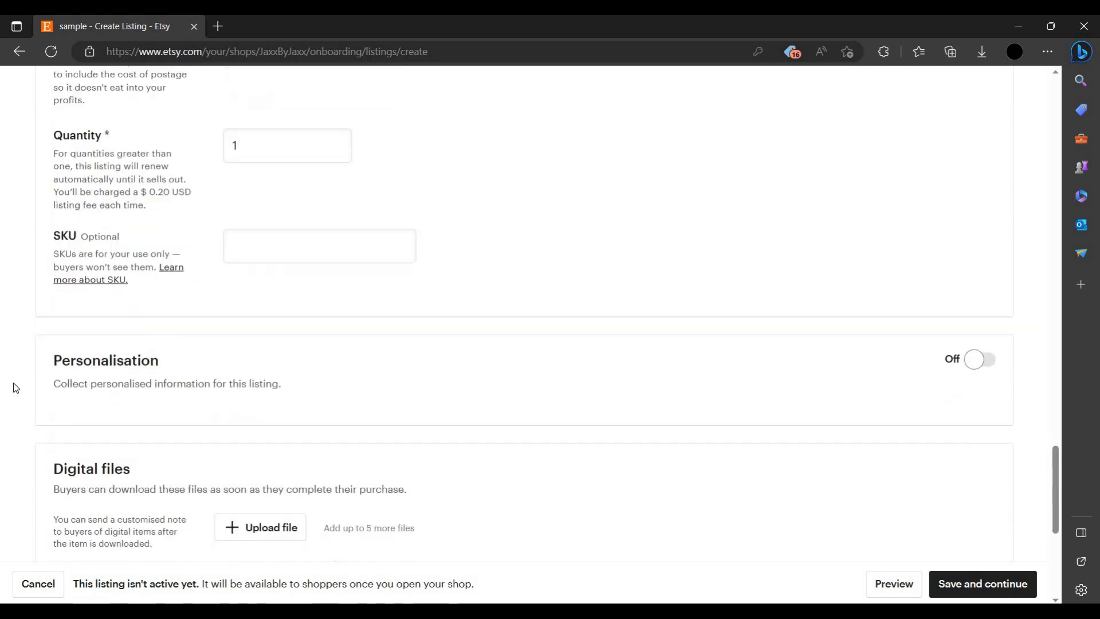
{"action": "scroll", "coordinate": [14, 384], "scroll_direction": "down", "scroll_amount": 1}
{"action": "right_click", "coordinate": [13, 315]}
{"action": "left_click", "coordinate": [376, 294]}
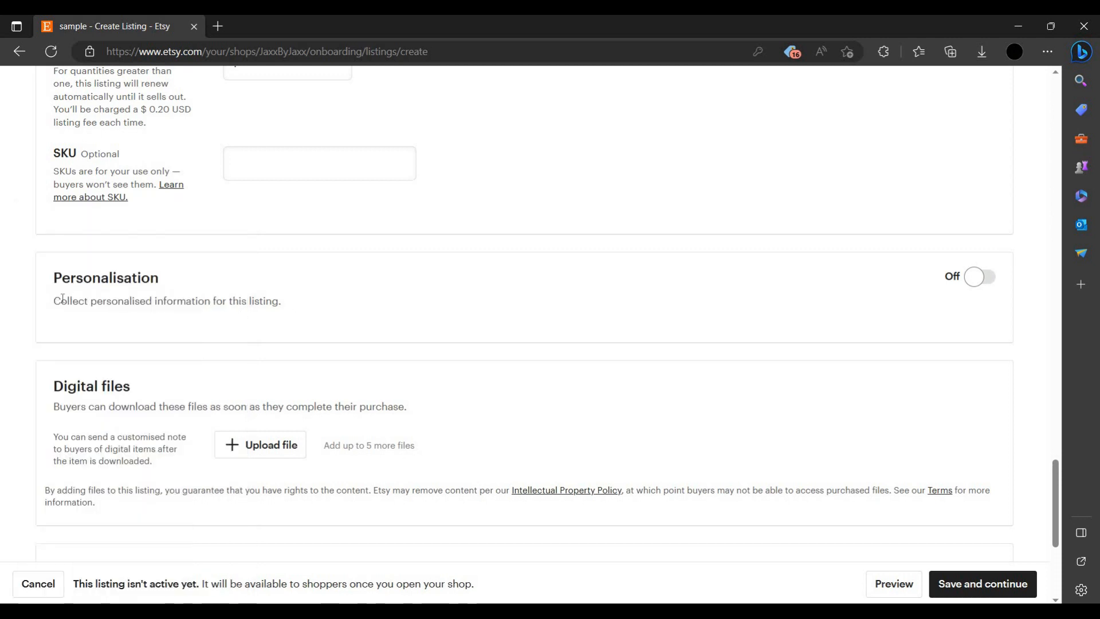
- Turn on personalisation for the listing to see its buyer instruction options, and switch it back off
{"action": "left_click", "coordinate": [976, 275]}
{"action": "scroll", "coordinate": [644, 321], "scroll_direction": "down", "scroll_amount": 1}
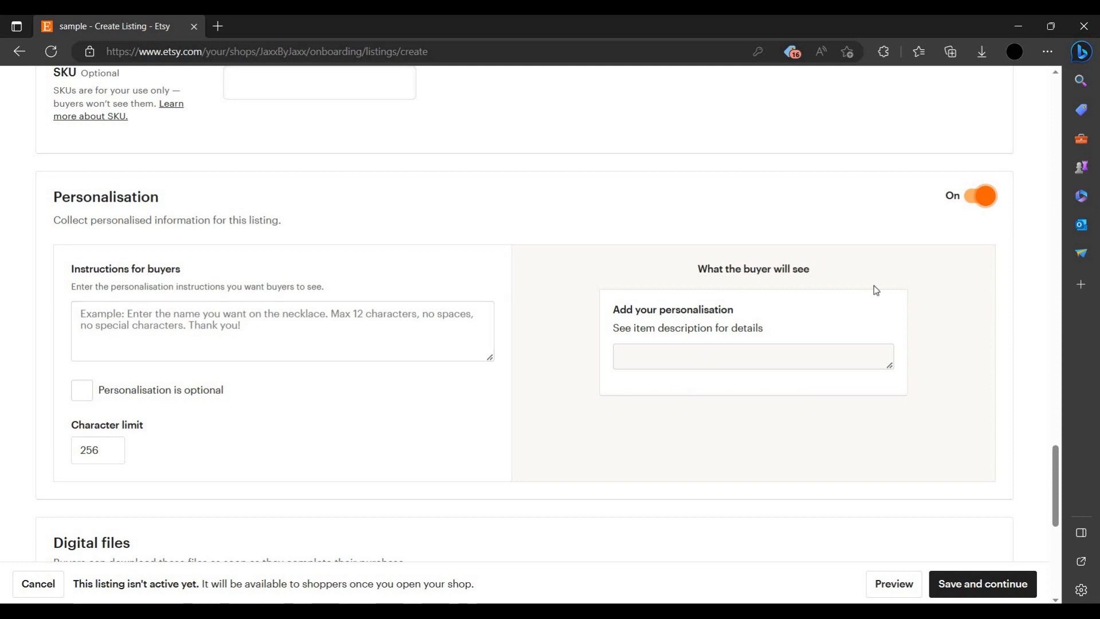
{"action": "left_click", "coordinate": [965, 200]}
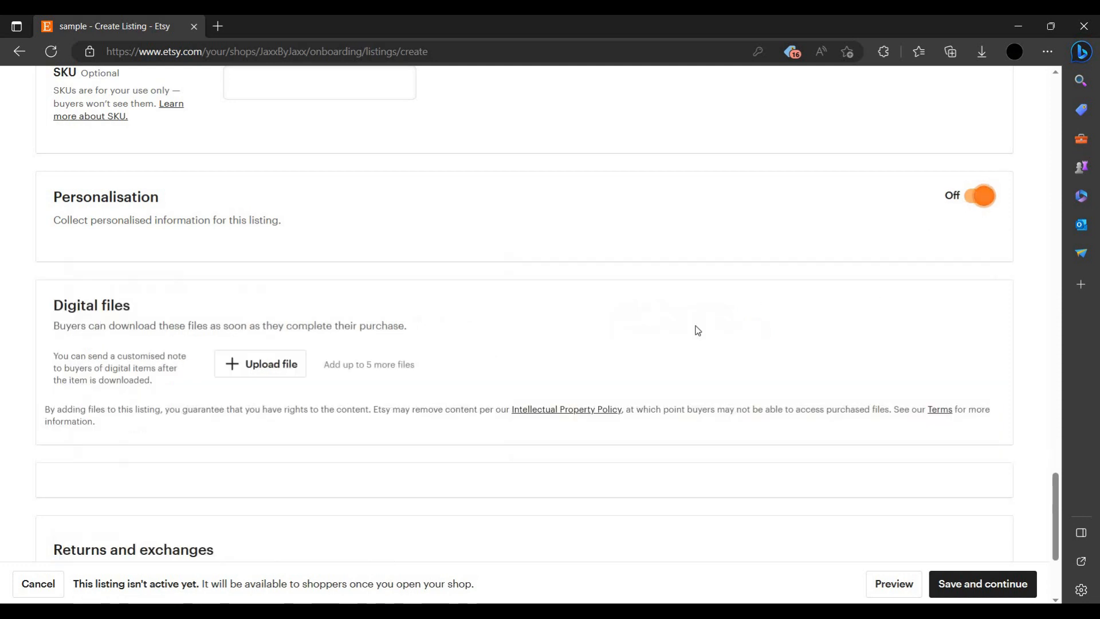
- Upload the Peach Abstract Watercolor Planner Cover zip file from Downloads as the listing's digital file
{"action": "scroll", "coordinate": [653, 282], "scroll_direction": "down", "scroll_amount": 1}
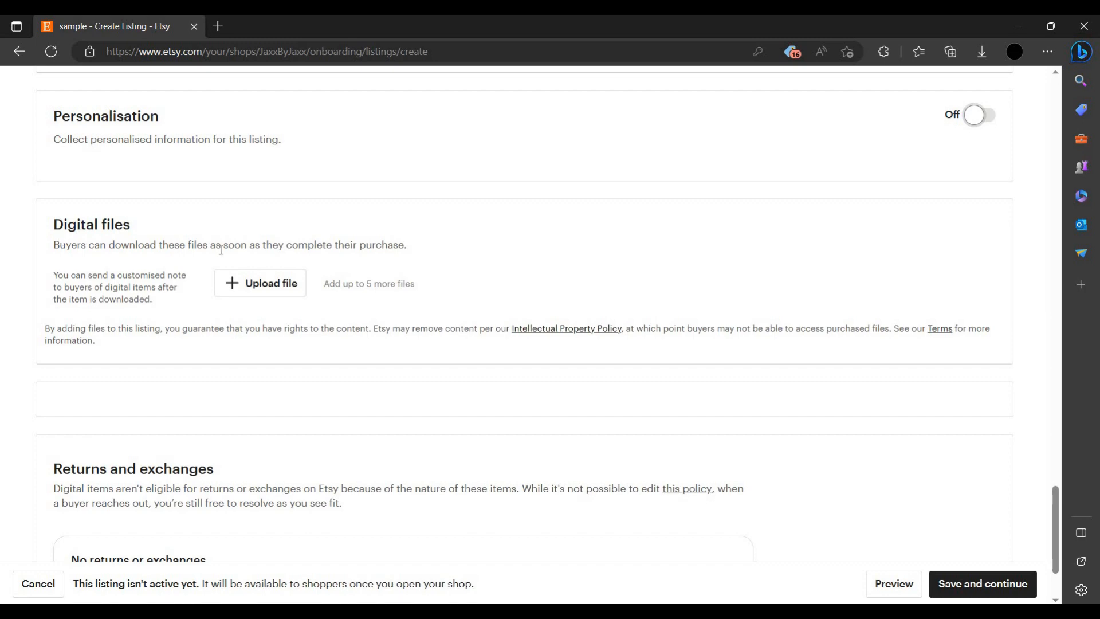
{"action": "left_click", "coordinate": [232, 281]}
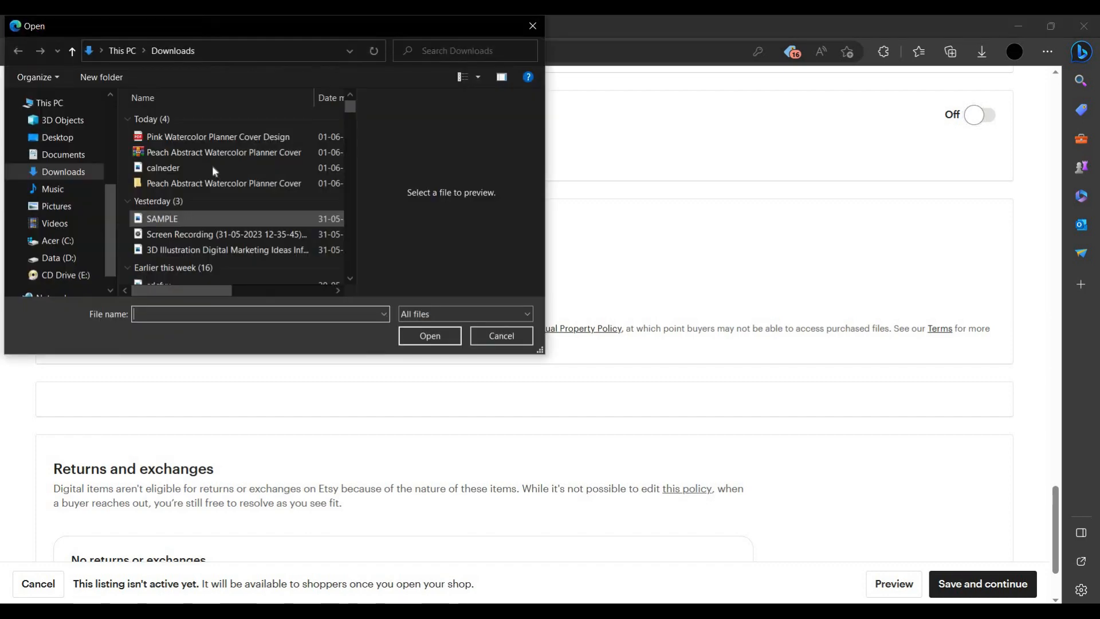
{"action": "left_click", "coordinate": [188, 152]}
{"action": "left_click", "coordinate": [425, 336]}
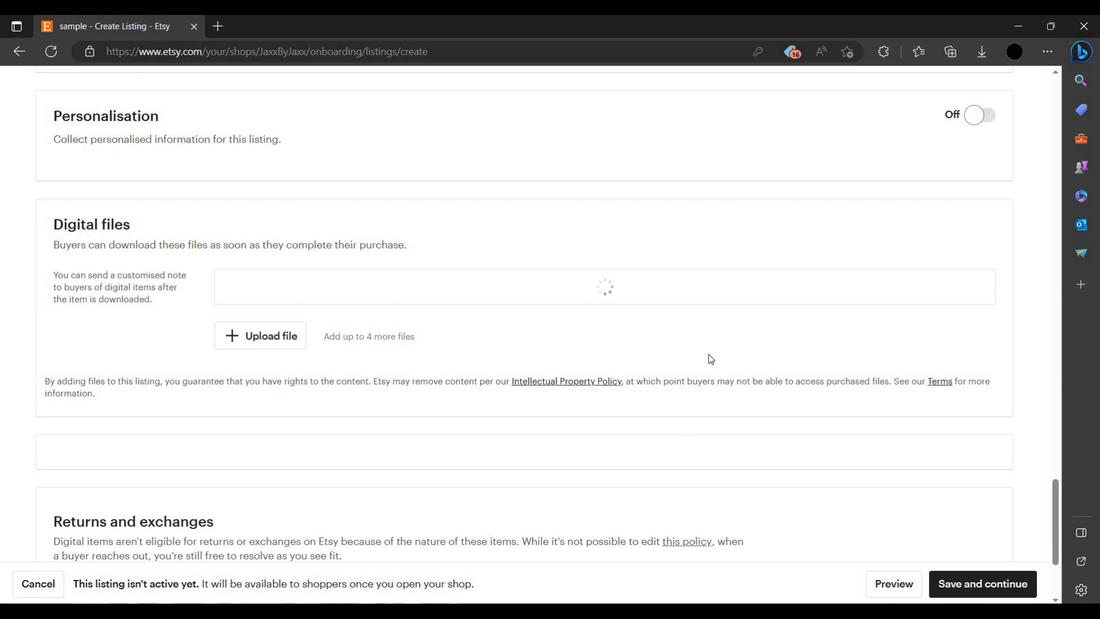
- Switch the listing type to Physical to check its returns and exchanges policy options, and set it back to Digital
{"action": "scroll", "coordinate": [653, 352], "scroll_direction": "down", "scroll_amount": 3}
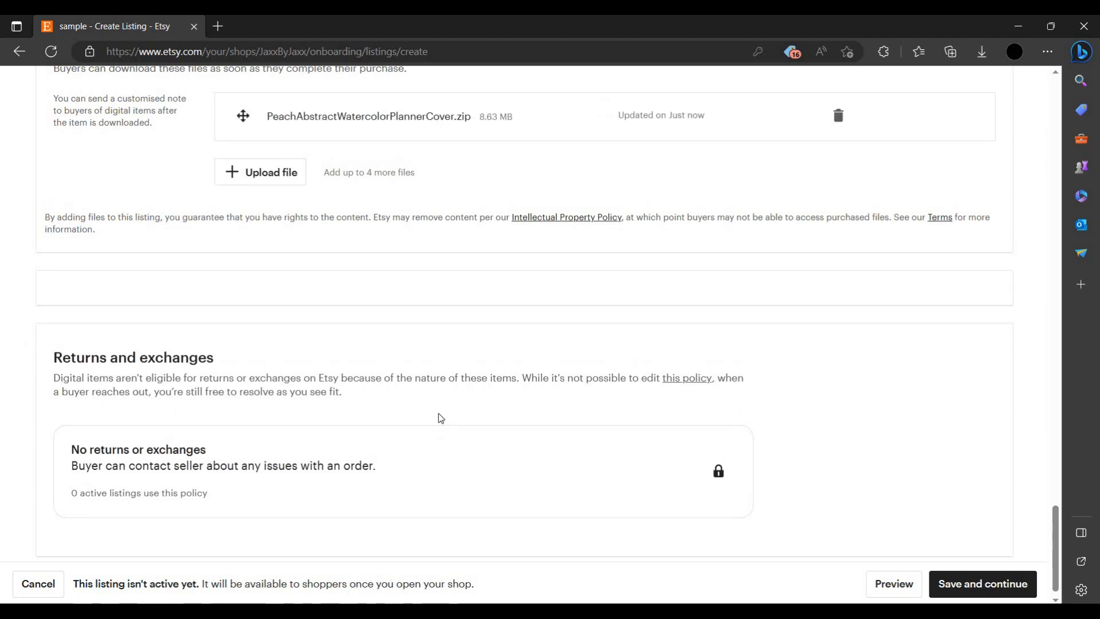
{"action": "scroll", "coordinate": [438, 413], "scroll_direction": "up", "scroll_amount": 20}
{"action": "scroll", "coordinate": [387, 414], "scroll_direction": "down", "scroll_amount": 2}
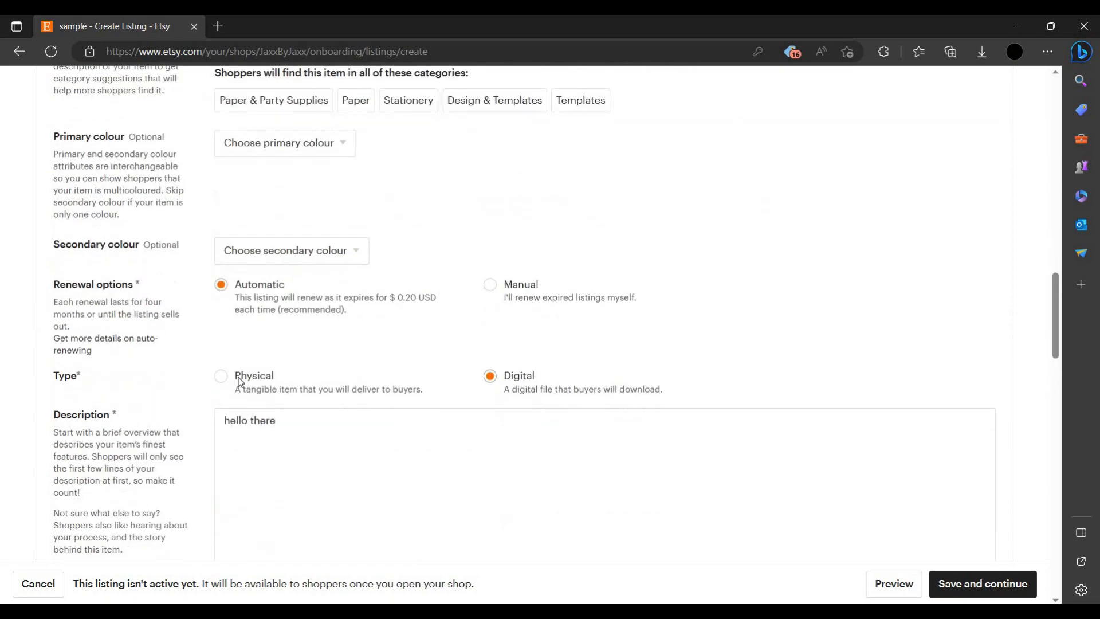
{"action": "left_click", "coordinate": [378, 391]}
{"action": "scroll", "coordinate": [363, 391], "scroll_direction": "down", "scroll_amount": 20}
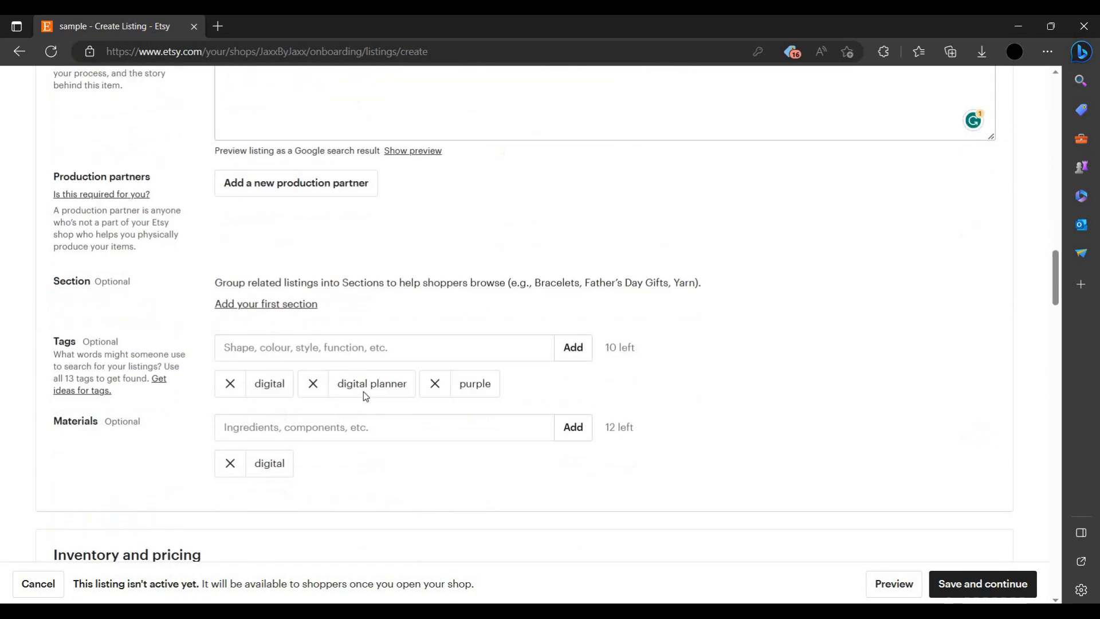
{"action": "scroll", "coordinate": [367, 375], "scroll_direction": "down", "scroll_amount": 20}
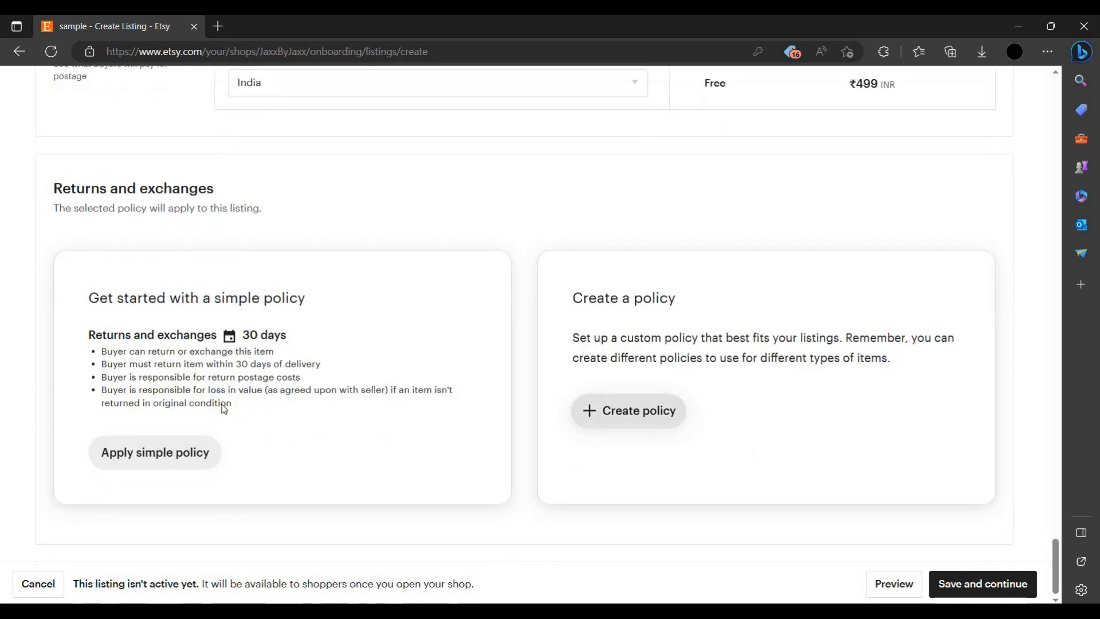
{"action": "scroll", "coordinate": [222, 404], "scroll_direction": "up", "scroll_amount": 6}
{"action": "scroll", "coordinate": [217, 396], "scroll_direction": "up", "scroll_amount": 20}
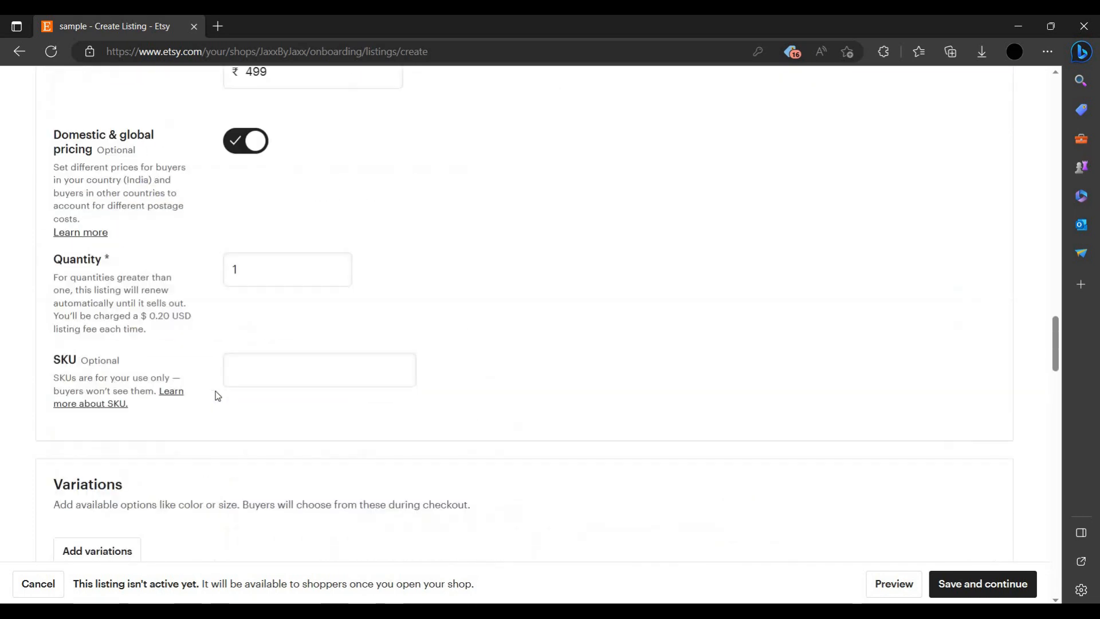
{"action": "scroll", "coordinate": [291, 348], "scroll_direction": "up", "scroll_amount": 15}
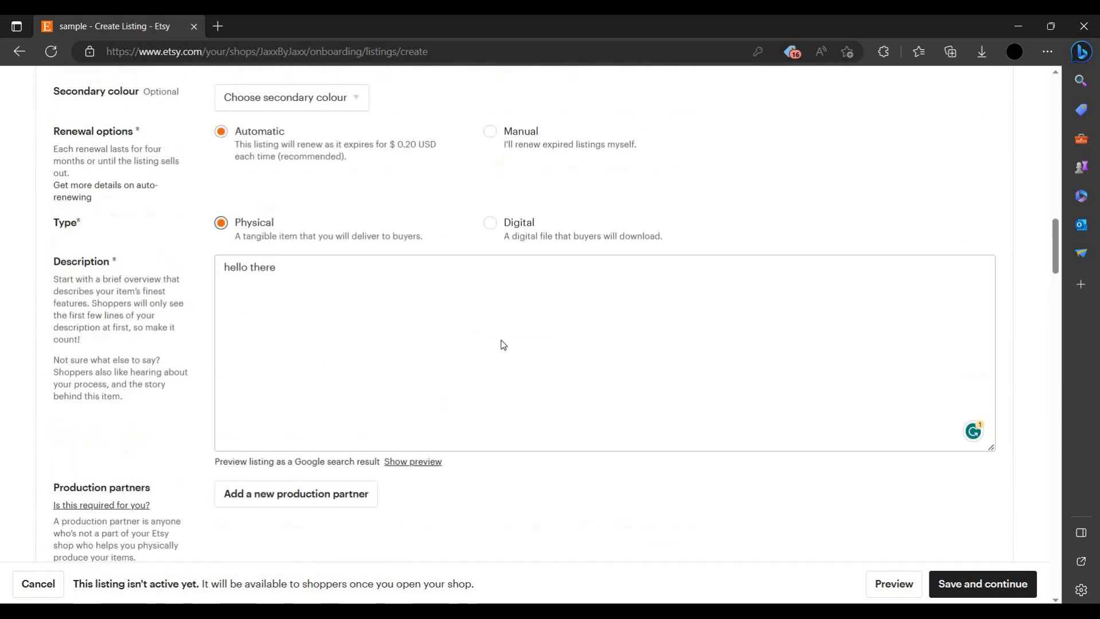
{"action": "left_click", "coordinate": [493, 325]}
- Save the finished listing and postpone adding more listings to continue to the payment setup
{"action": "scroll", "coordinate": [630, 447], "scroll_direction": "down", "scroll_amount": 20}
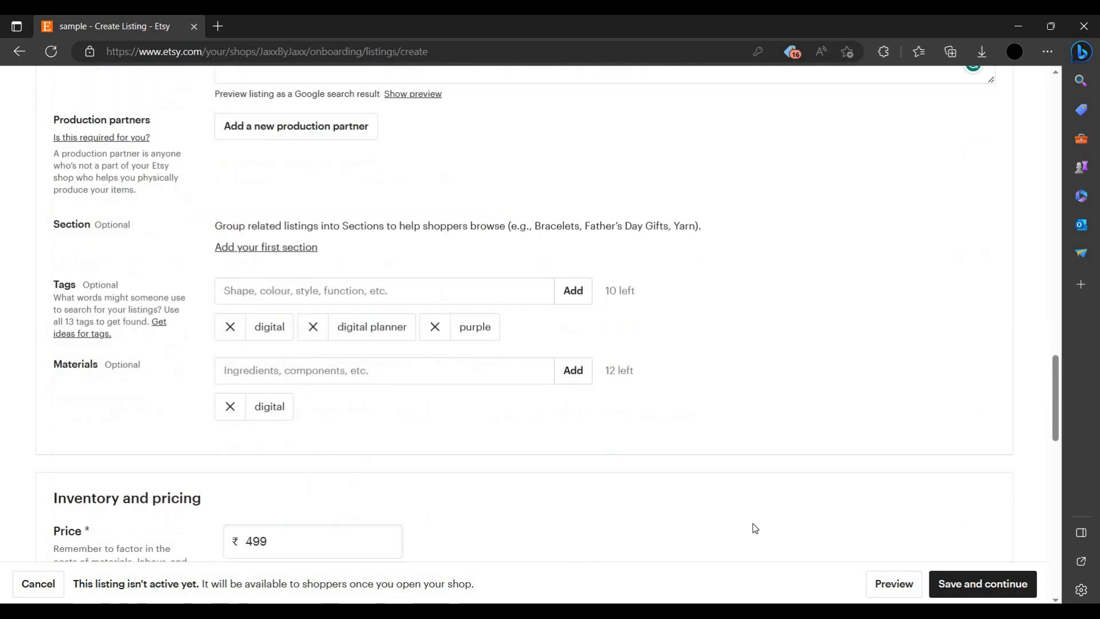
{"action": "scroll", "coordinate": [622, 497], "scroll_direction": "down", "scroll_amount": 3}
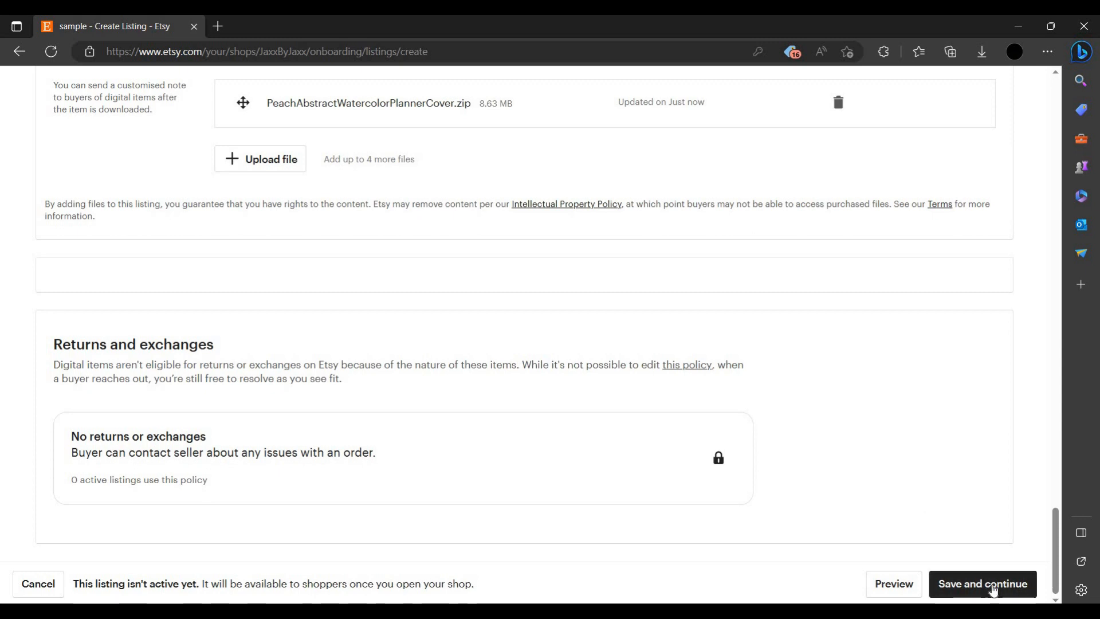
{"action": "left_click", "coordinate": [994, 589]}
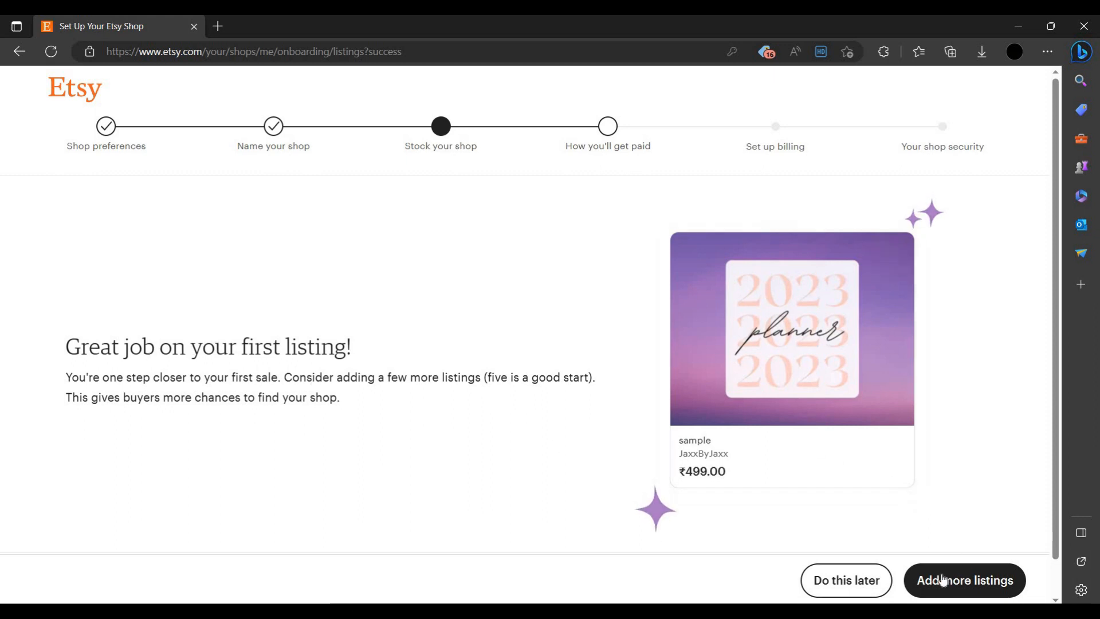
{"action": "left_click", "coordinate": [845, 581]}
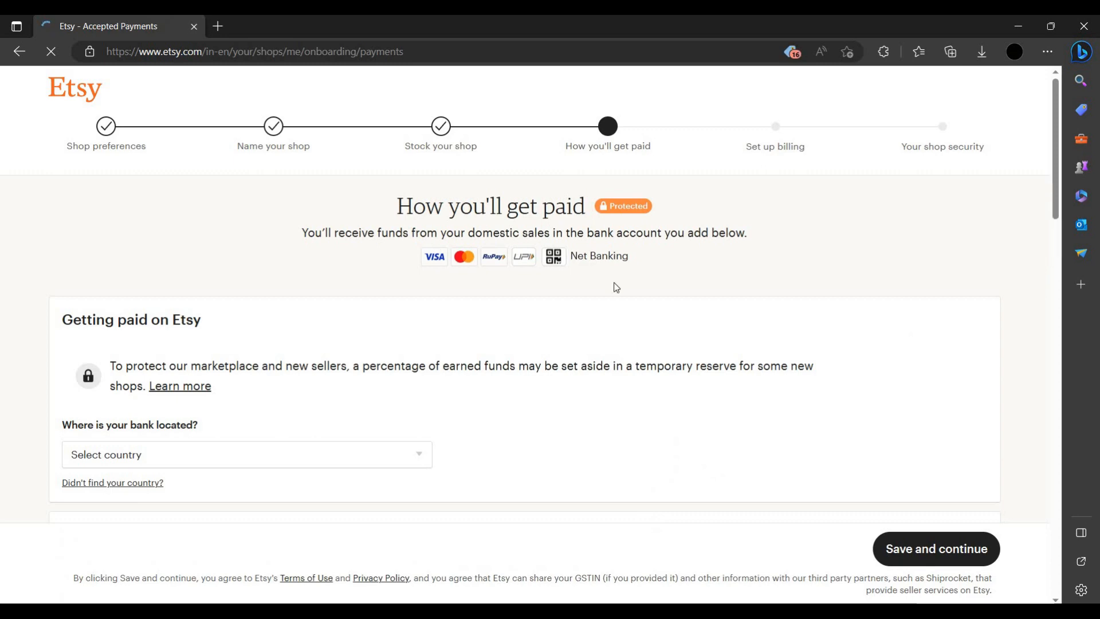
{"action": "scroll", "coordinate": [436, 286], "scroll_direction": "down", "scroll_amount": 2}
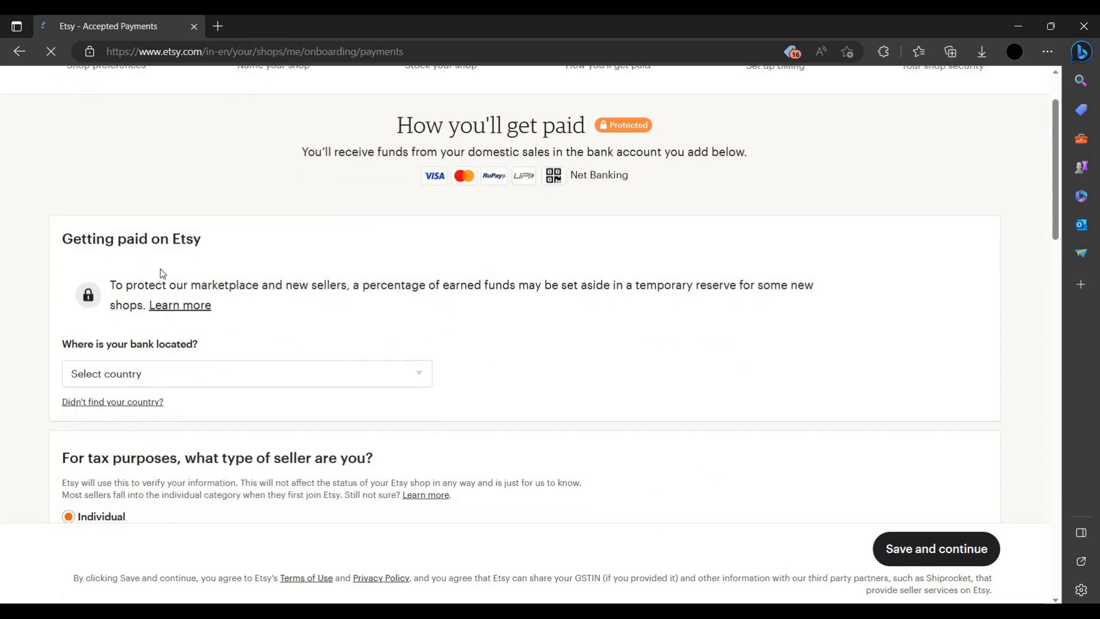
{"action": "scroll", "coordinate": [426, 357], "scroll_direction": "down", "scroll_amount": 3}
{"action": "scroll", "coordinate": [243, 259], "scroll_direction": "up", "scroll_amount": 4}
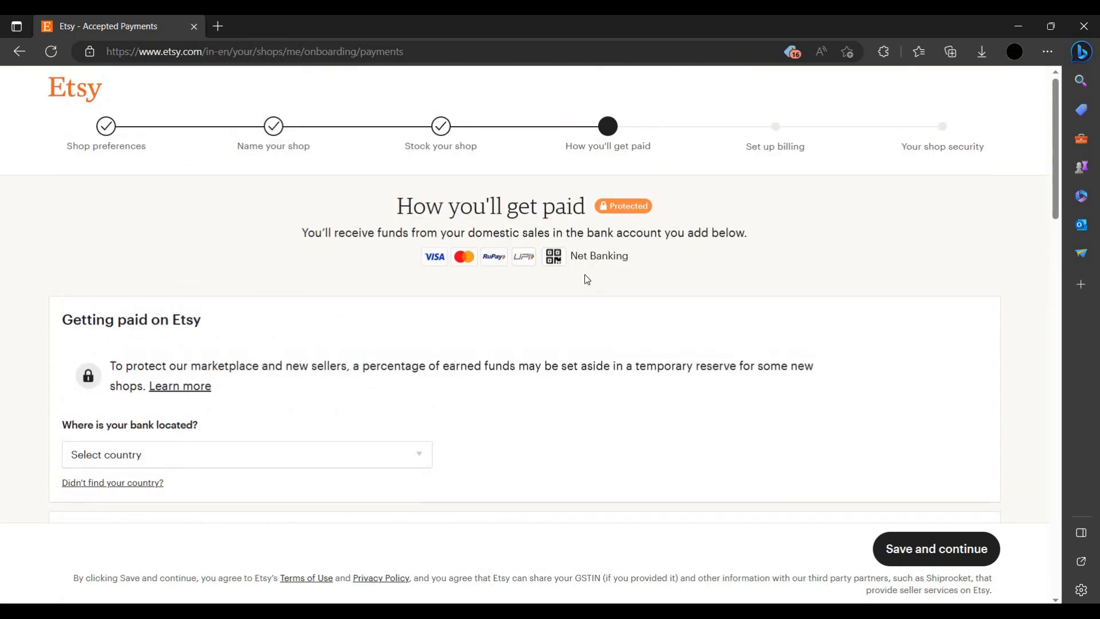
- Switch the tax seller type to Business or Sole Proprietor to see its form, and set it back to Individual
{"action": "scroll", "coordinate": [418, 324], "scroll_direction": "down", "scroll_amount": 2}
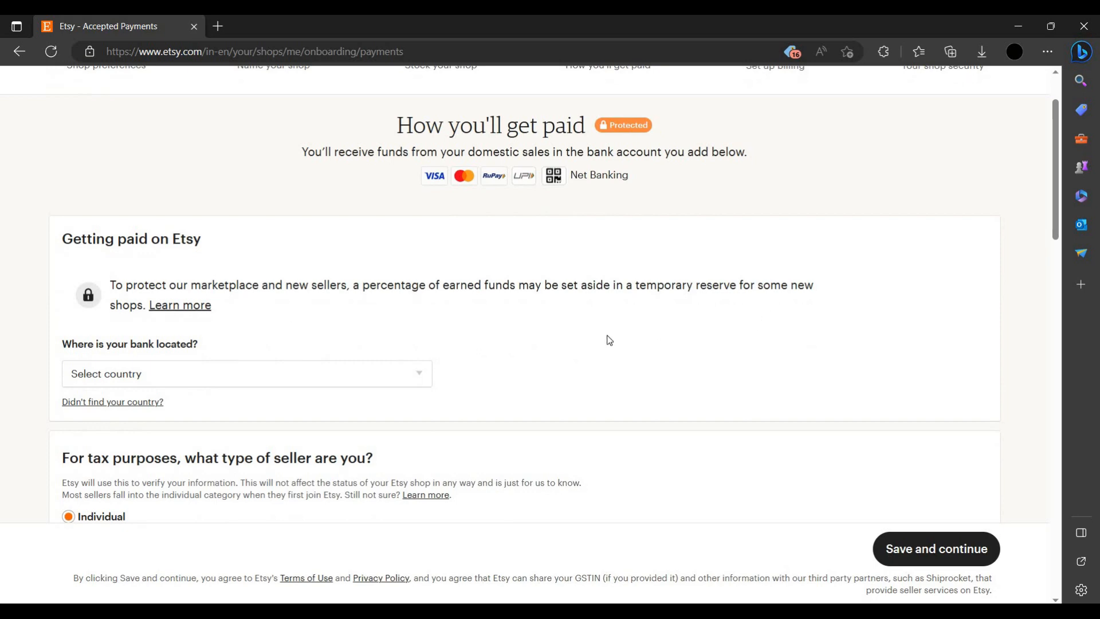
{"action": "scroll", "coordinate": [609, 340], "scroll_direction": "down", "scroll_amount": 6}
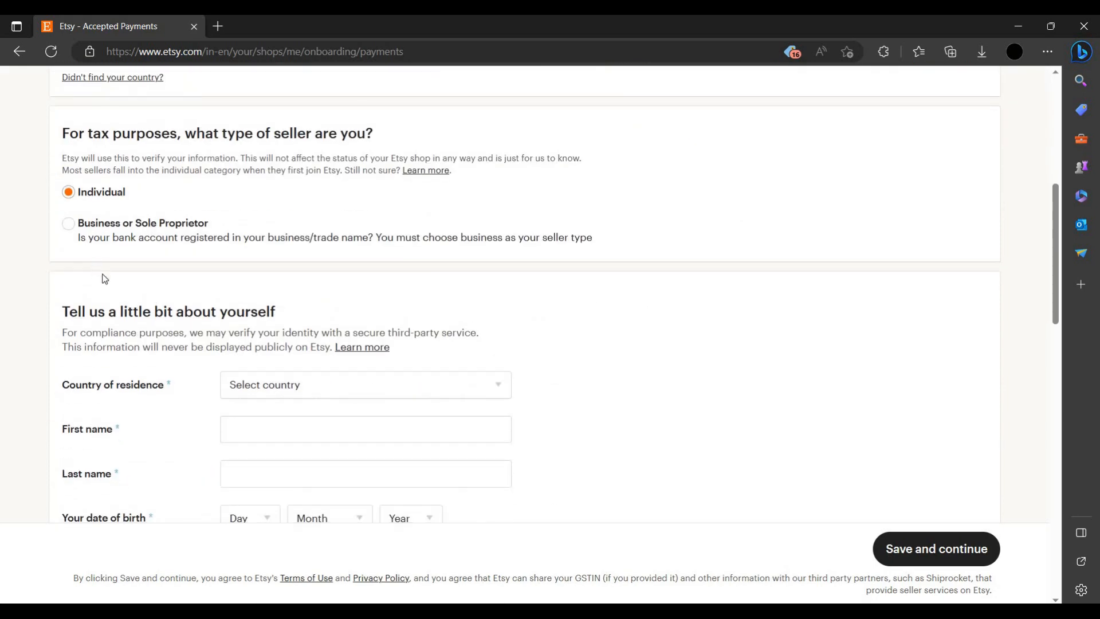
{"action": "scroll", "coordinate": [109, 298], "scroll_direction": "up", "scroll_amount": 1}
{"action": "left_click", "coordinate": [99, 308]}
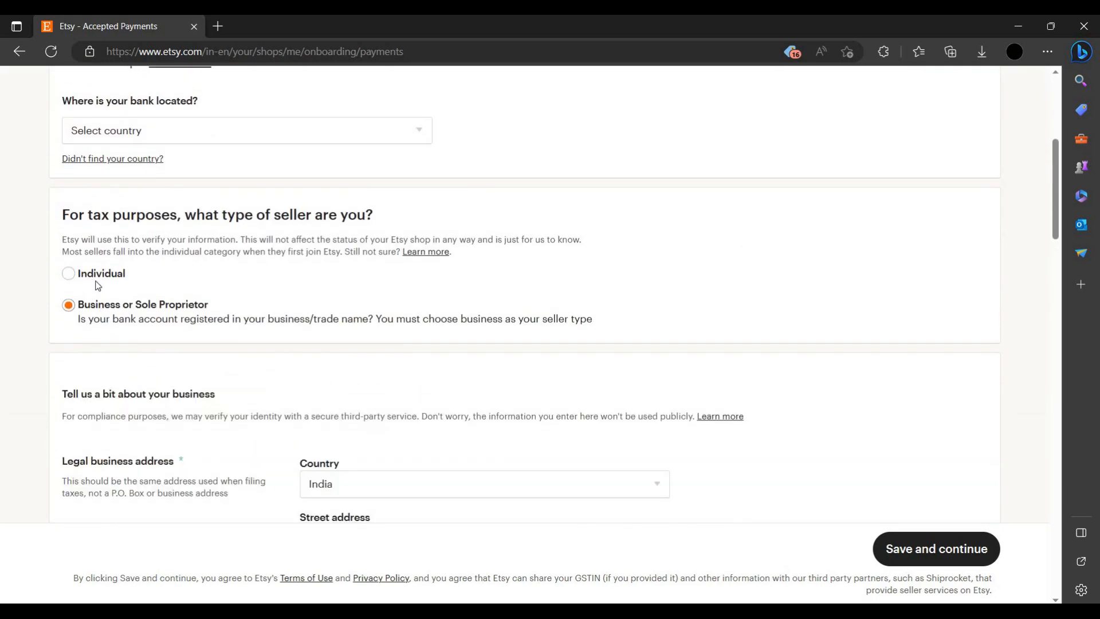
{"action": "left_click", "coordinate": [98, 283]}
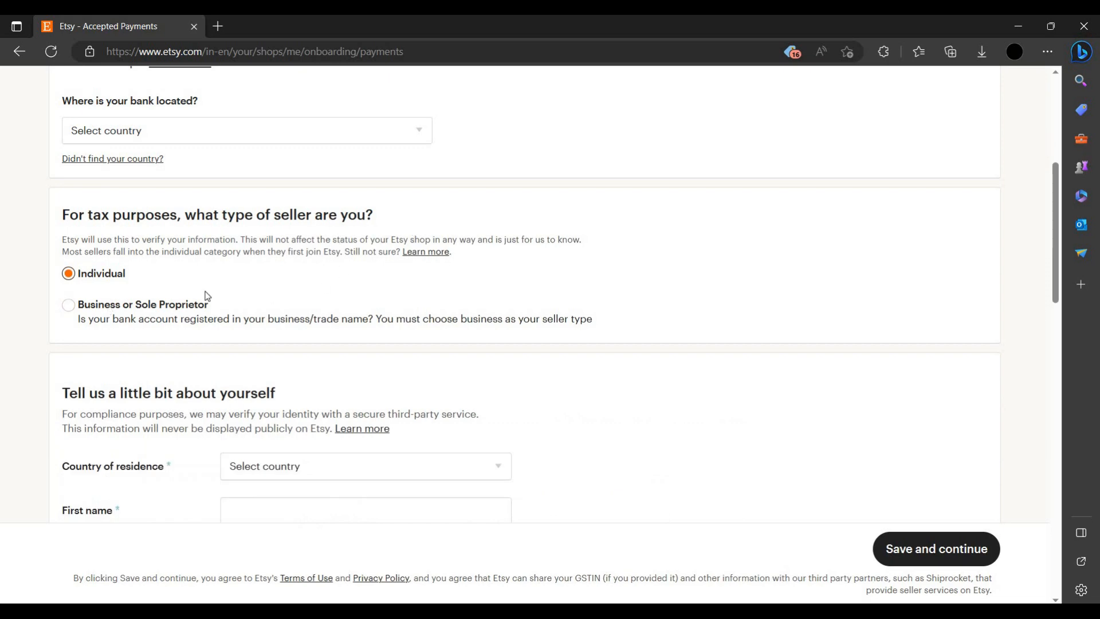
- Choose Business or Sole Proprietor again and examine the business address, business type, GSTIN and primary shop owner fields it requires
{"action": "scroll", "coordinate": [209, 293], "scroll_direction": "down", "scroll_amount": 3}
{"action": "scroll", "coordinate": [126, 220], "scroll_direction": "up", "scroll_amount": 2}
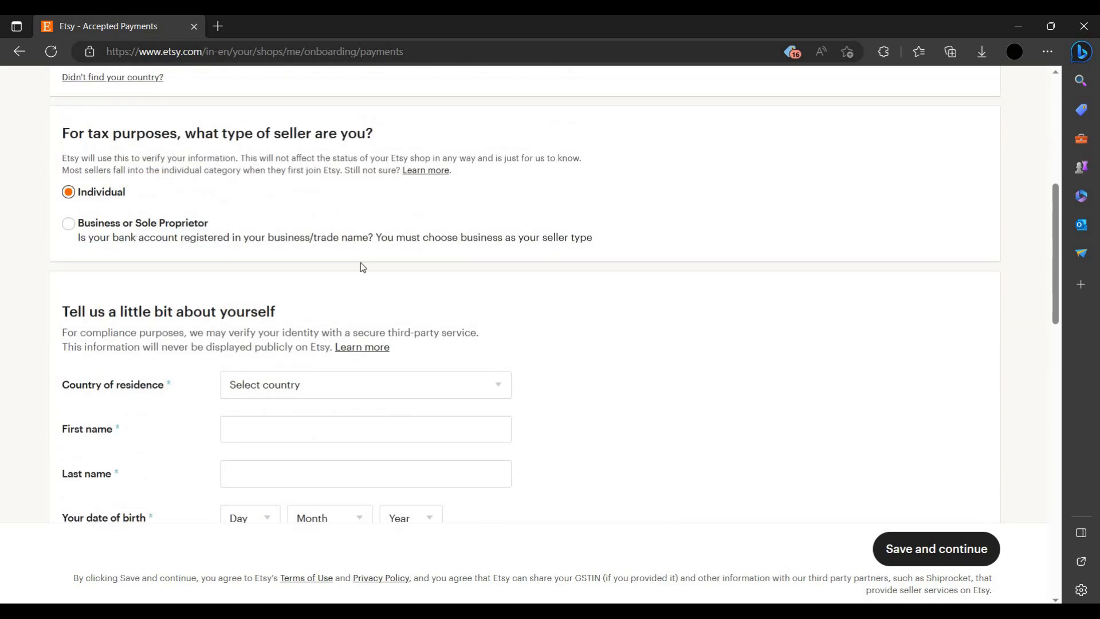
{"action": "key", "text": "Down"}
{"action": "scroll", "coordinate": [359, 262], "scroll_direction": "down", "scroll_amount": 3}
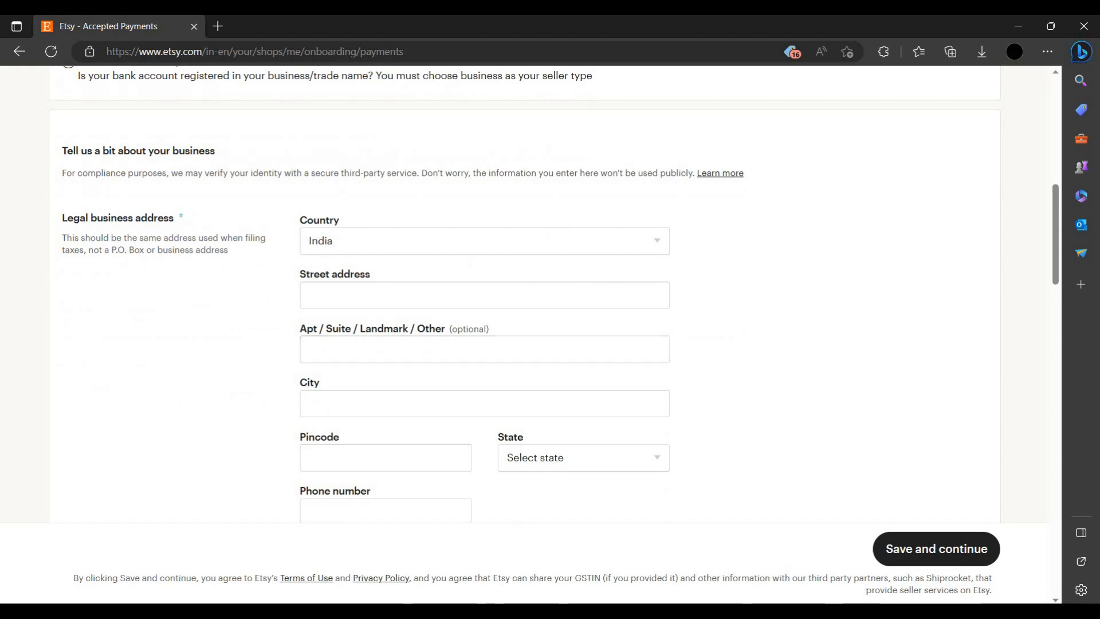
{"action": "scroll", "coordinate": [391, 412], "scroll_direction": "down", "scroll_amount": 4}
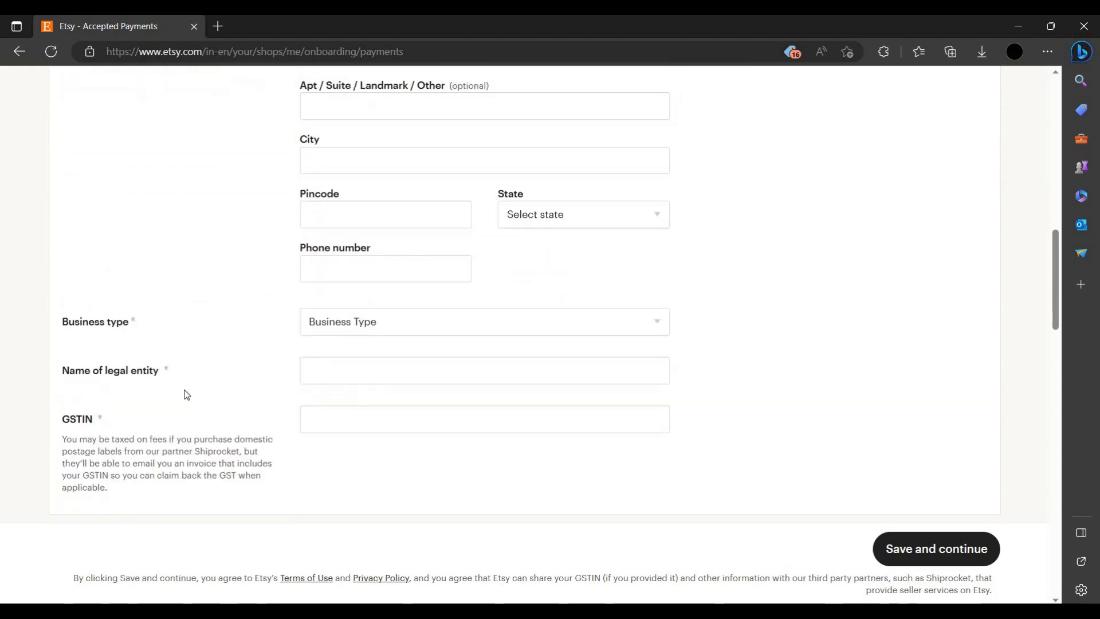
{"action": "scroll", "coordinate": [131, 379], "scroll_direction": "down", "scroll_amount": 1}
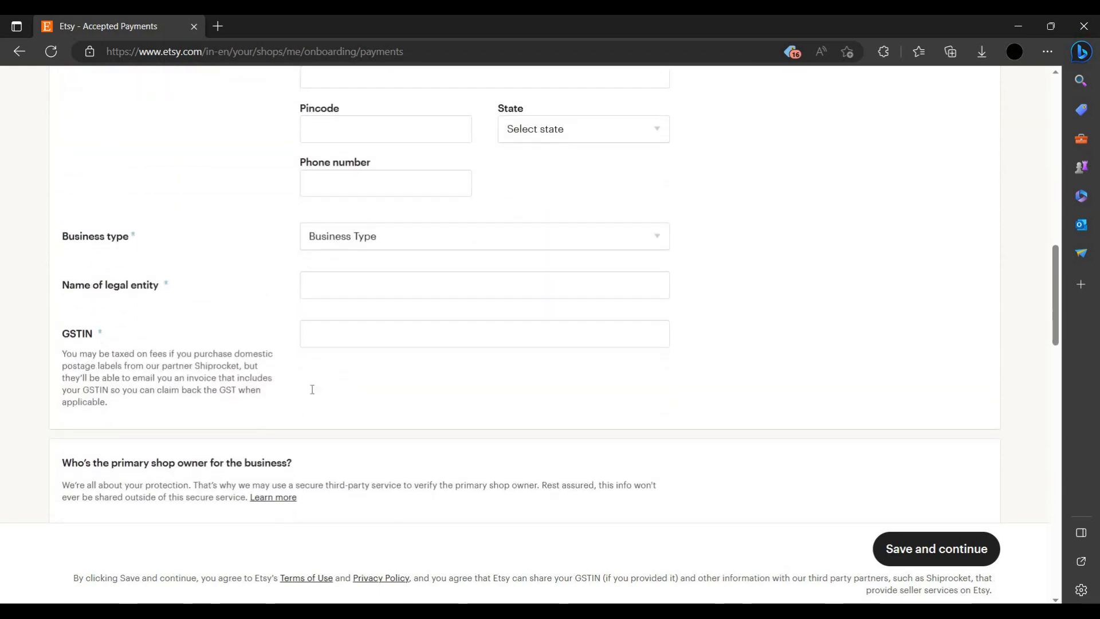
{"action": "scroll", "coordinate": [312, 388], "scroll_direction": "down", "scroll_amount": 5}
{"action": "scroll", "coordinate": [367, 435], "scroll_direction": "down", "scroll_amount": 7}
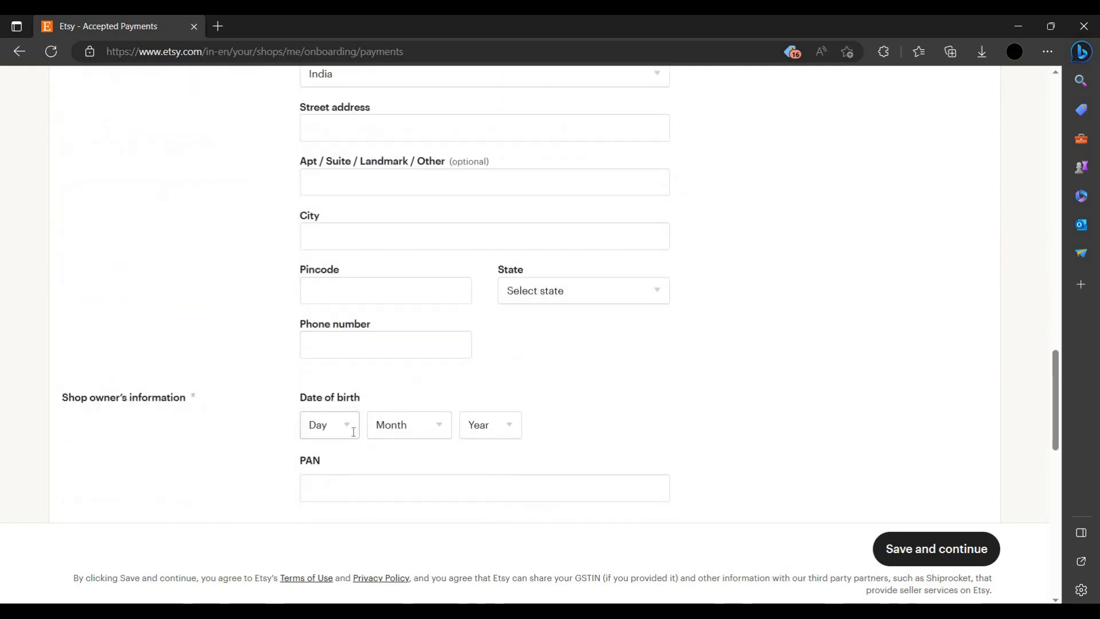
{"action": "scroll", "coordinate": [352, 424], "scroll_direction": "up", "scroll_amount": 12}
{"action": "scroll", "coordinate": [121, 280], "scroll_direction": "up", "scroll_amount": 4}
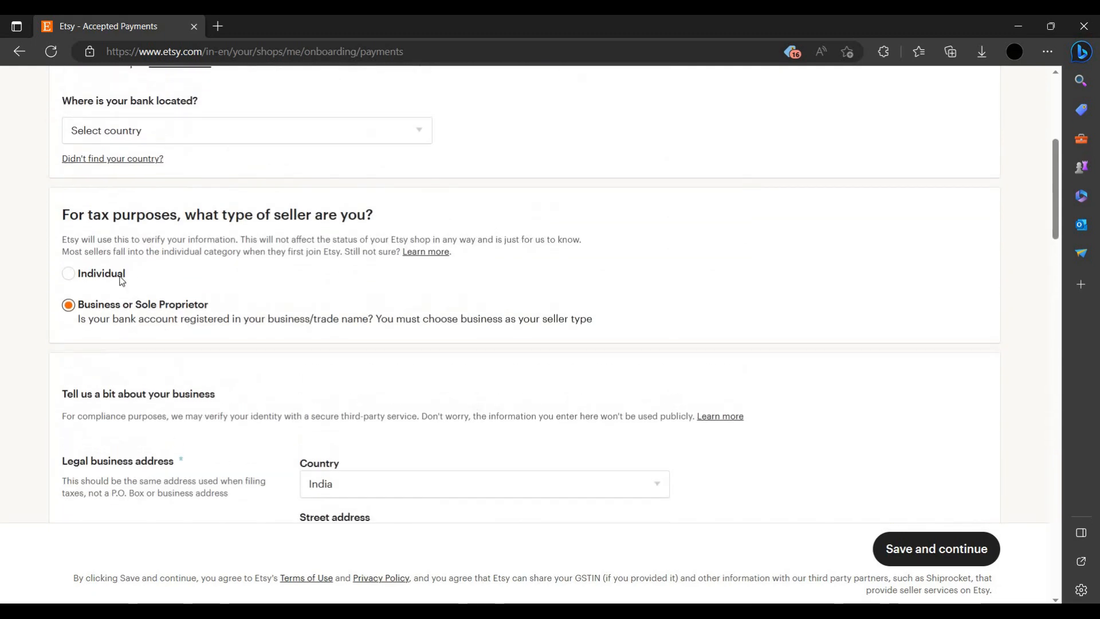
- Set the tax seller type back to Individual and examine the personal details and taxpayer address fields
{"action": "left_click", "coordinate": [68, 274]}
{"action": "scroll", "coordinate": [251, 311], "scroll_direction": "down", "scroll_amount": 4}
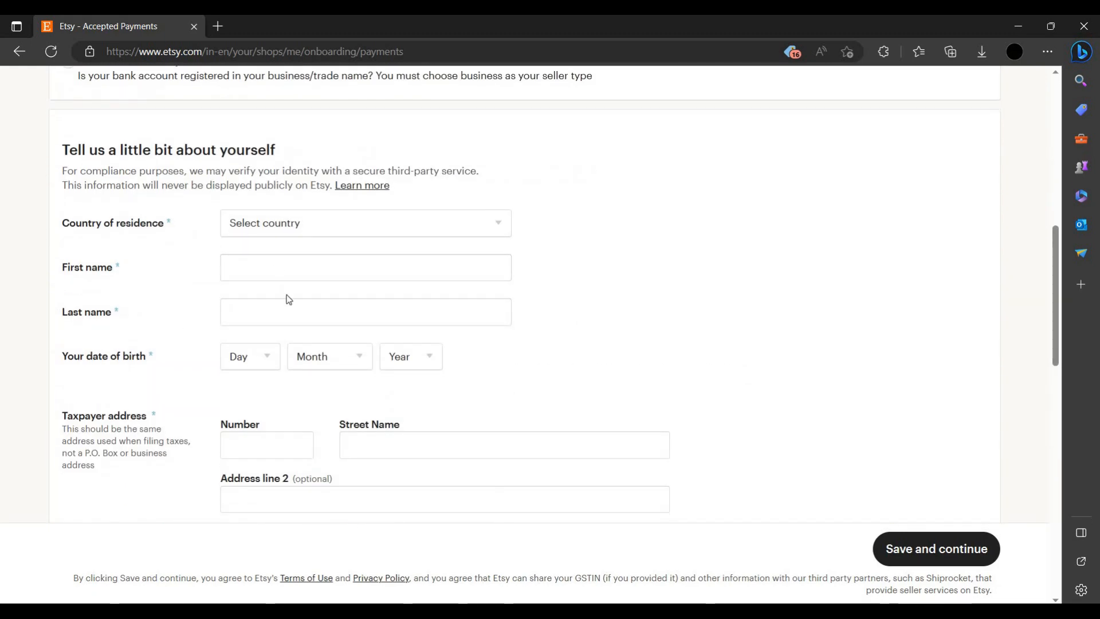
{"action": "scroll", "coordinate": [281, 350], "scroll_direction": "down", "scroll_amount": 4}
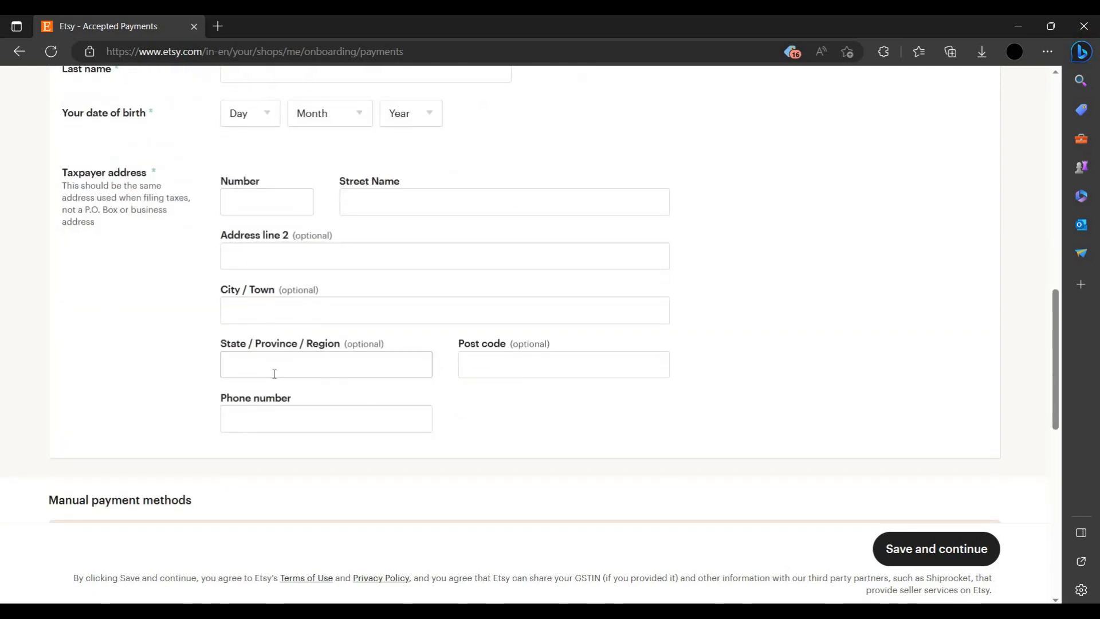
{"action": "scroll", "coordinate": [235, 225], "scroll_direction": "down", "scroll_amount": 1}
{"action": "scroll", "coordinate": [75, 196], "scroll_direction": "up", "scroll_amount": 1}
{"action": "left_click_drag", "start_coordinate": [62, 172], "coordinate": [102, 209]}
{"action": "left_click", "coordinate": [95, 210]}
{"action": "left_click_drag", "start_coordinate": [88, 186], "coordinate": [101, 235]}
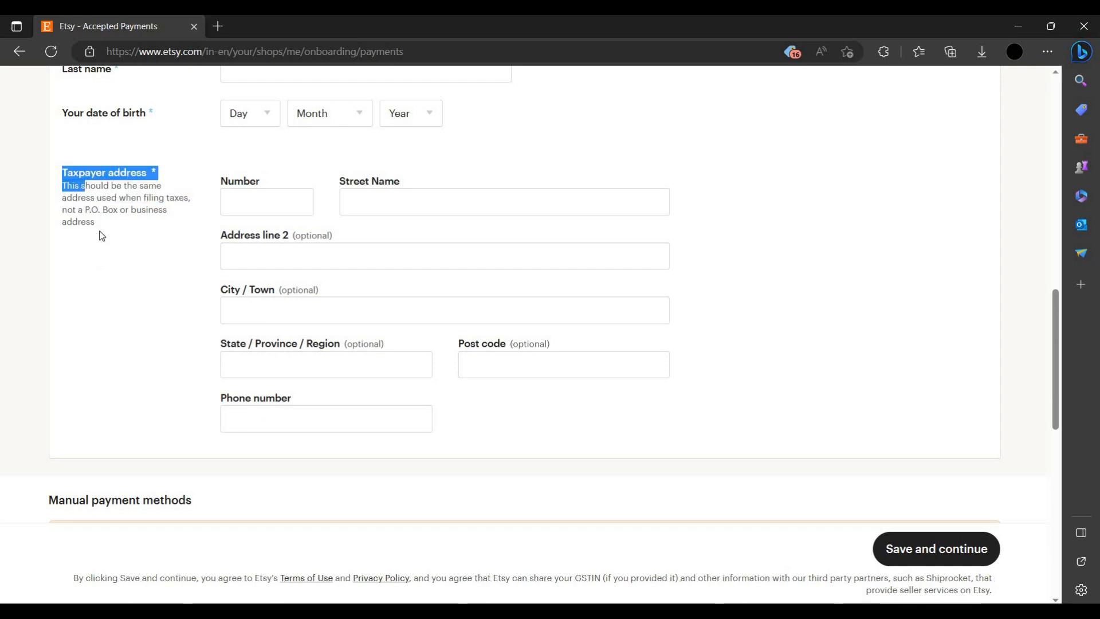
{"action": "left_click", "coordinate": [203, 206]}
- Read the manual payment methods section with its PayPal option, and review the whole payment form again from the beginning
{"action": "scroll", "coordinate": [221, 252], "scroll_direction": "down", "scroll_amount": 4}
{"action": "scroll", "coordinate": [1005, 364], "scroll_direction": "down", "scroll_amount": 2}
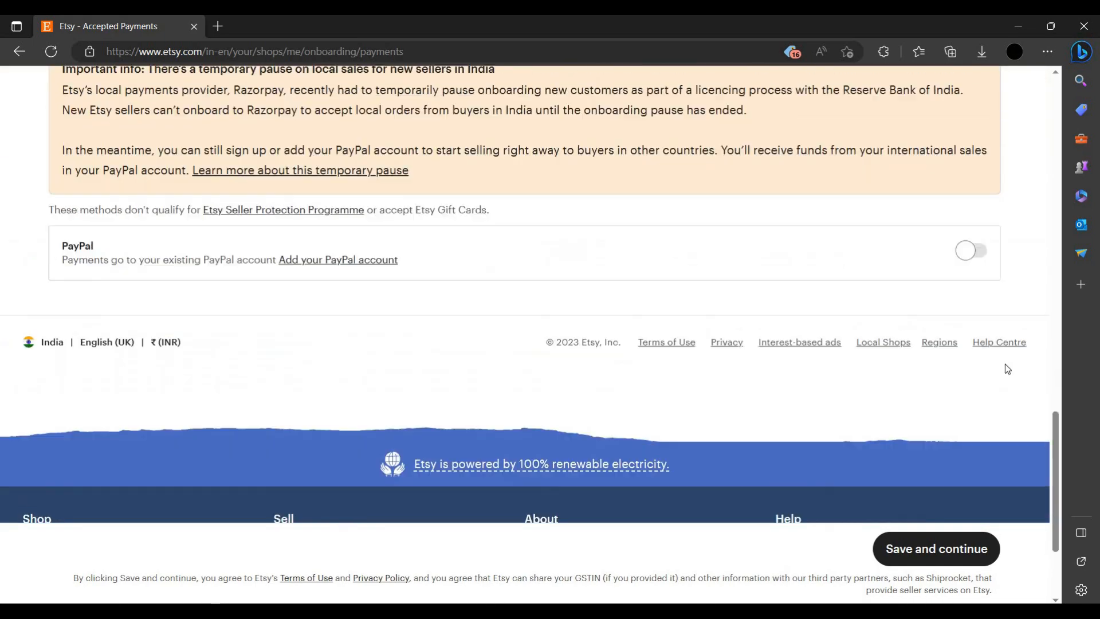
{"action": "scroll", "coordinate": [979, 342], "scroll_direction": "up", "scroll_amount": 1}
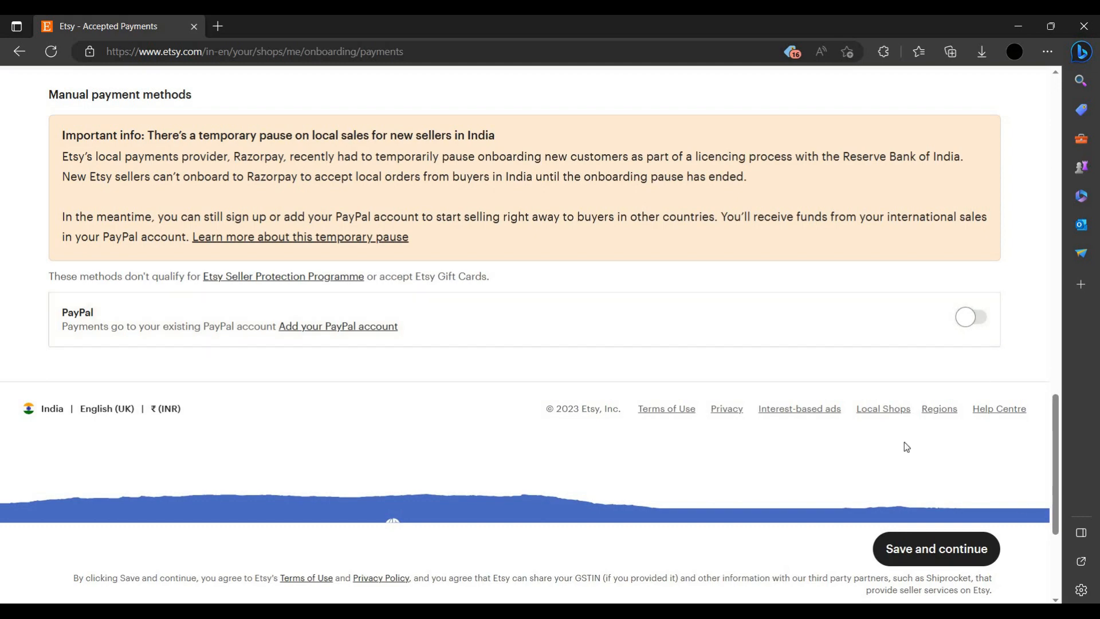
{"action": "scroll", "coordinate": [905, 447], "scroll_direction": "up", "scroll_amount": 20}
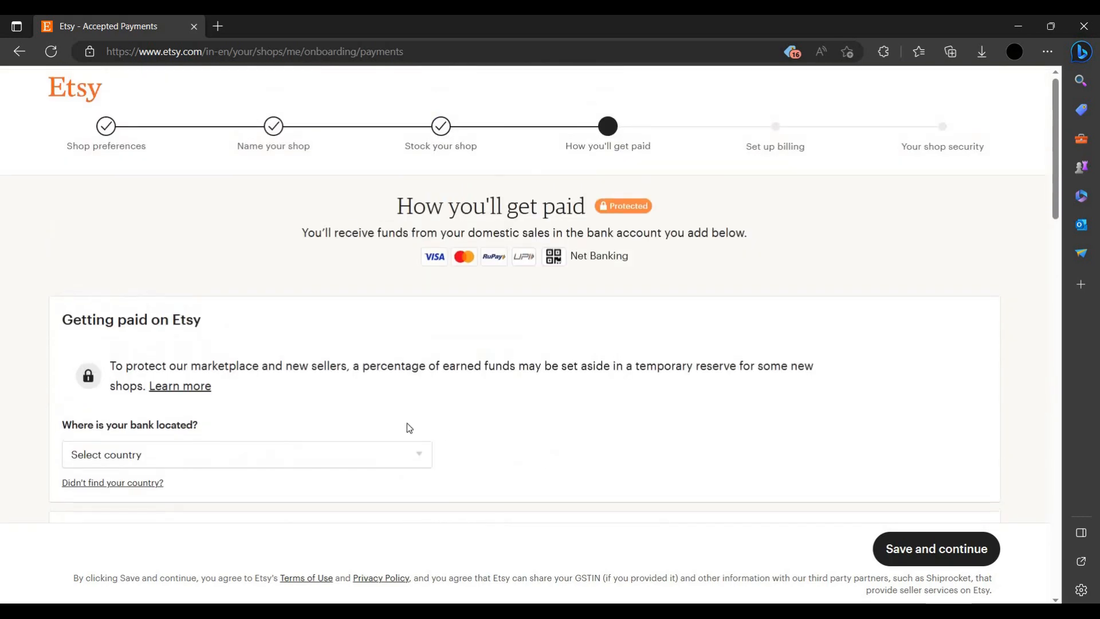
{"action": "scroll", "coordinate": [409, 428], "scroll_direction": "down", "scroll_amount": 10}
{"action": "scroll", "coordinate": [244, 302], "scroll_direction": "up", "scroll_amount": 5}
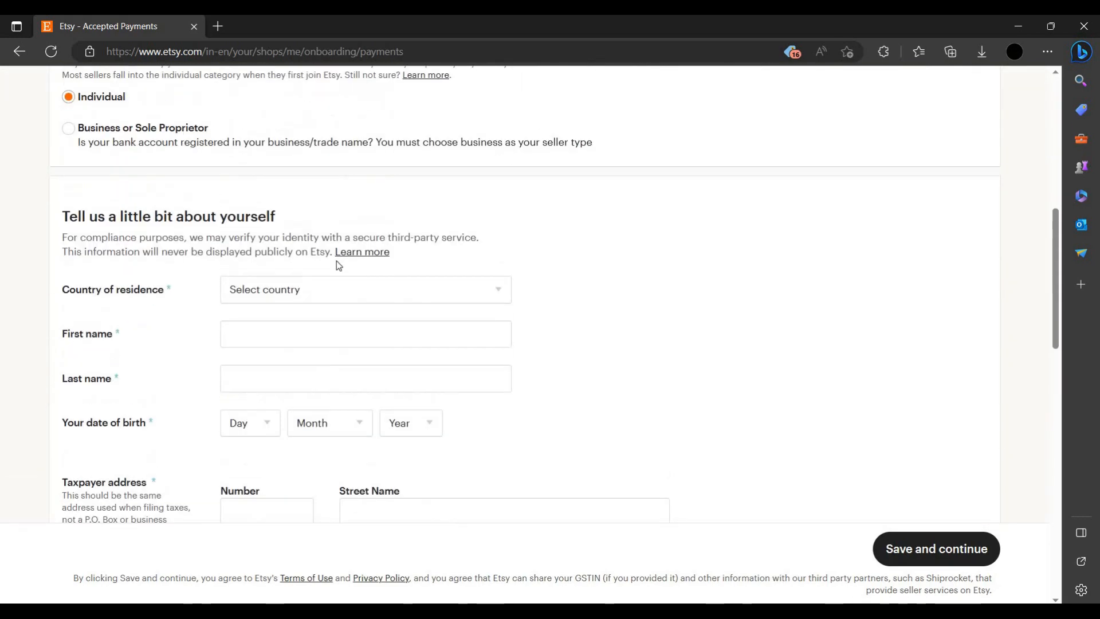
{"action": "scroll", "coordinate": [335, 264], "scroll_direction": "up", "scroll_amount": 5}
{"action": "scroll", "coordinate": [605, 208], "scroll_direction": "up", "scroll_amount": 3}
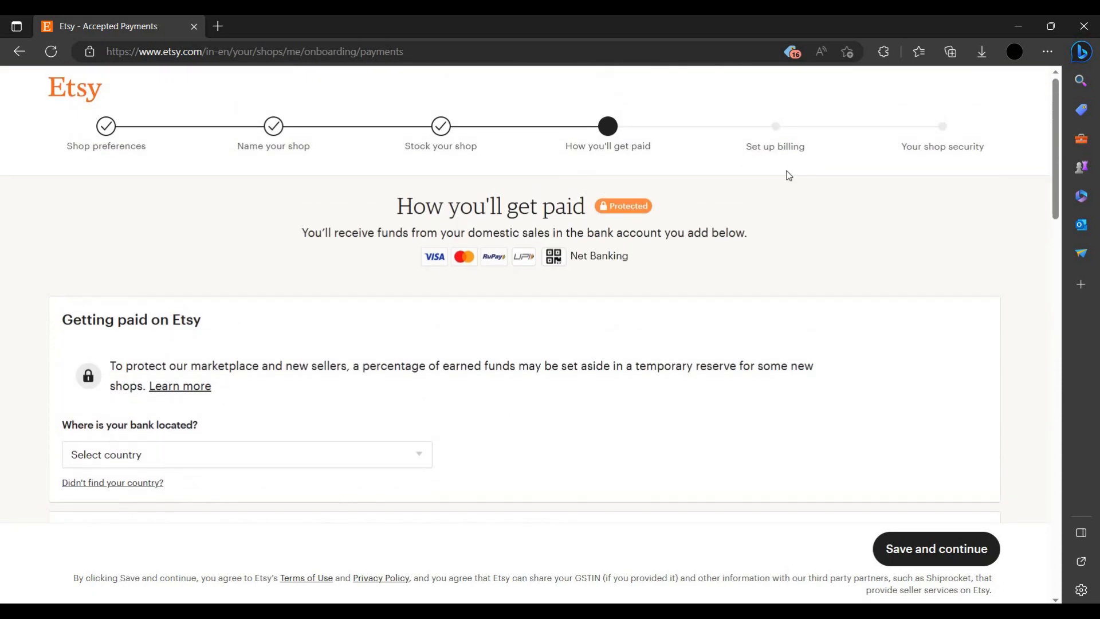
- Check the two remaining onboarding stages, Set up billing and Your shop security
{"action": "triple_click", "coordinate": [789, 175]}
{"action": "left_click", "coordinate": [762, 149]}
{"action": "triple_click", "coordinate": [831, 177]}
{"action": "left_click", "coordinate": [905, 160]}
{"action": "left_click_drag", "start_coordinate": [979, 150], "coordinate": [979, 152]}
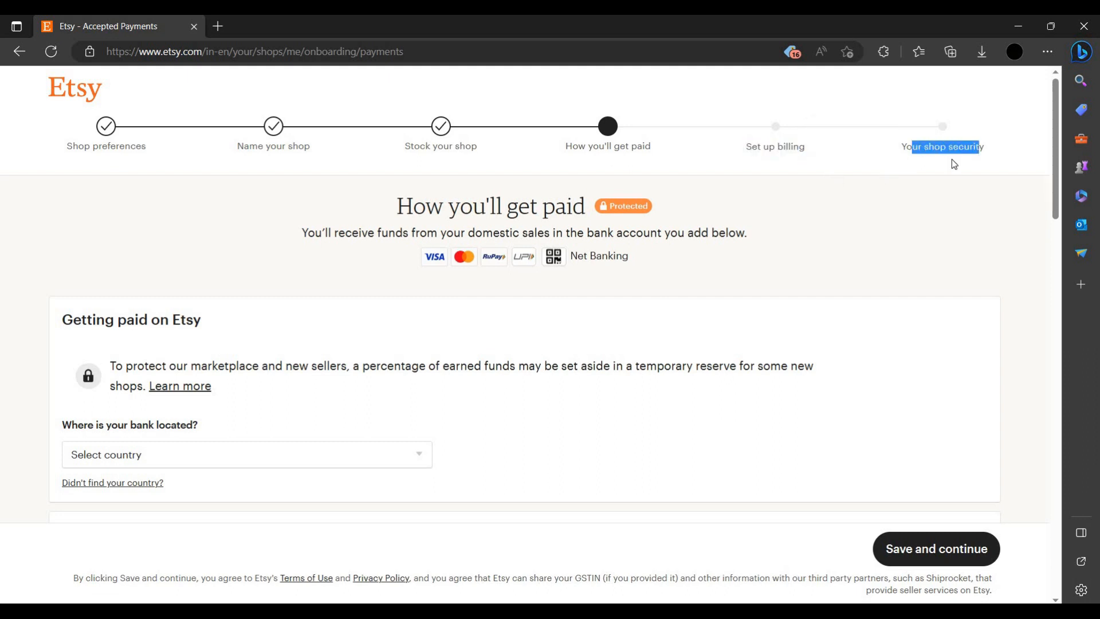
{"action": "left_click", "coordinate": [919, 182]}
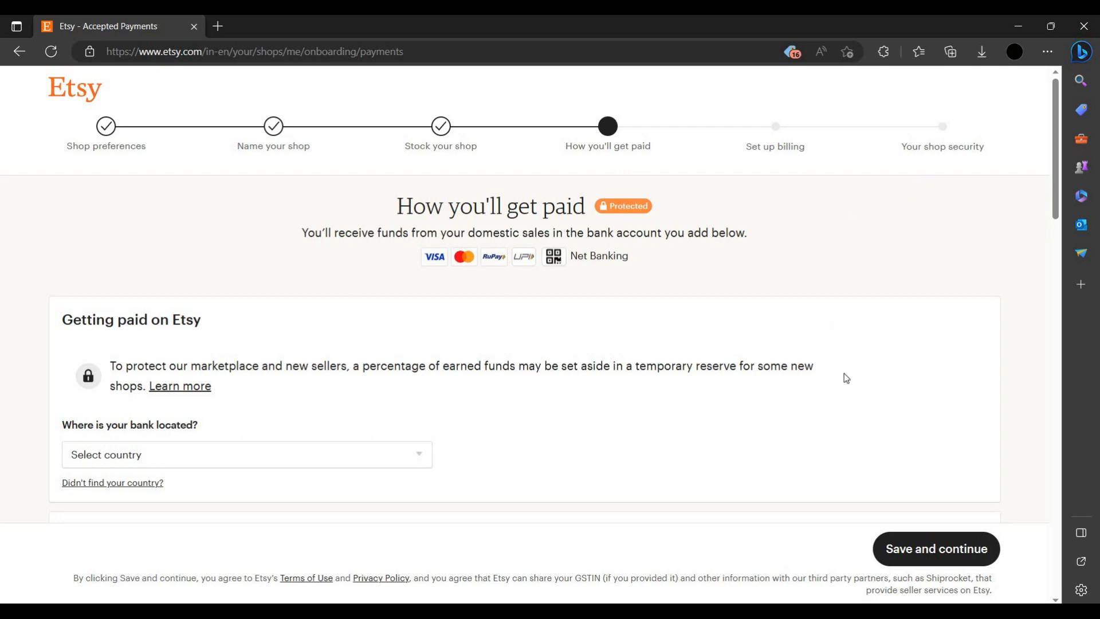
- Search the web for Etsy in a new browser tab and open the Etsy India site from the results
{"action": "left_click", "coordinate": [218, 25]}
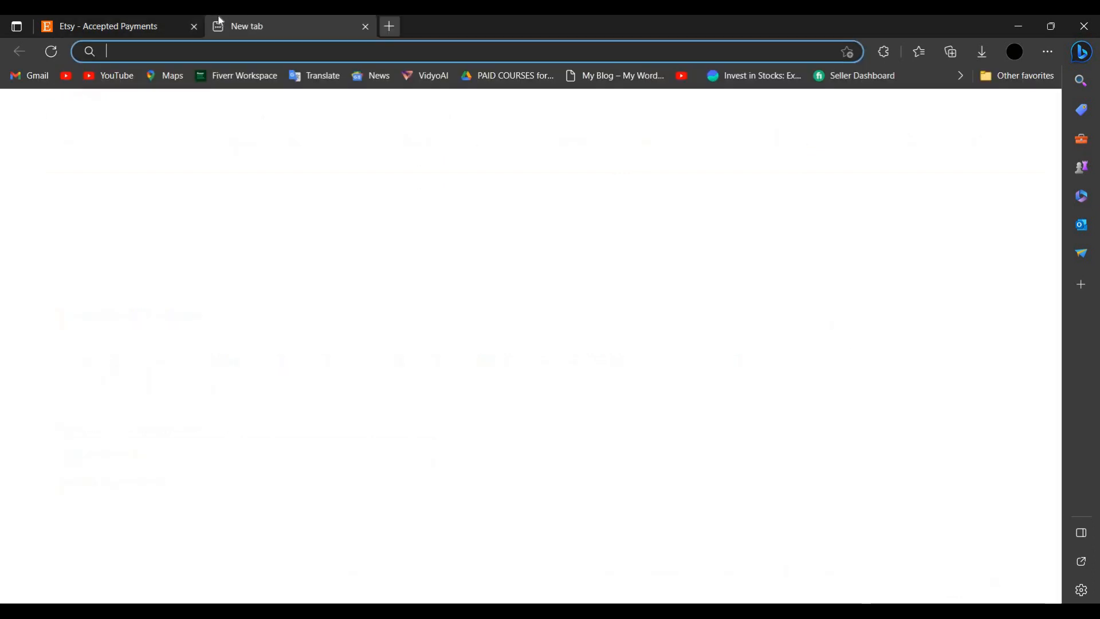
{"action": "type", "text": "es"}
{"action": "key", "text": "BackSpace"}
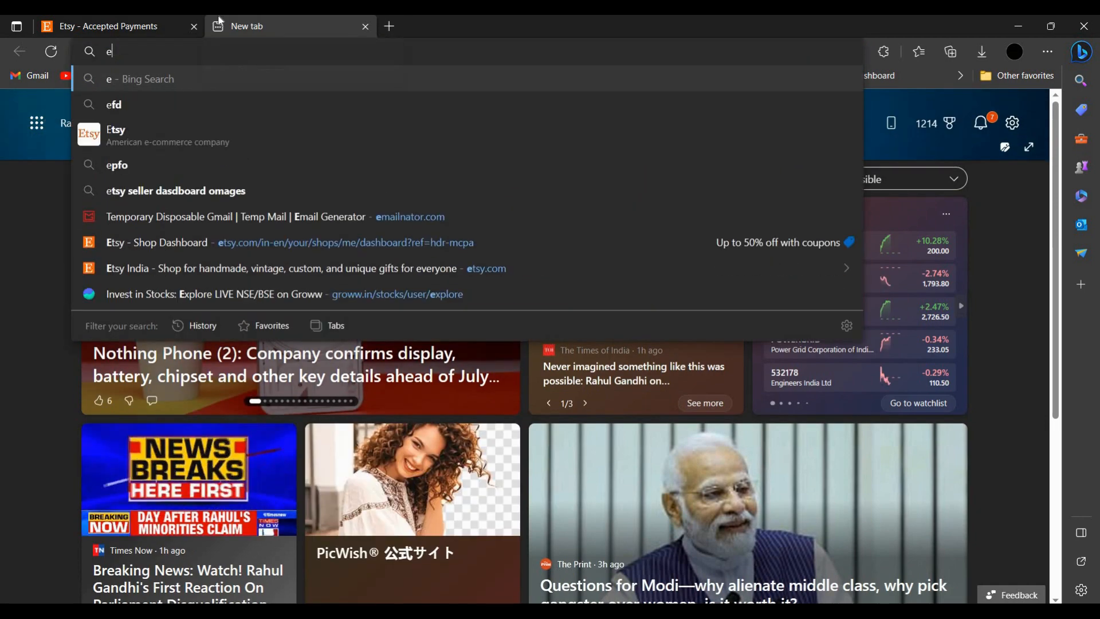
{"action": "left_click", "coordinate": [166, 134]}
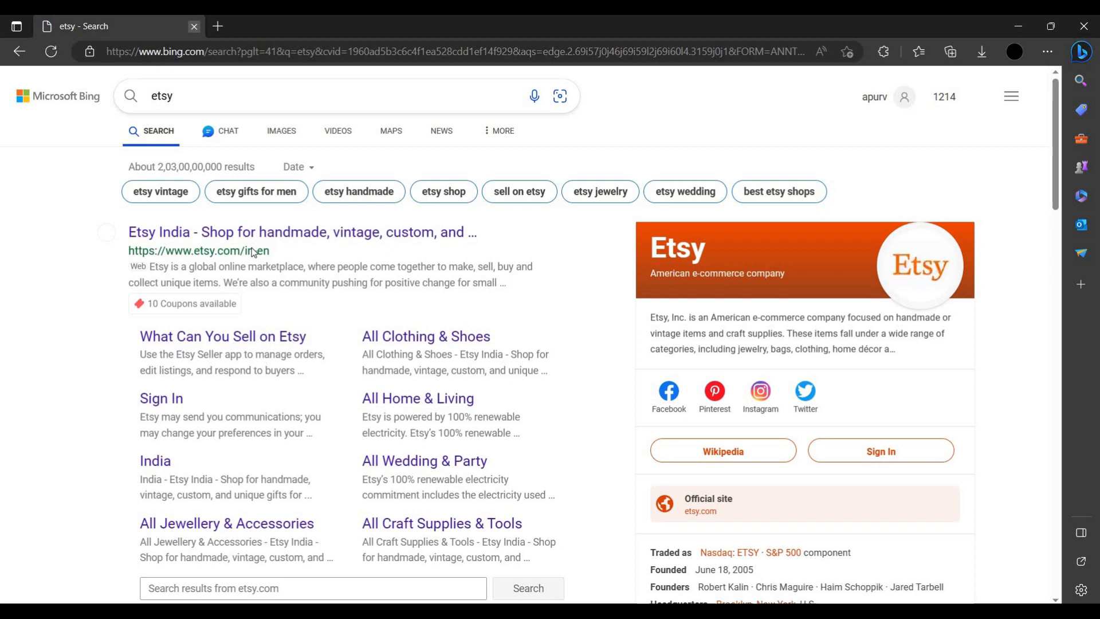
{"action": "left_click", "coordinate": [254, 252]}
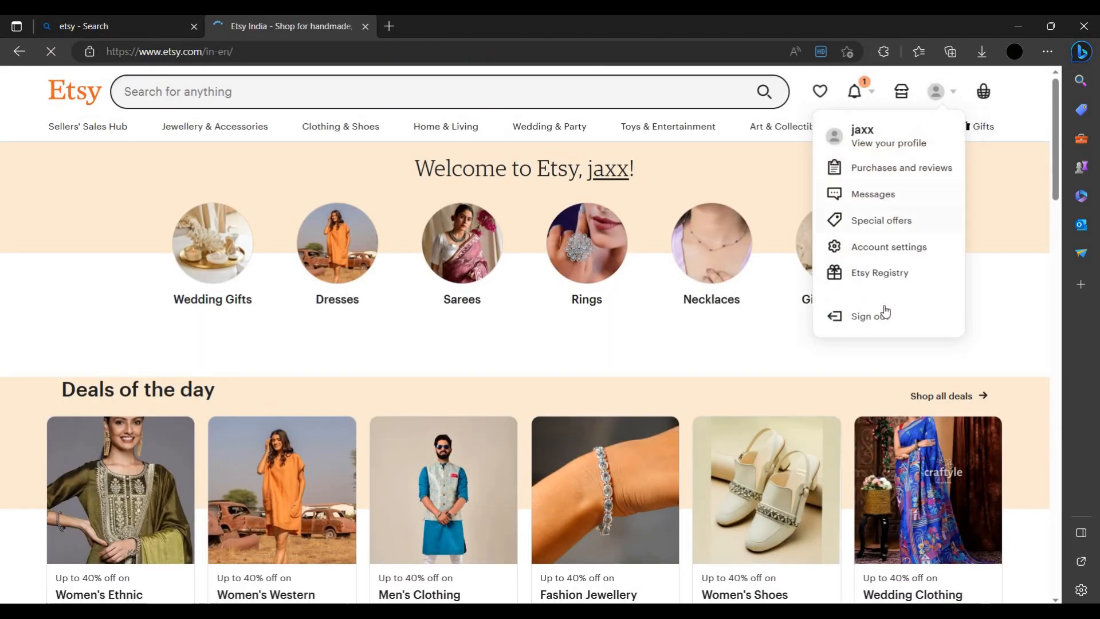
- Sign out of the current Etsy account and sign in through Google with the account that owns the existing shop
{"action": "left_click", "coordinate": [879, 315]}
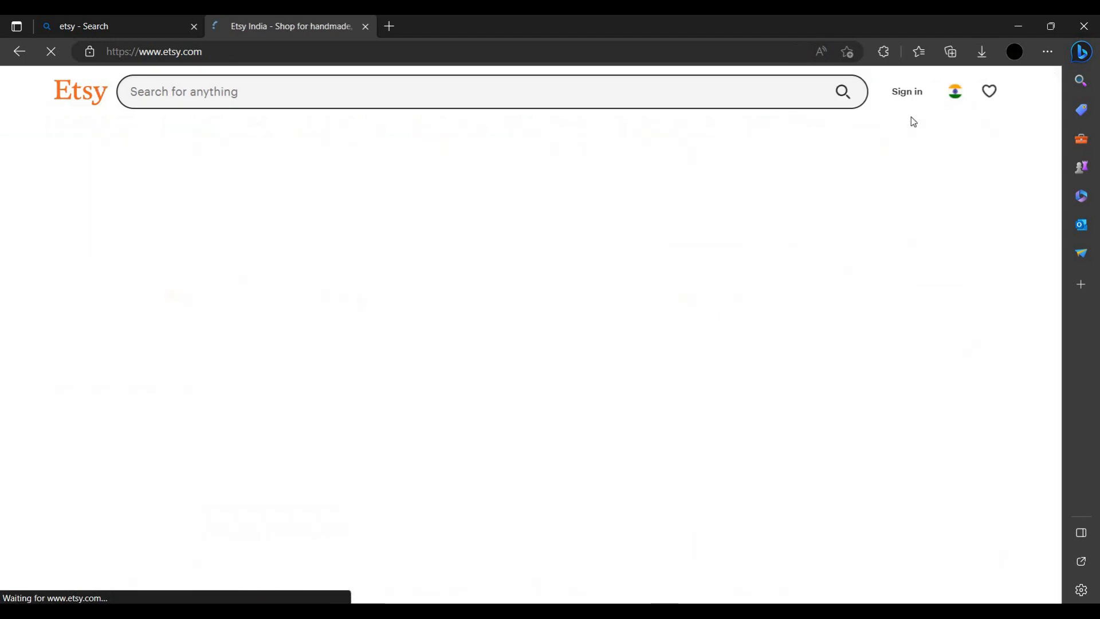
{"action": "left_click", "coordinate": [883, 93]}
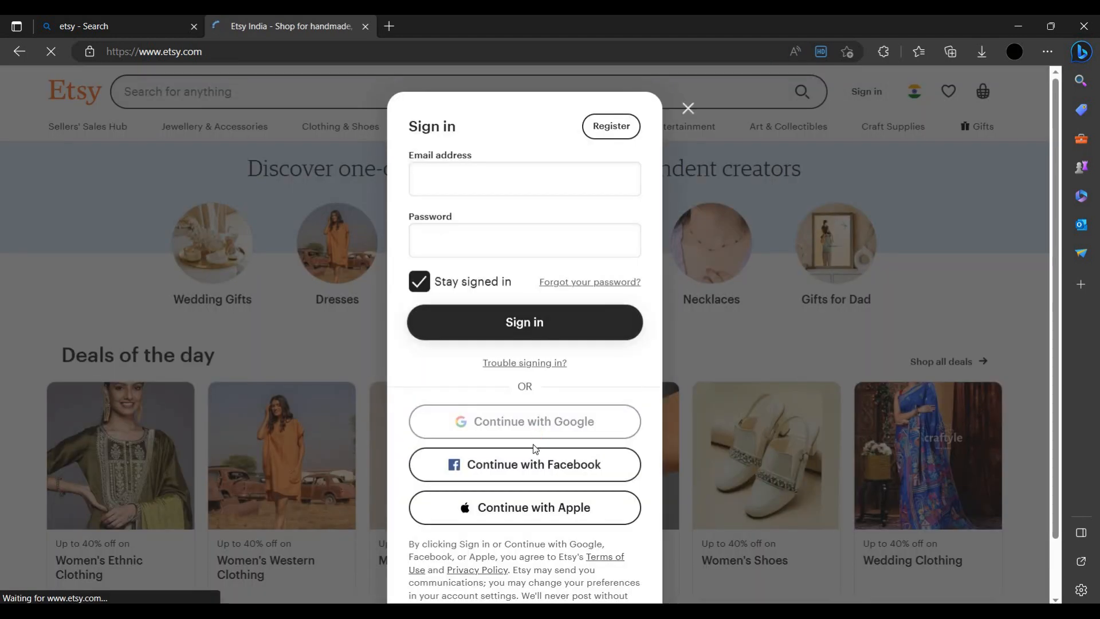
{"action": "left_click", "coordinate": [560, 428]}
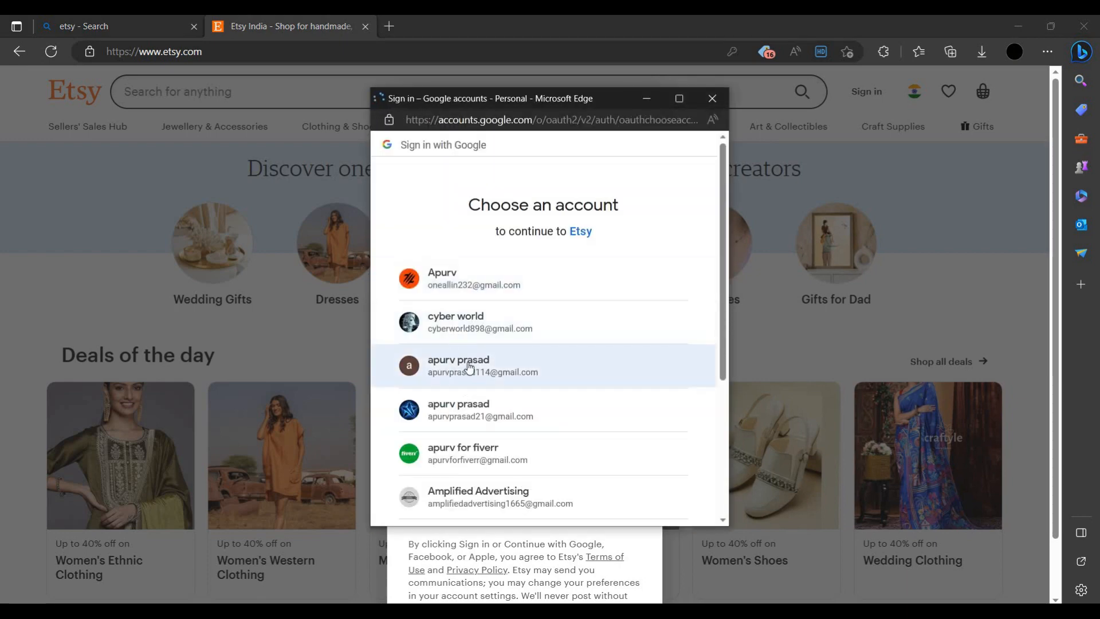
{"action": "left_click", "coordinate": [474, 415]}
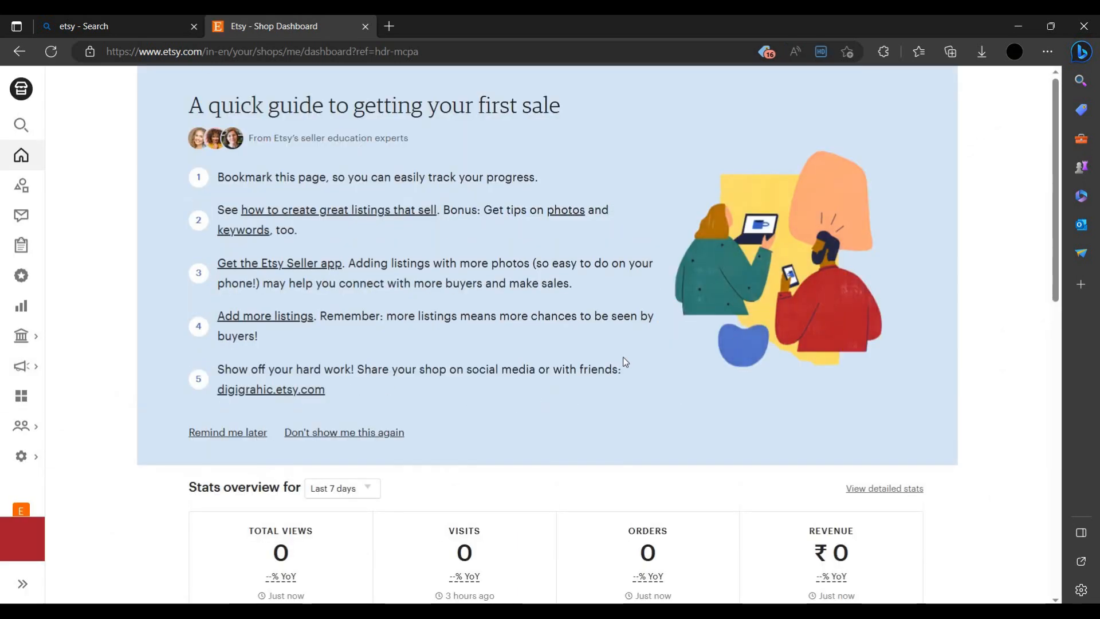
- Review the Shop Dashboard, including the stats overview, shop advisor, checklist and listings summary
{"action": "scroll", "coordinate": [355, 401], "scroll_direction": "down", "scroll_amount": 12}
{"action": "scroll", "coordinate": [162, 255], "scroll_direction": "up", "scroll_amount": 12}
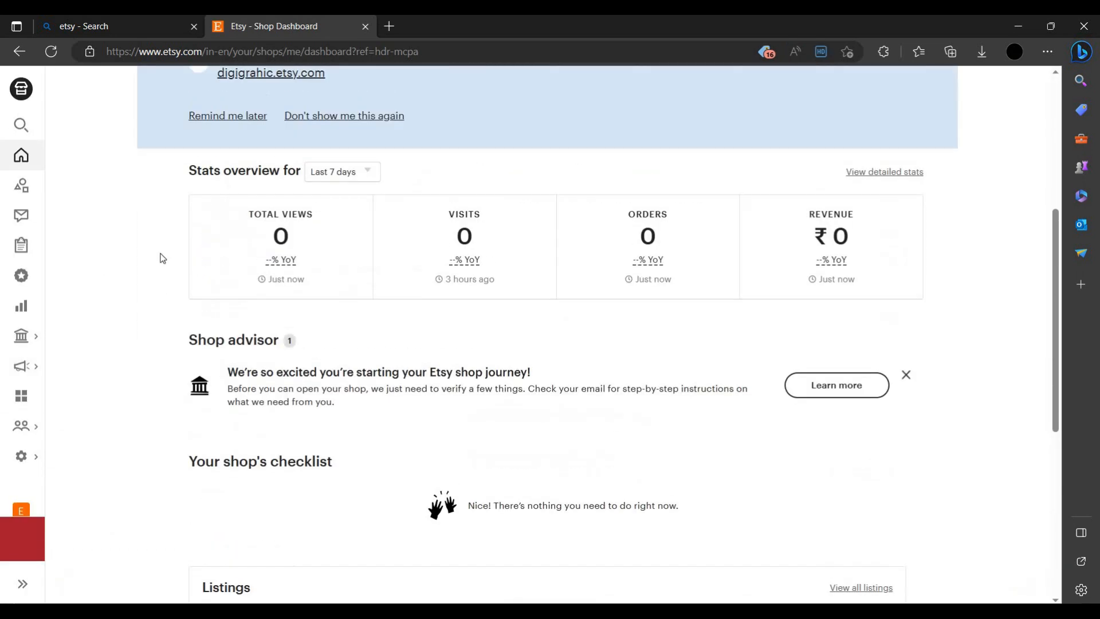
{"action": "scroll", "coordinate": [195, 252], "scroll_direction": "down", "scroll_amount": 5}
{"action": "scroll", "coordinate": [594, 408], "scroll_direction": "up", "scroll_amount": 5}
{"action": "scroll", "coordinate": [484, 445], "scroll_direction": "down", "scroll_amount": 8}
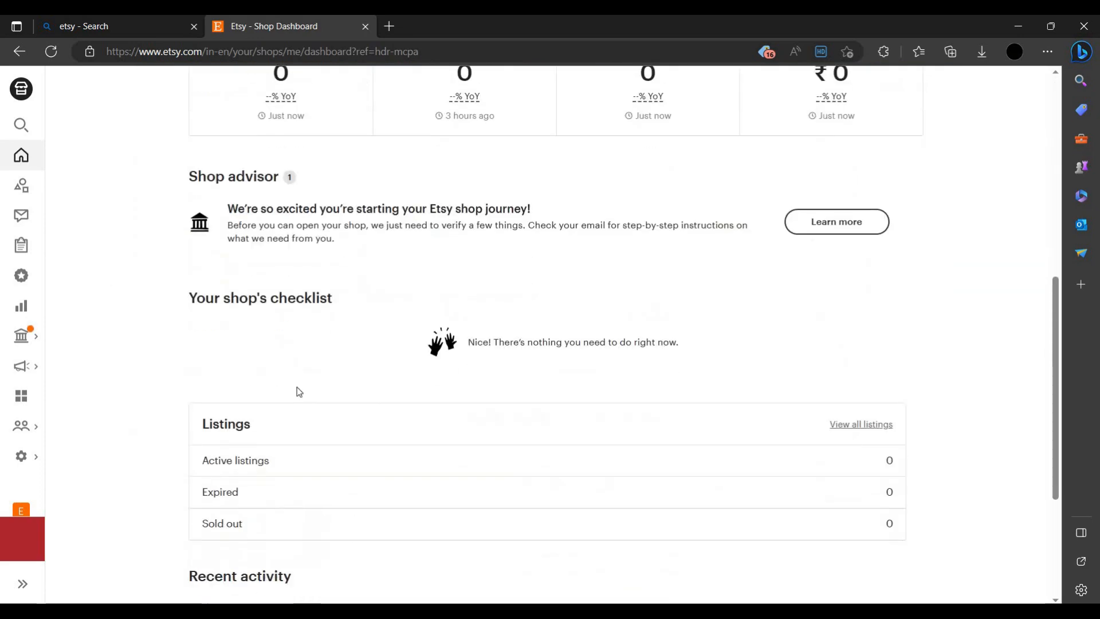
{"action": "scroll", "coordinate": [297, 390], "scroll_direction": "up", "scroll_amount": 5}
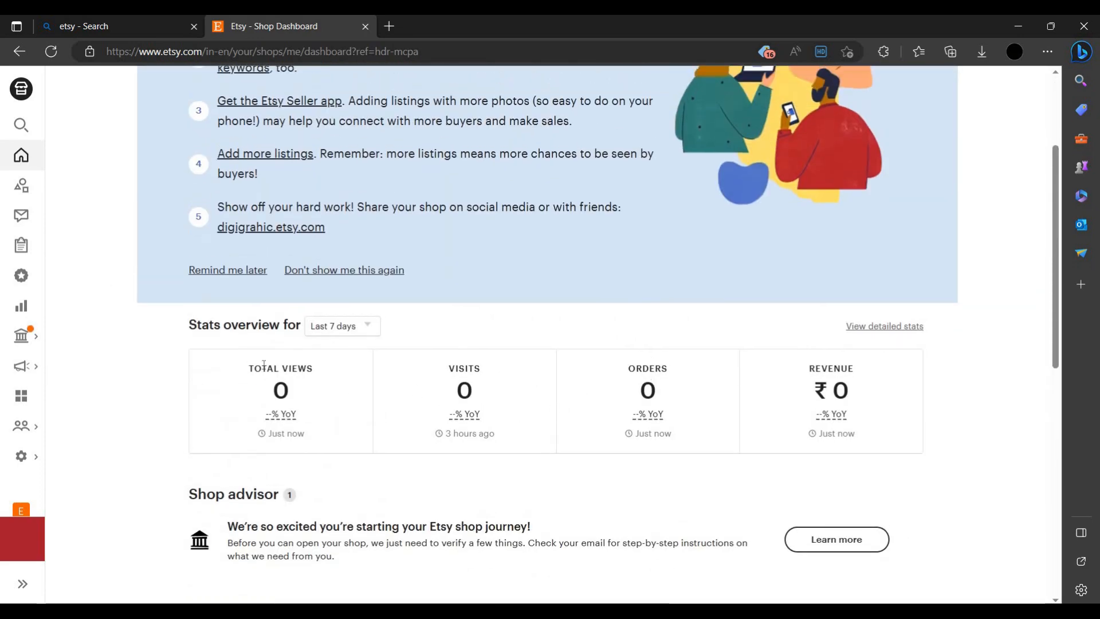
- View the shop's Listings page, and check the Messages inbox
{"action": "left_click", "coordinate": [34, 182]}
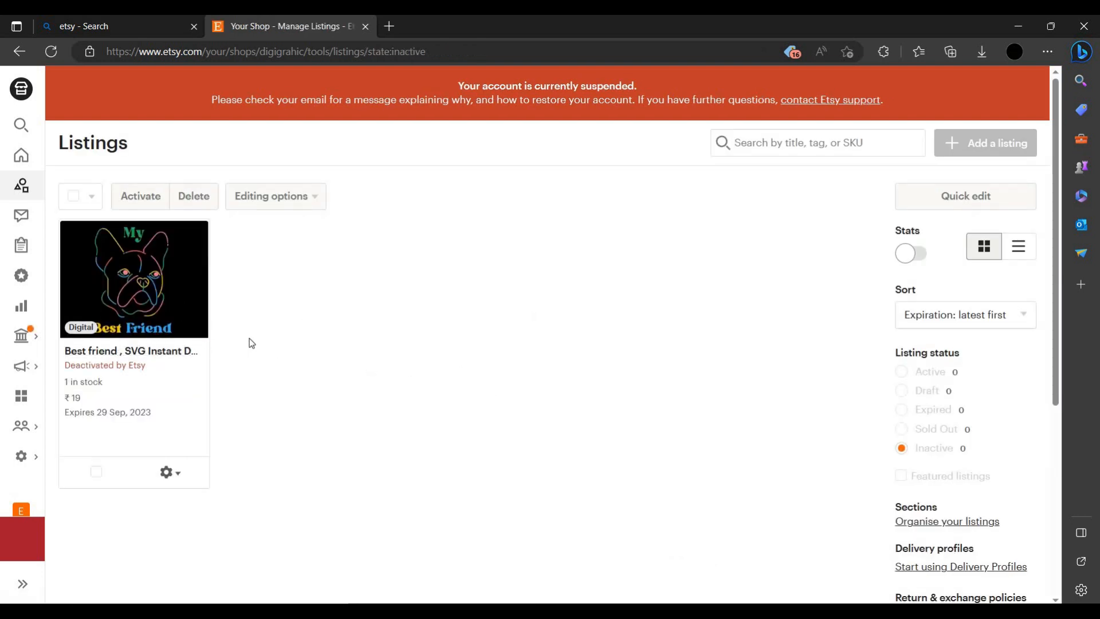
{"action": "left_click", "coordinate": [15, 229]}
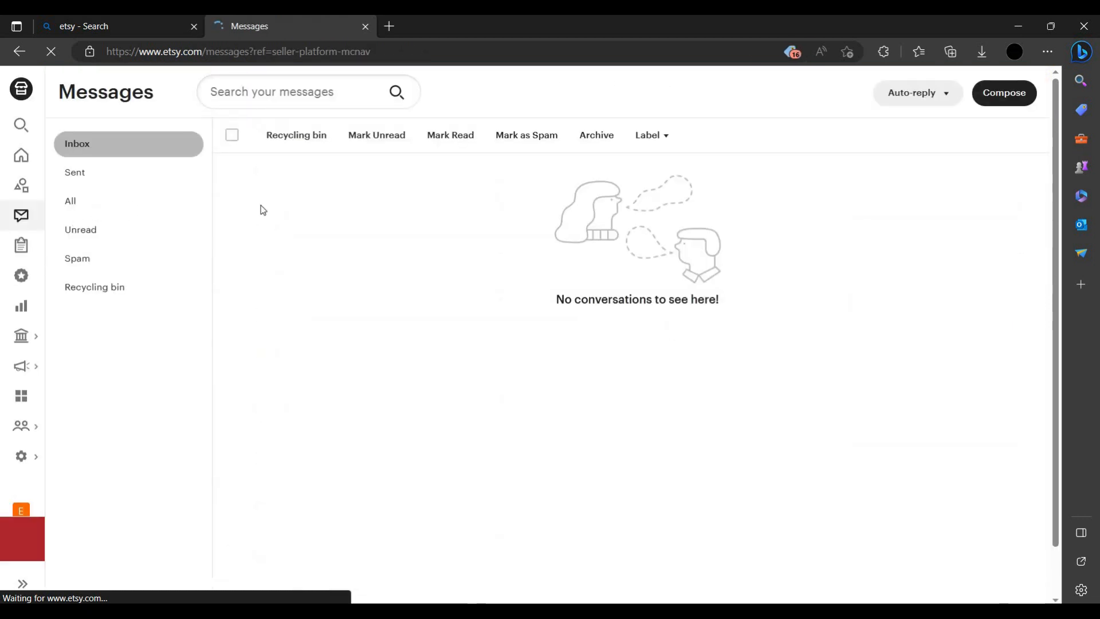
- Open the Orders & Delivery page and postpone its introductory tour
{"action": "left_click", "coordinate": [23, 245]}
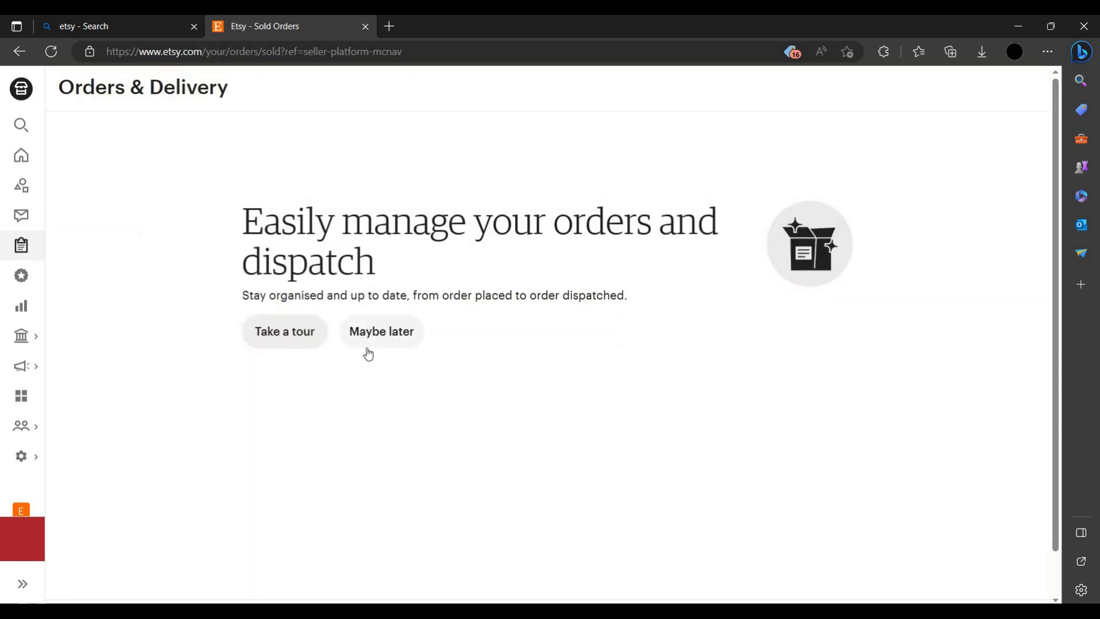
{"action": "left_click", "coordinate": [360, 338]}
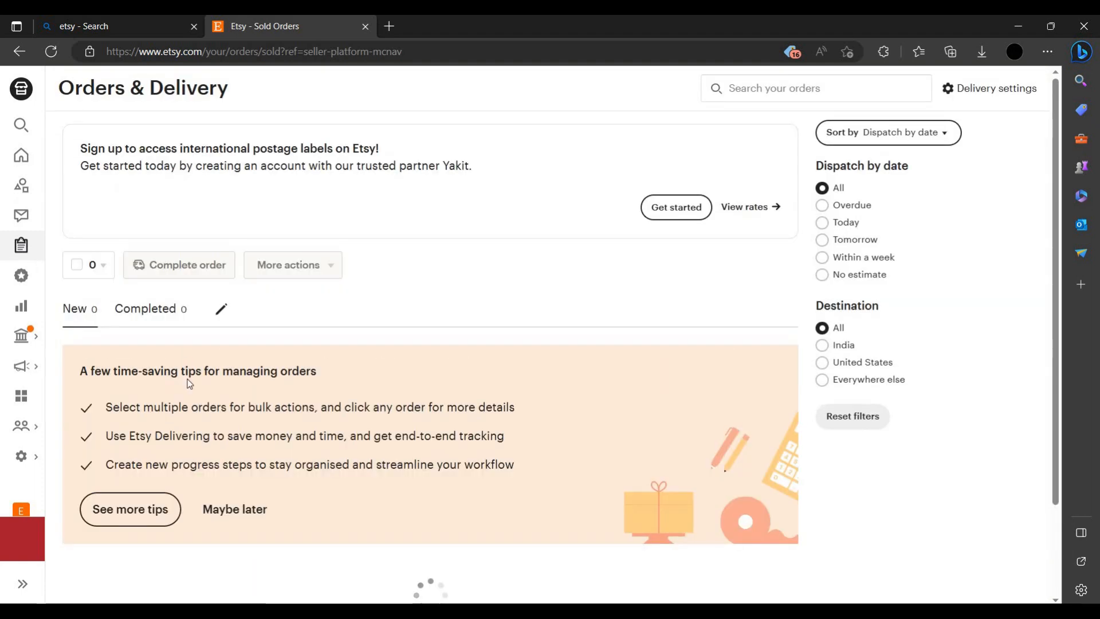
- Look over the Orders & Delivery page, and review the badges and eligibility on the Star Seller page
{"action": "scroll", "coordinate": [157, 438], "scroll_direction": "down", "scroll_amount": 2}
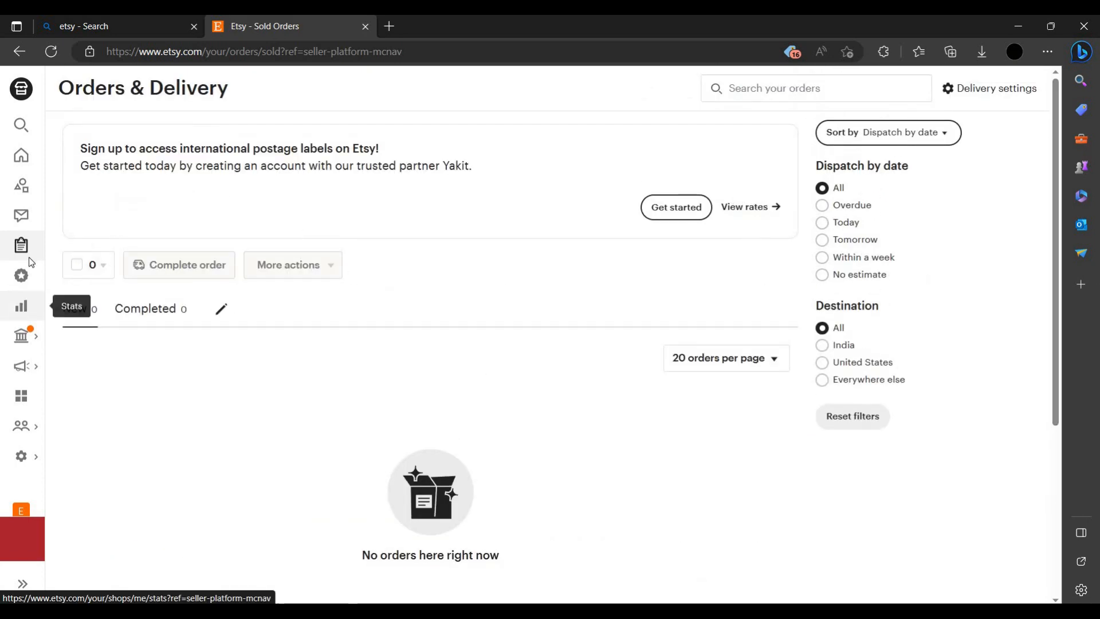
{"action": "left_click", "coordinate": [18, 276]}
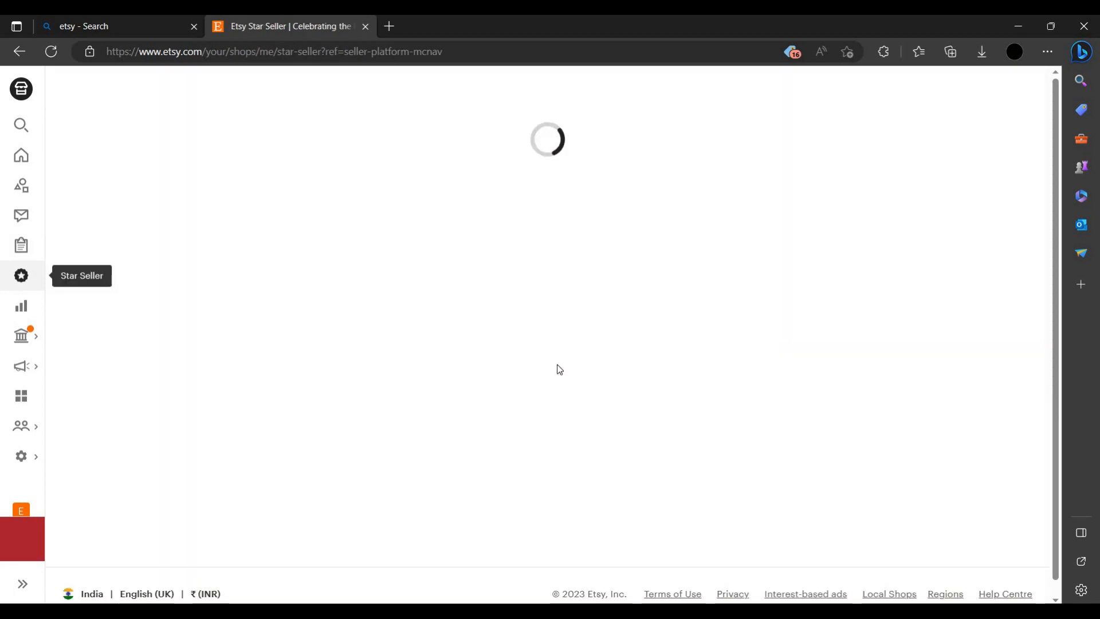
{"action": "scroll", "coordinate": [539, 346], "scroll_direction": "down", "scroll_amount": 8}
{"action": "scroll", "coordinate": [405, 428], "scroll_direction": "up", "scroll_amount": 8}
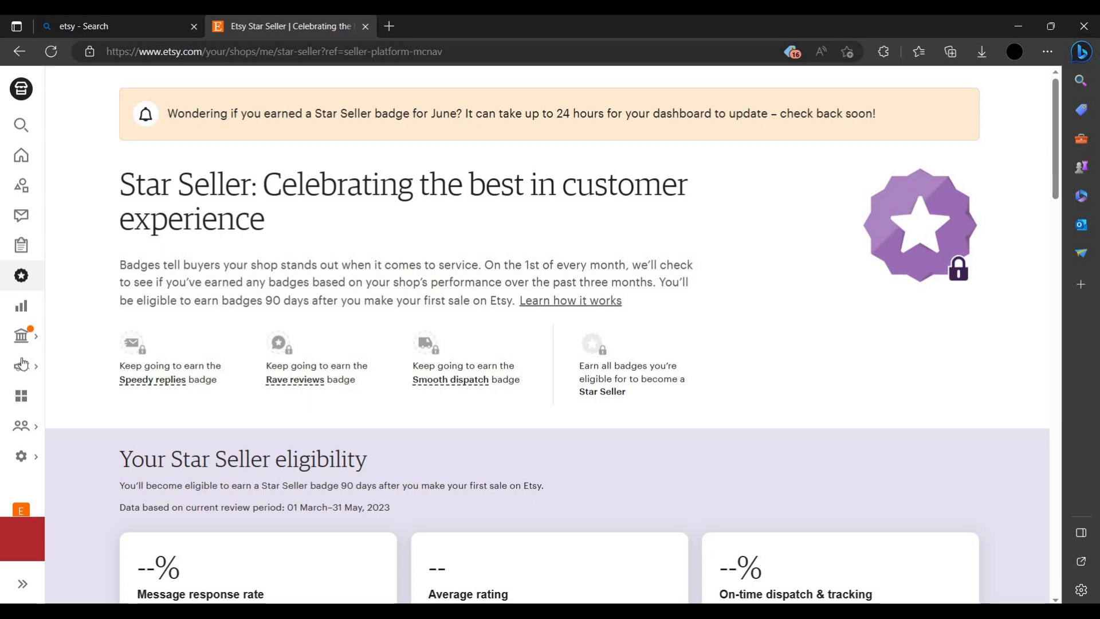
- View the shop's Stats page and the options available under Finances and Marketing
{"action": "left_click", "coordinate": [27, 308]}
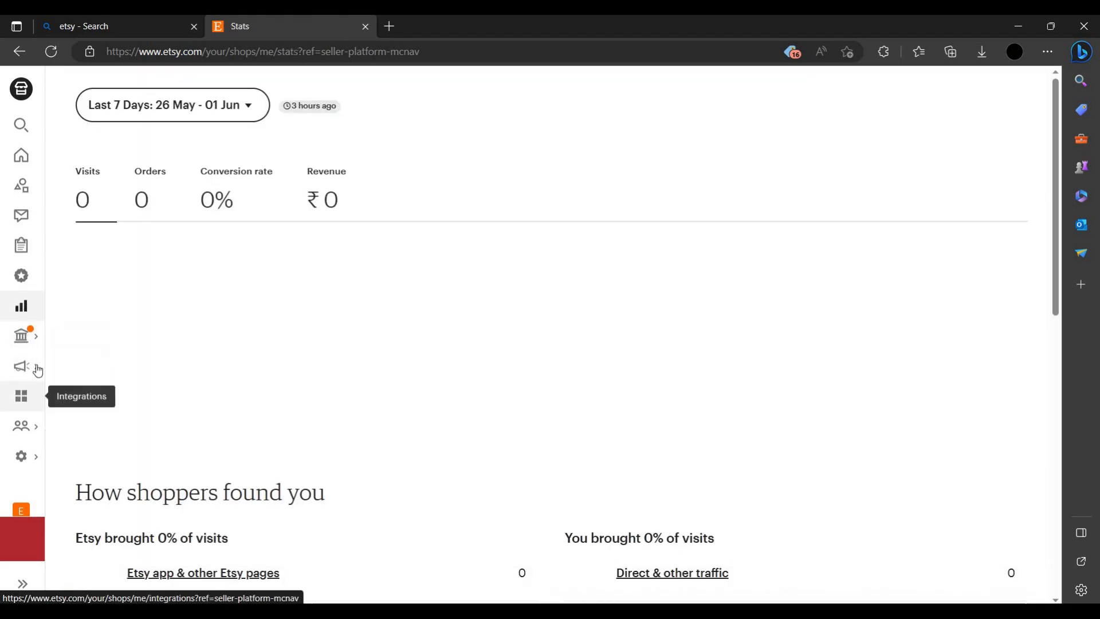
{"action": "left_click", "coordinate": [23, 336]}
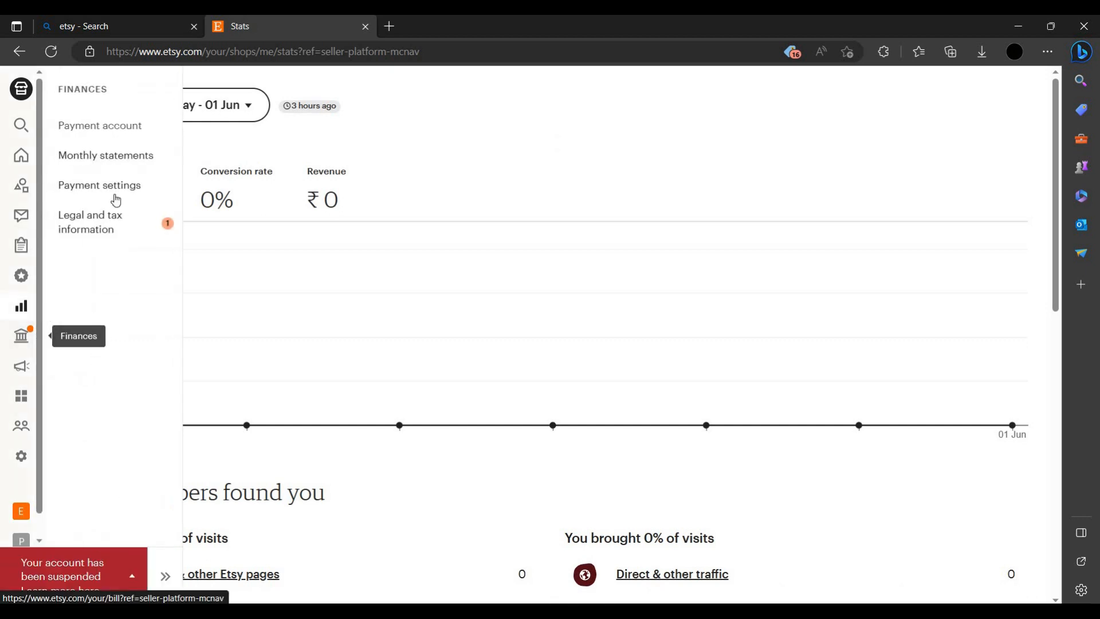
{"action": "left_click", "coordinate": [9, 370]}
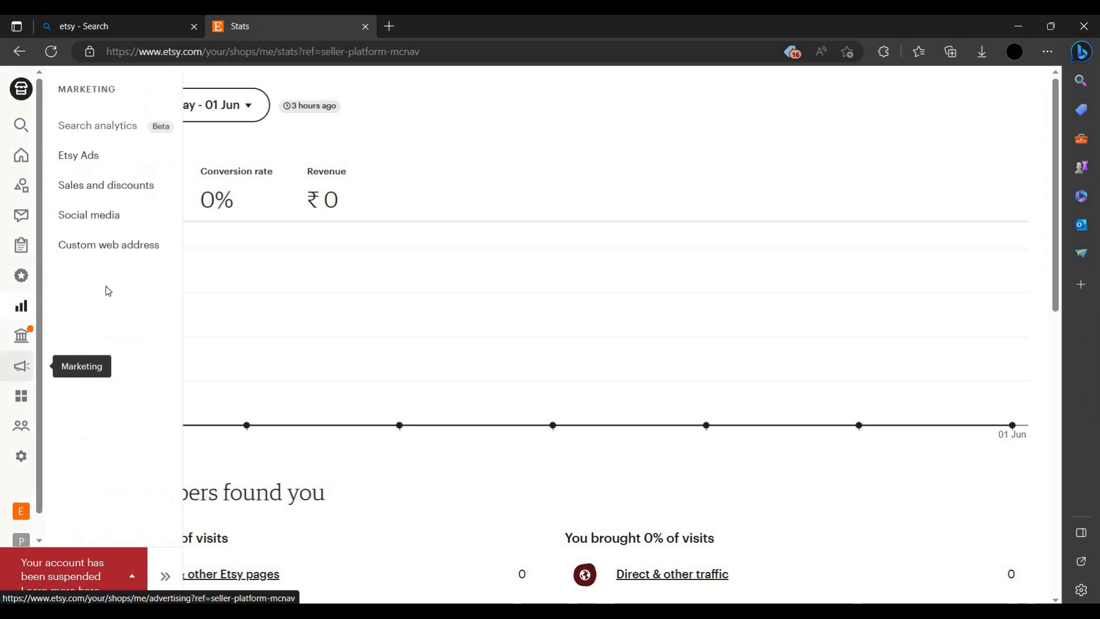
- Open the Etsy Ads page and read its notice about the conditions for advertising
{"action": "left_click", "coordinate": [127, 168]}
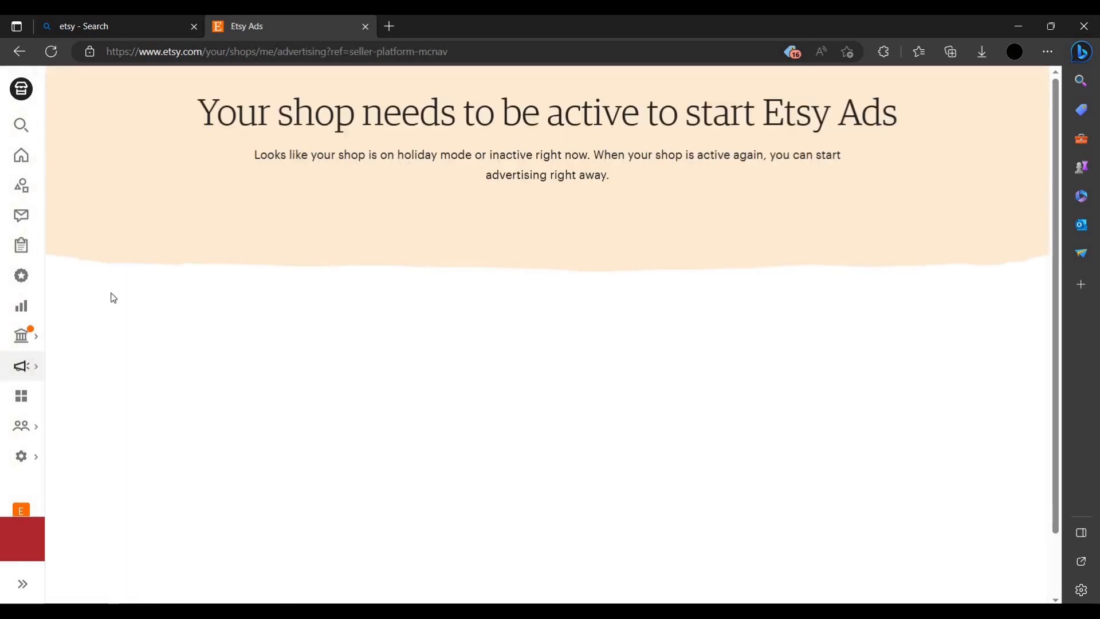
{"action": "left_click_drag", "start_coordinate": [753, 159], "coordinate": [717, 159]}
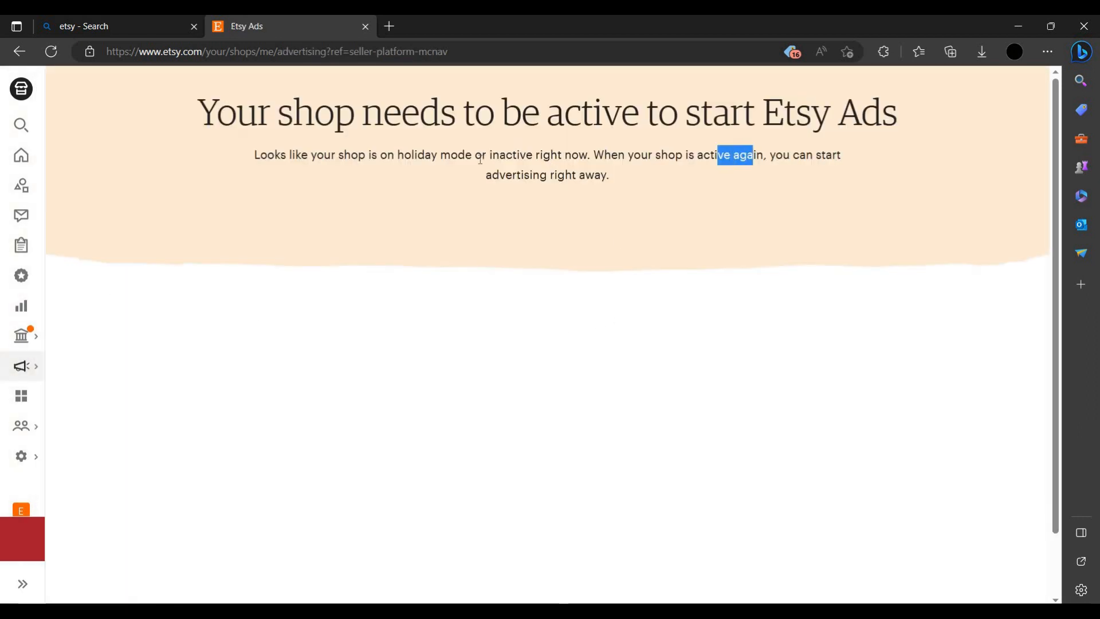
{"action": "left_click", "coordinate": [392, 155]}
{"action": "left_click_drag", "start_coordinate": [197, 112], "coordinate": [293, 113]}
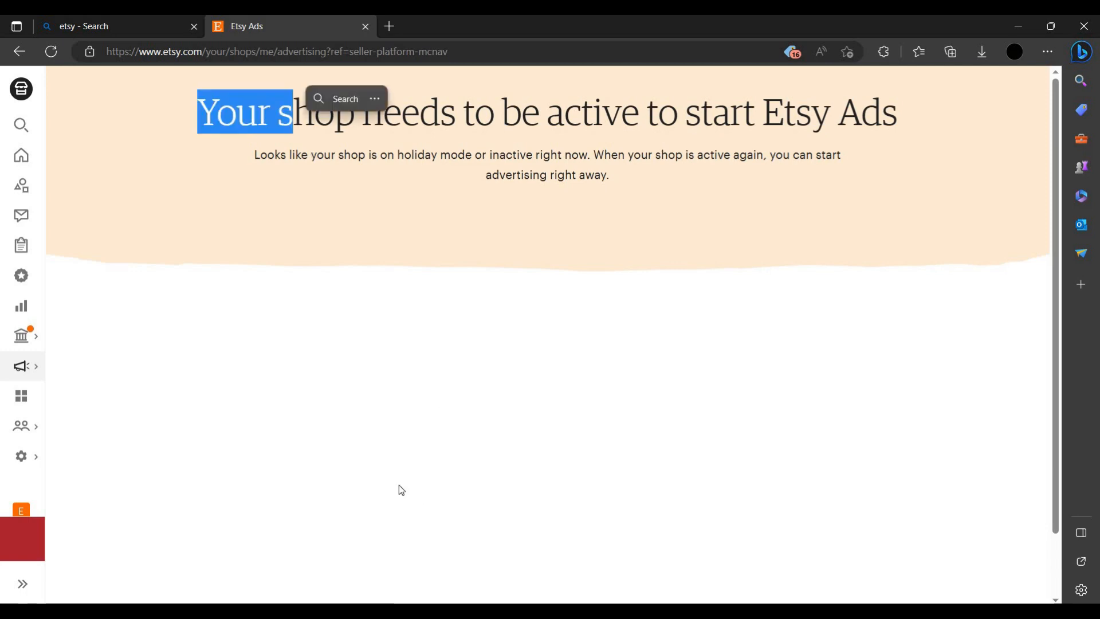
{"action": "left_click", "coordinate": [97, 420]}
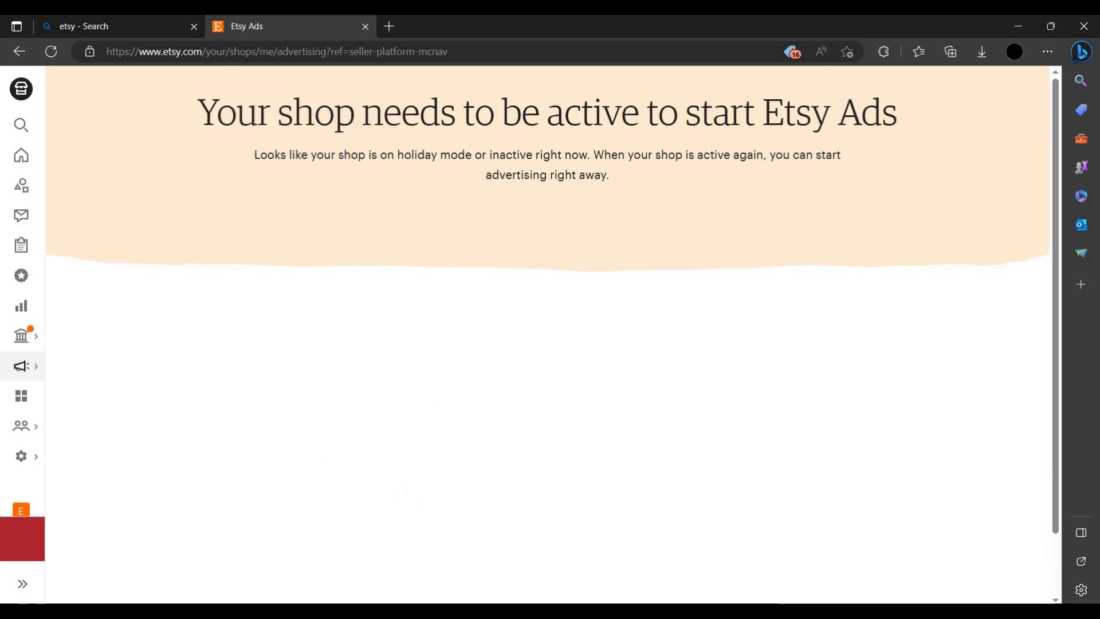
- Open the shop's public Etsy storefront, and view the example screenshot of a shop decorated with a banner and logo
{"action": "left_click", "coordinate": [16, 515]}
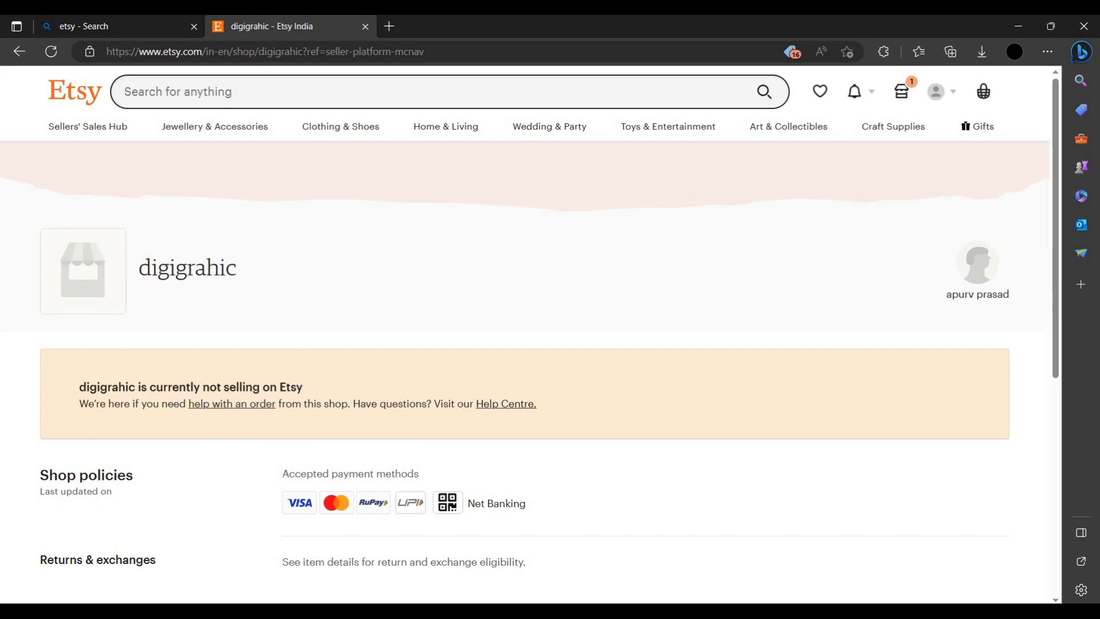
{"action": "left_click", "coordinate": [438, 610]}
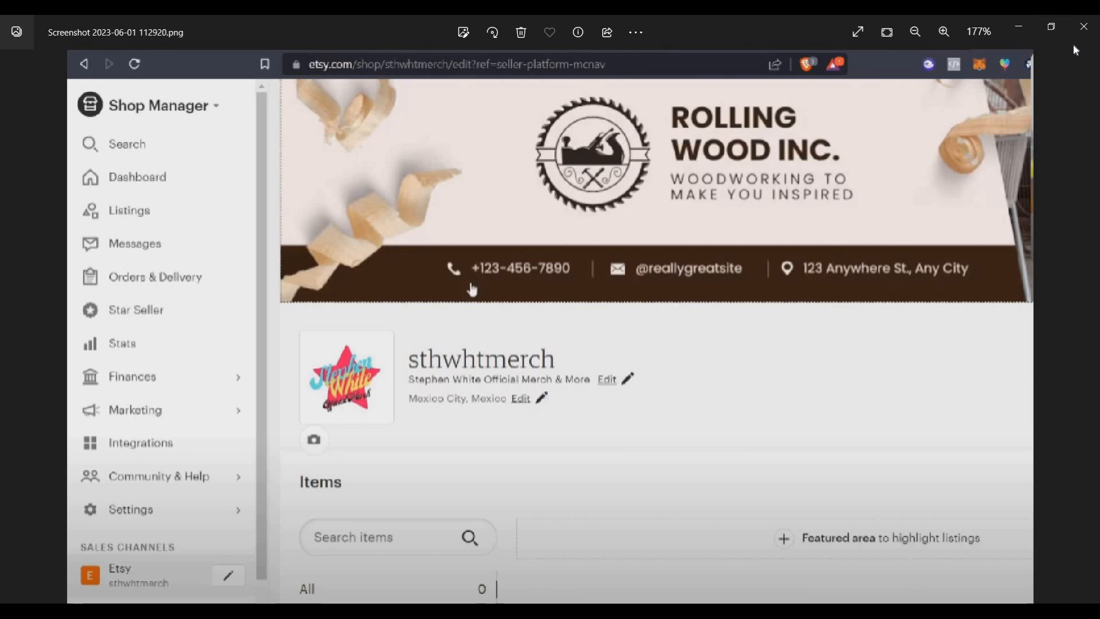
{"action": "left_click", "coordinate": [1084, 27]}
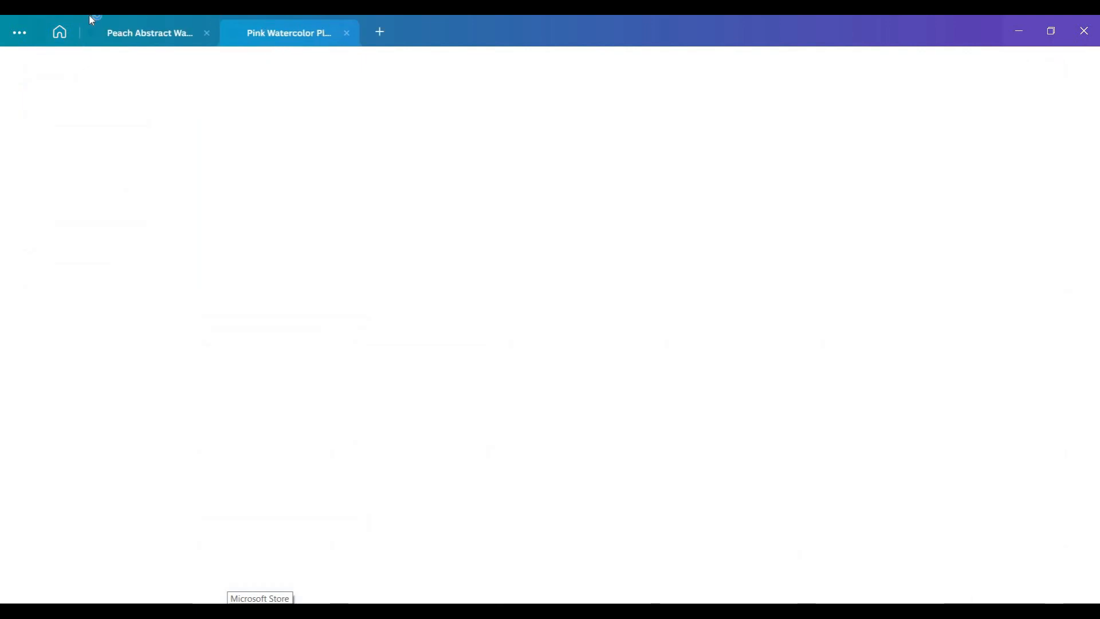
- Switch to Canva, search its templates for "banner" and browse the banner templates page
{"action": "left_click", "coordinate": [66, 33]}
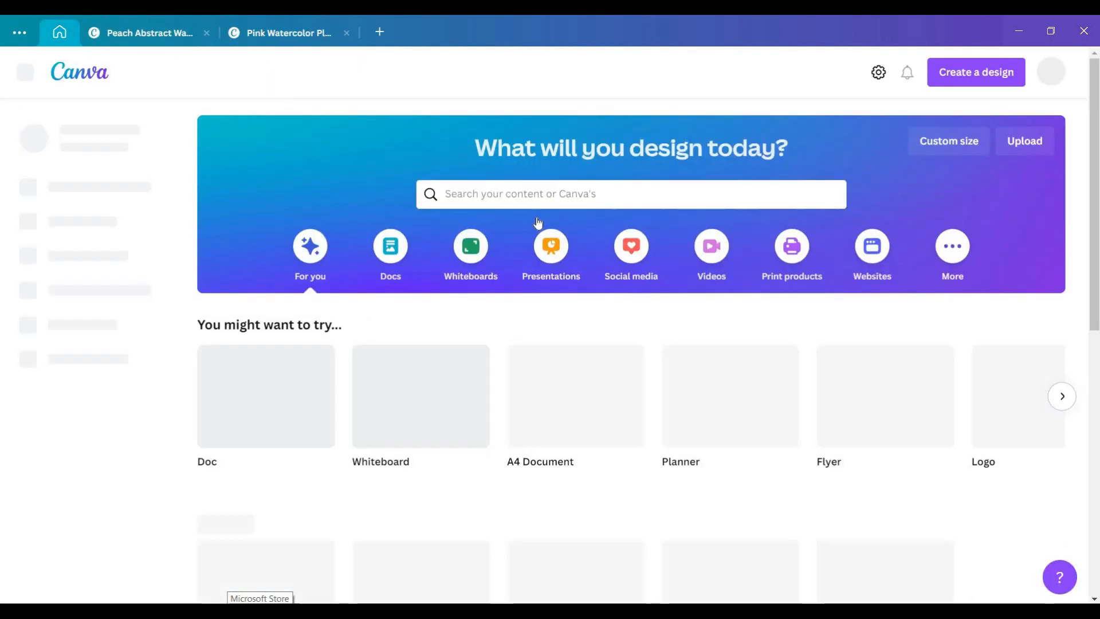
{"action": "left_click", "coordinate": [550, 194]}
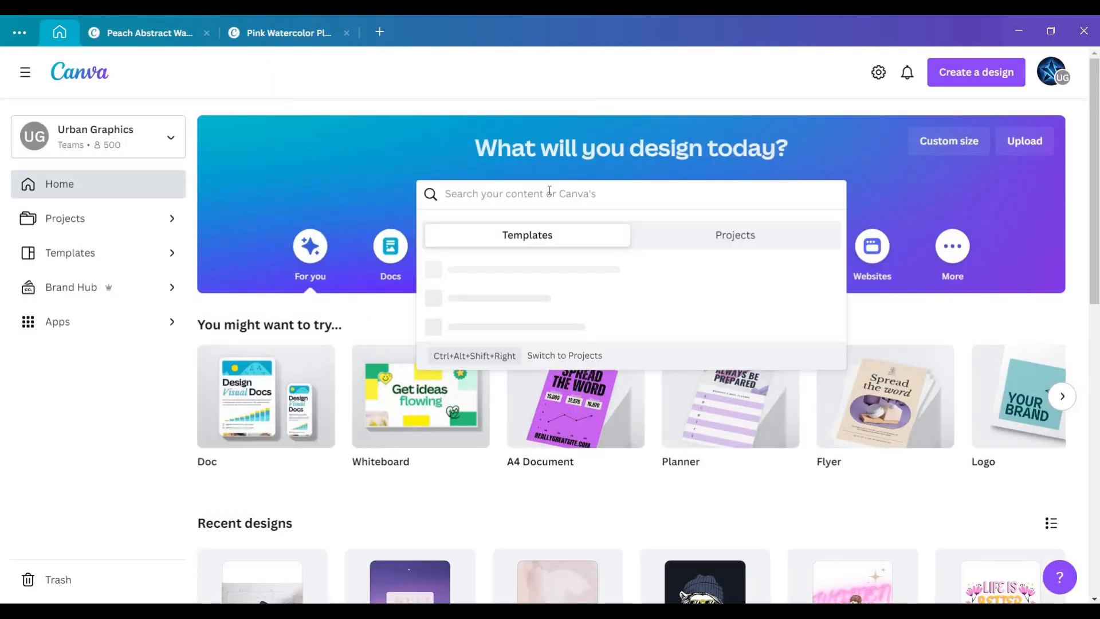
{"action": "type", "text": "bann"}
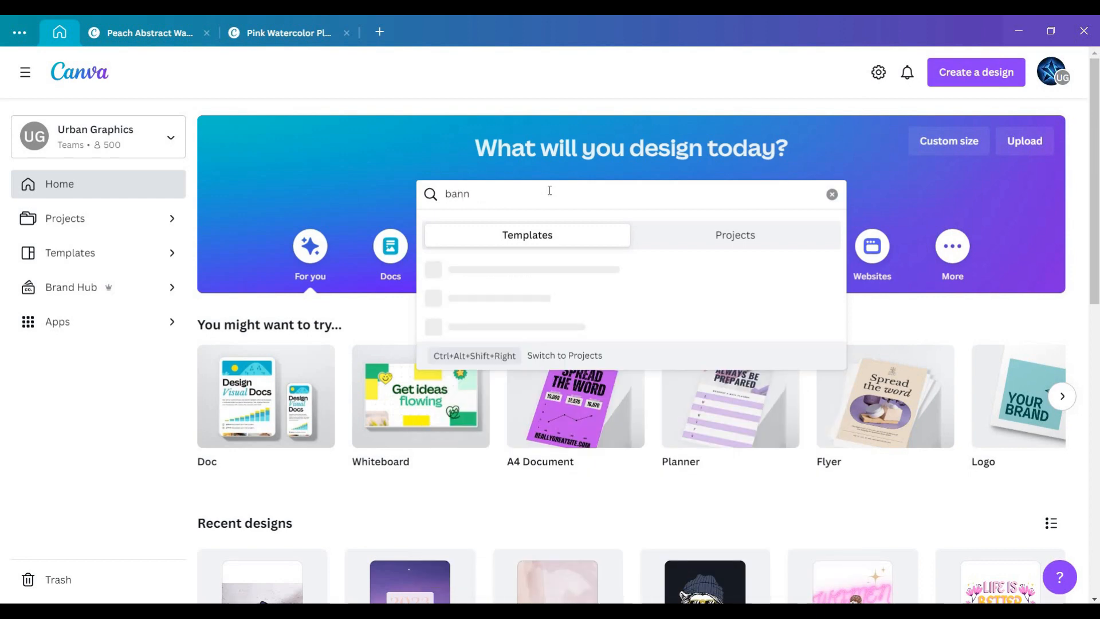
{"action": "type", "text": "er"}
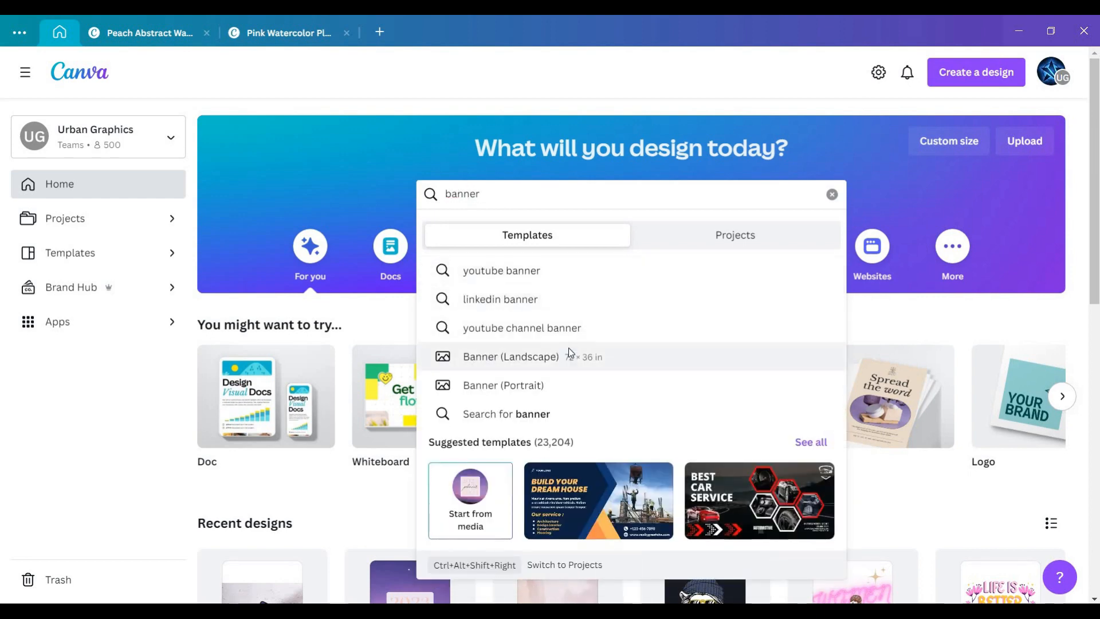
{"action": "key", "text": "Return"}
{"action": "scroll", "coordinate": [407, 214], "scroll_direction": "down", "scroll_amount": 3}
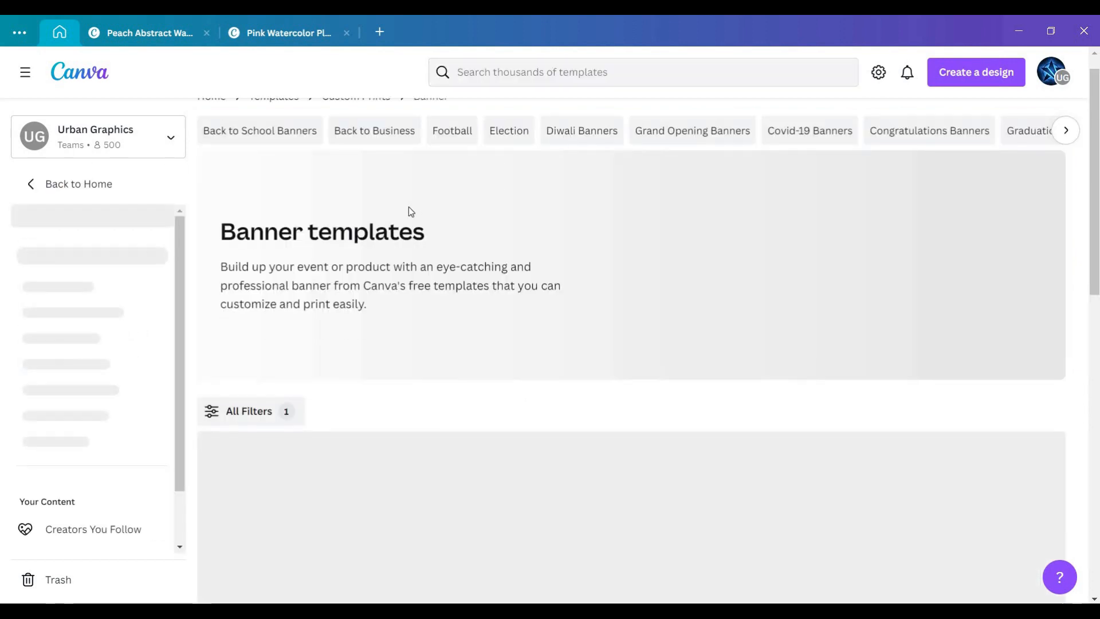
{"action": "scroll", "coordinate": [235, 361], "scroll_direction": "down", "scroll_amount": 3}
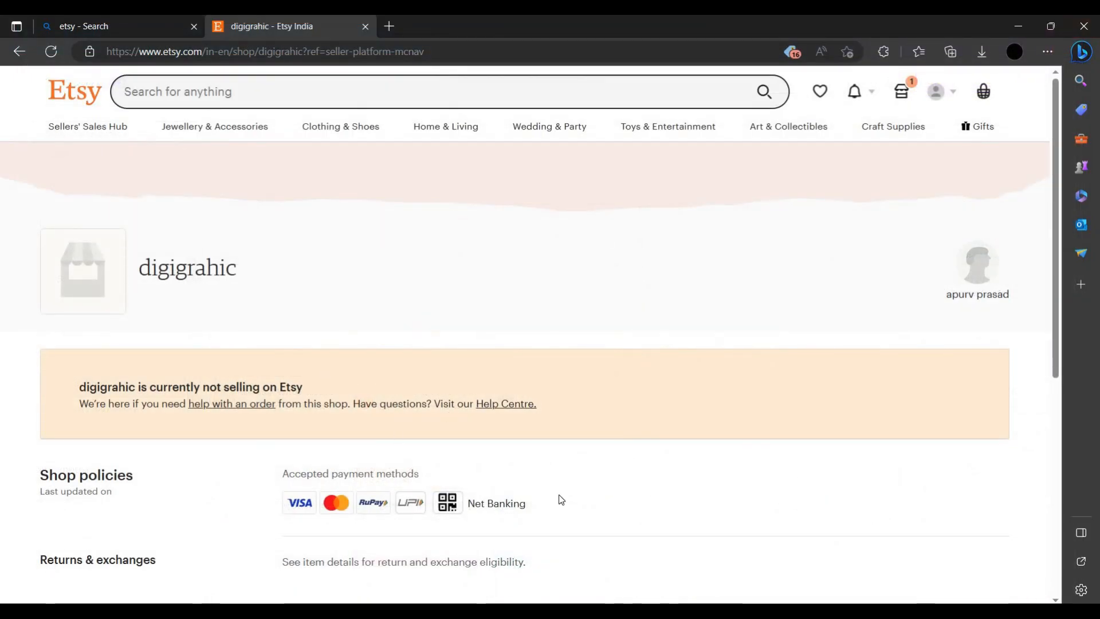
- Check the shop policies on the Etsy storefront, and search the Canva templates for "logo"
{"action": "scroll", "coordinate": [561, 499], "scroll_direction": "down", "scroll_amount": 4}
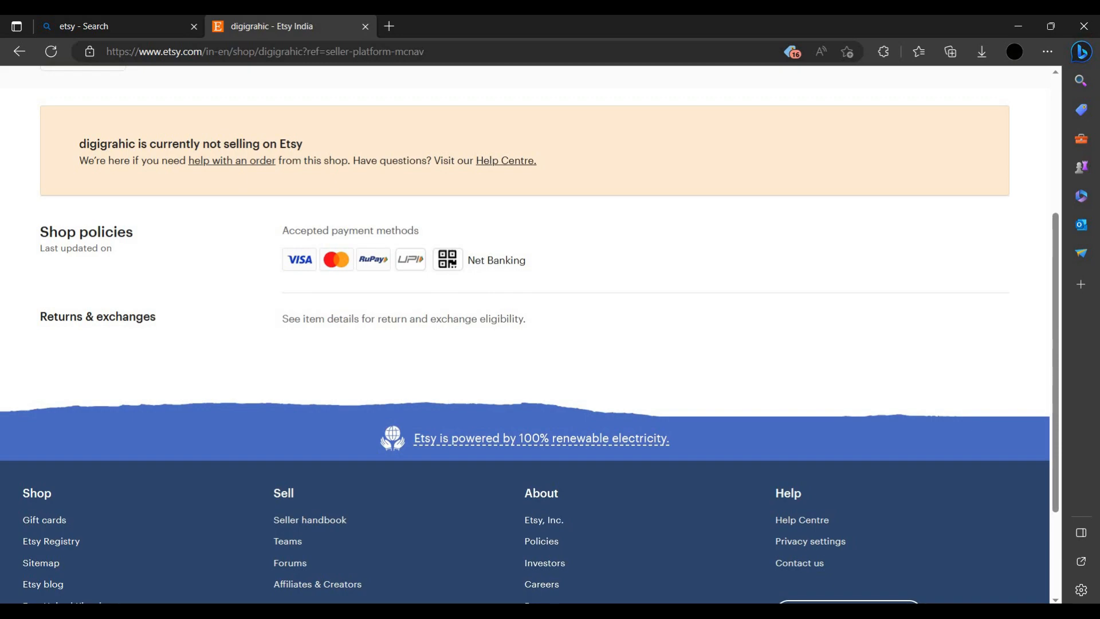
{"action": "left_click", "coordinate": [337, 609]}
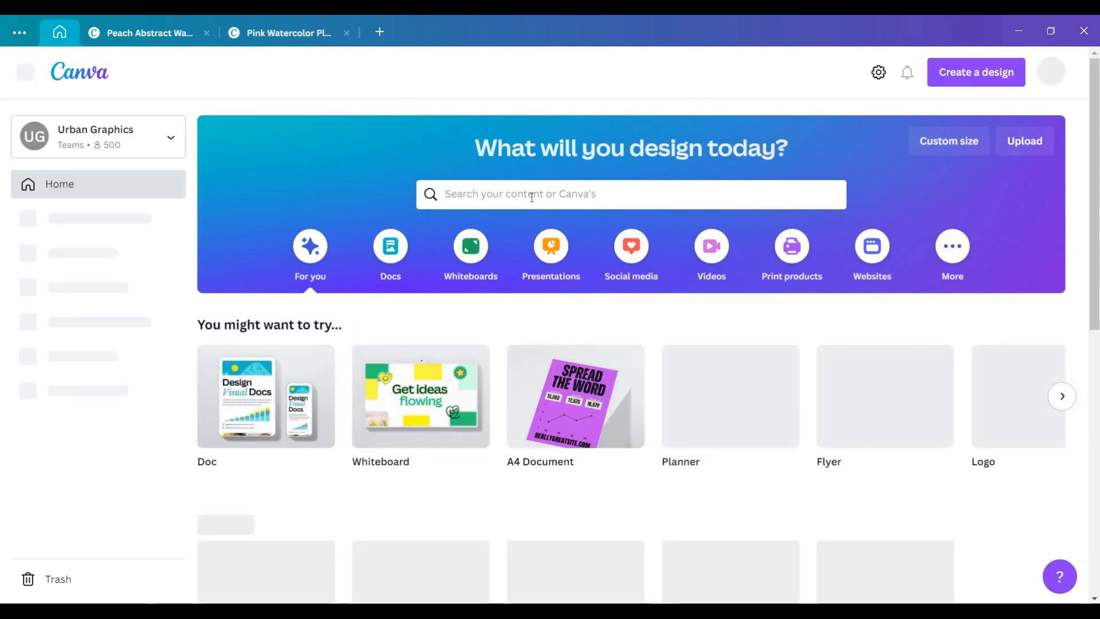
{"action": "left_click", "coordinate": [531, 197]}
{"action": "type", "text": "logo"}
{"action": "key", "text": "Return"}
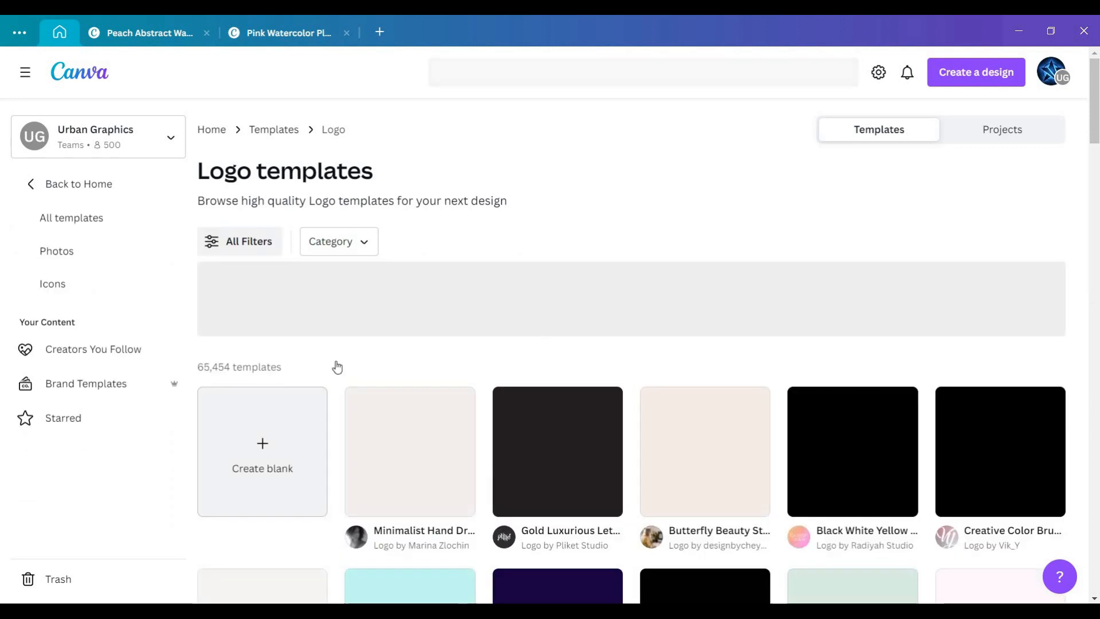
- Browse the logo template designs, and return to the shop's storefront on Etsy
{"action": "scroll", "coordinate": [430, 364], "scroll_direction": "down", "scroll_amount": 5}
{"action": "scroll", "coordinate": [907, 381], "scroll_direction": "down", "scroll_amount": 3}
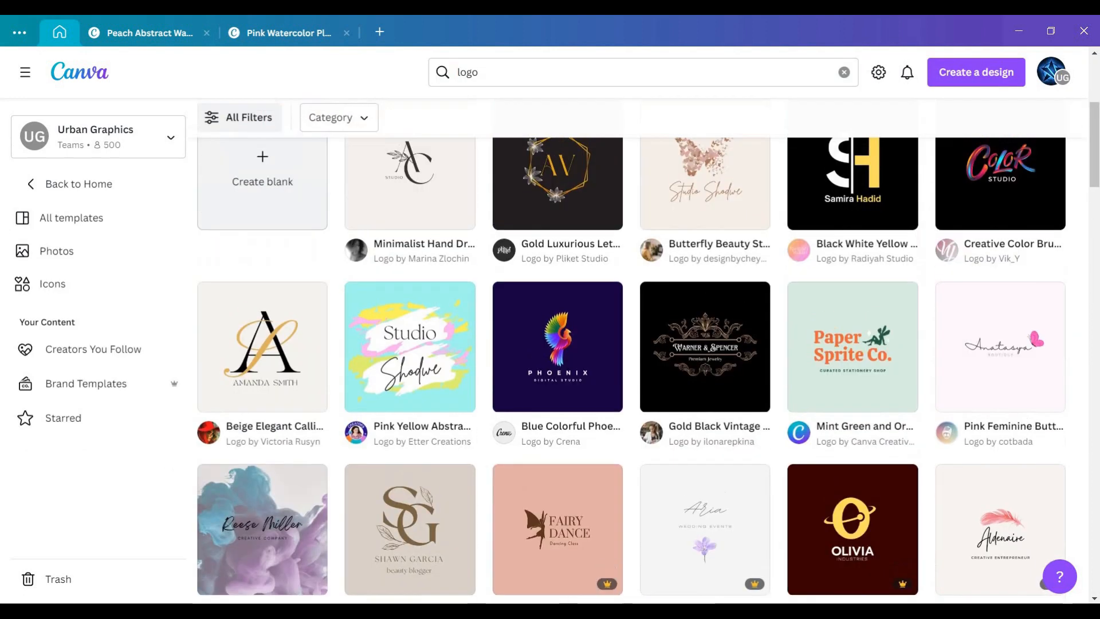
{"action": "scroll", "coordinate": [361, 424], "scroll_direction": "down", "scroll_amount": 1}
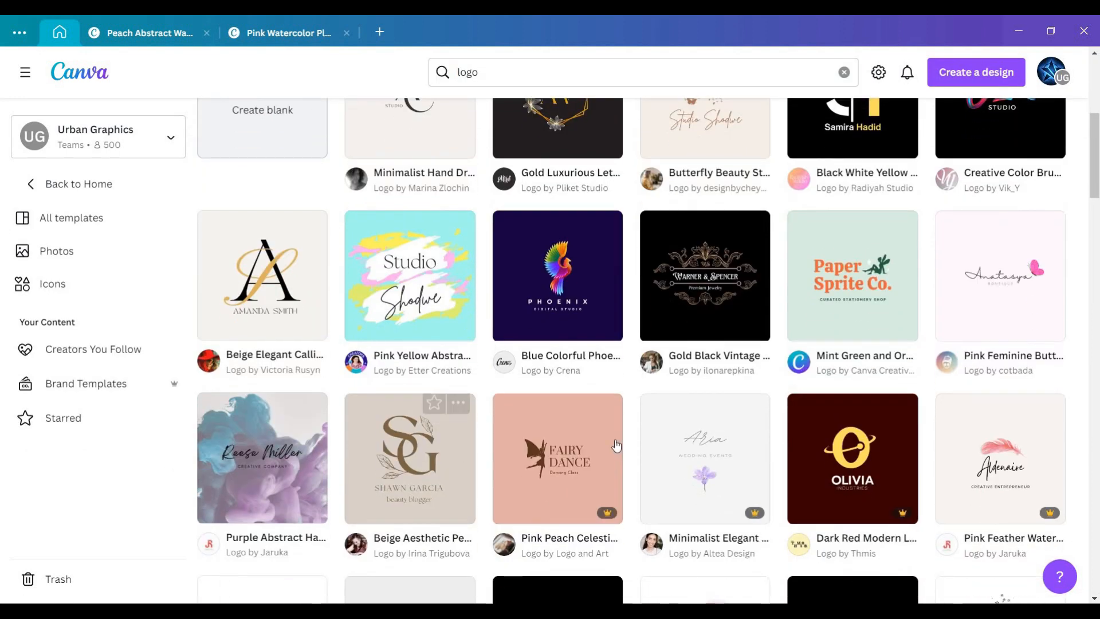
{"action": "scroll", "coordinate": [716, 453], "scroll_direction": "down", "scroll_amount": 5}
{"action": "scroll", "coordinate": [254, 333], "scroll_direction": "up", "scroll_amount": 3}
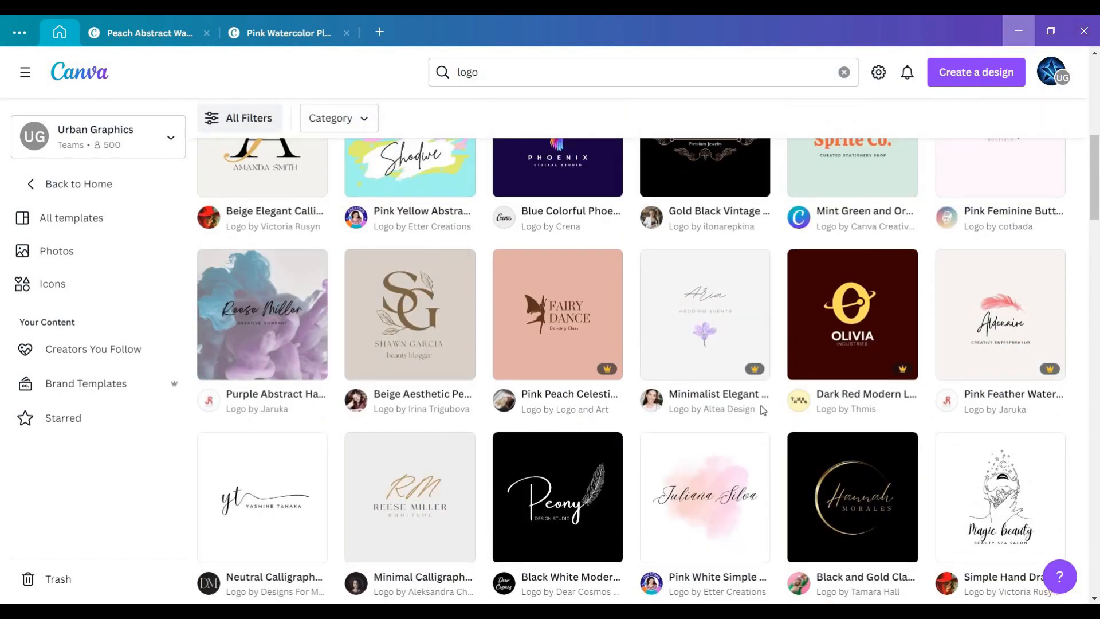
{"action": "left_click", "coordinate": [1018, 30]}
{"action": "scroll", "coordinate": [515, 496], "scroll_direction": "up", "scroll_amount": 4}
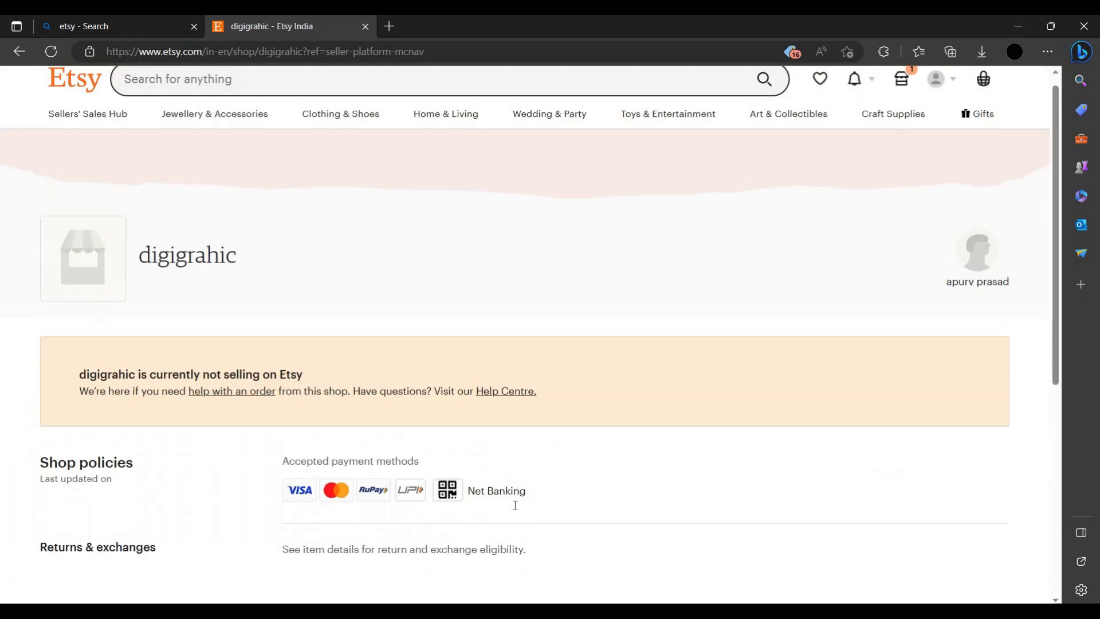